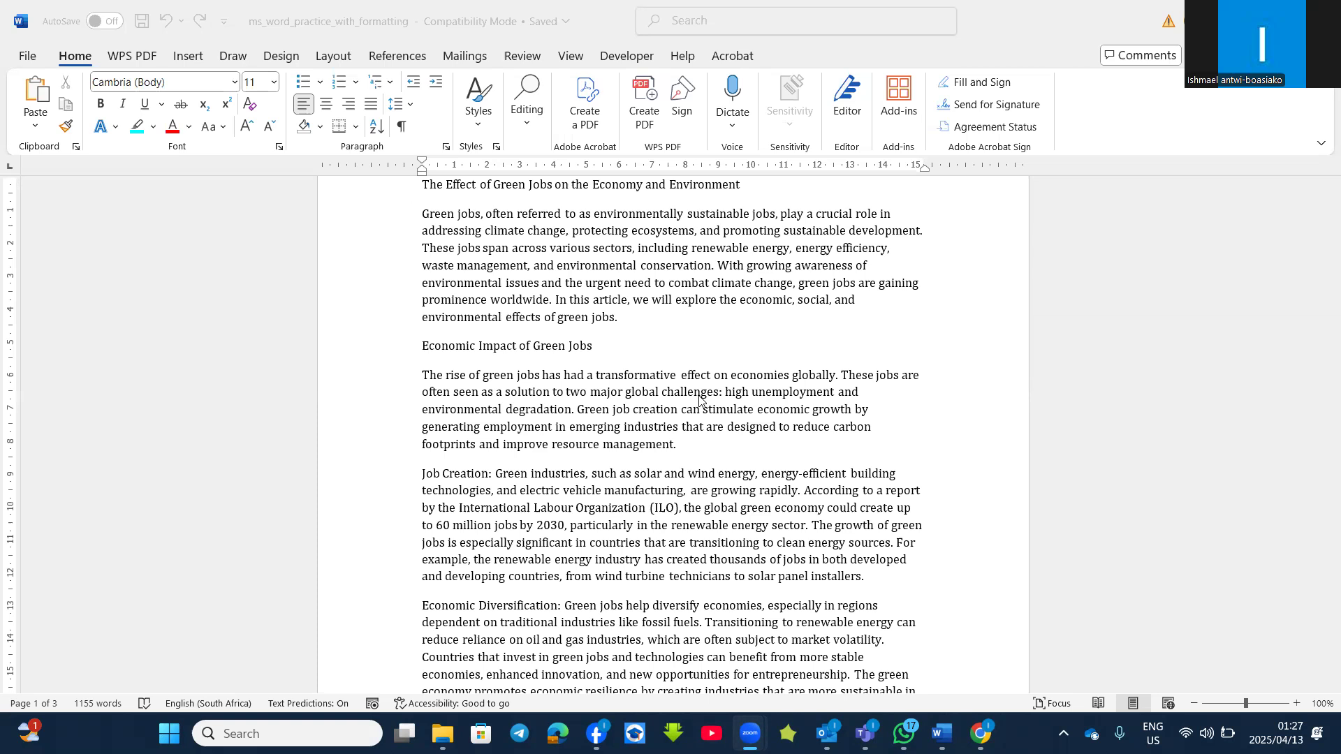
Search the commands for "para" and review the indents and spacing options in the Paragraph settings without changing them.
{"action": "left_click", "coordinate": [72, 63]}
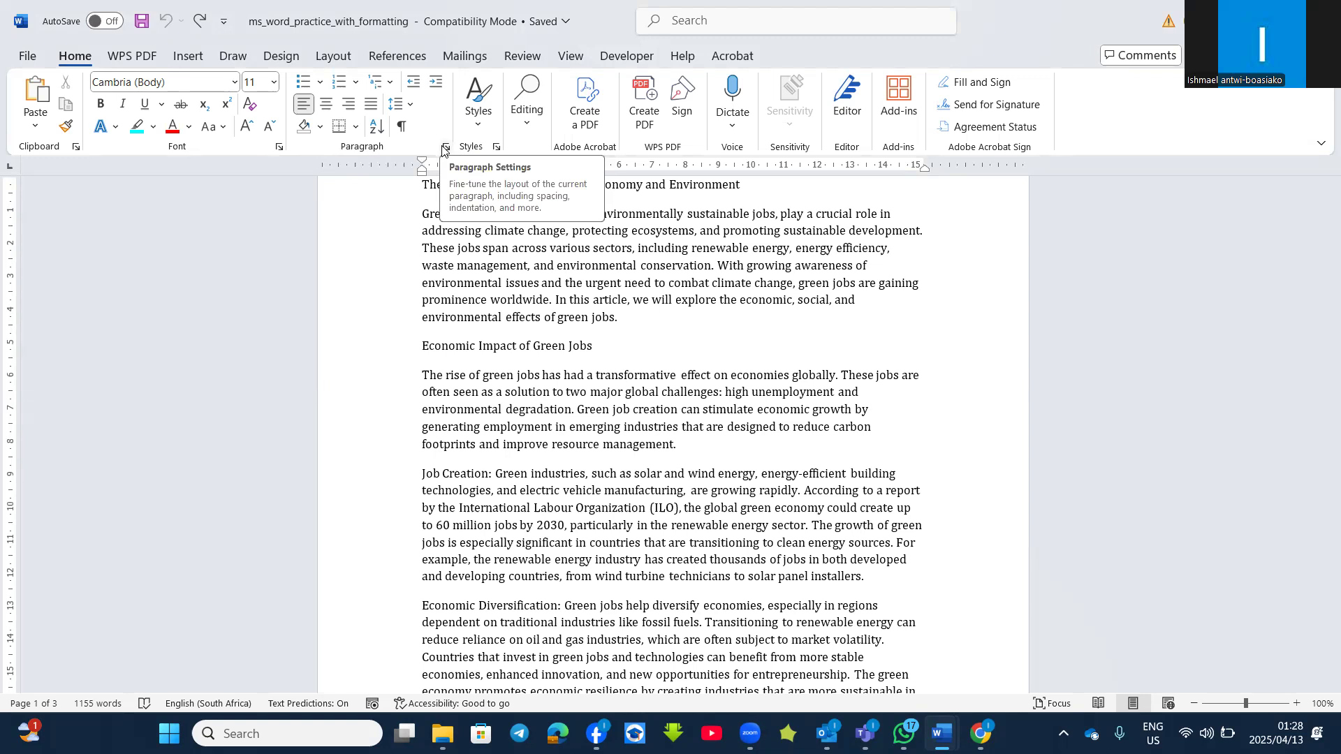
{"action": "left_click", "coordinate": [675, 21]}
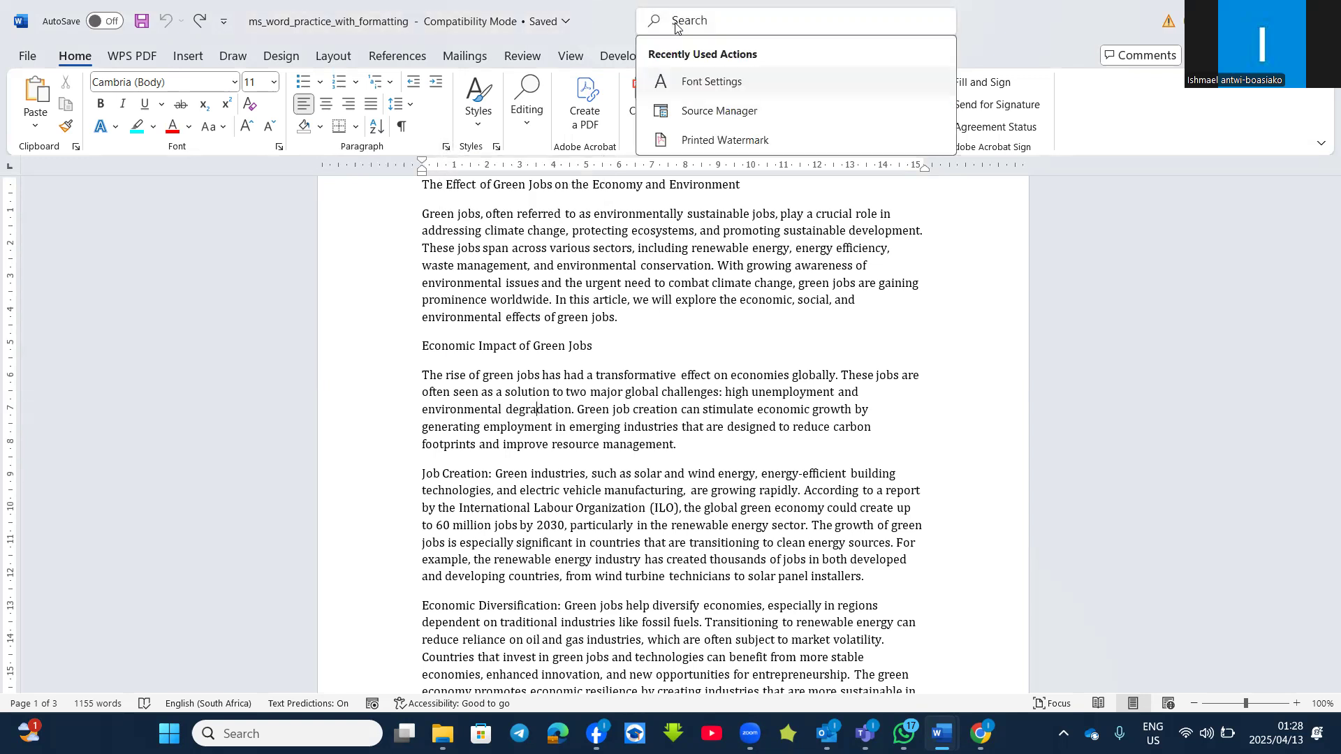
{"action": "type", "text": "para"}
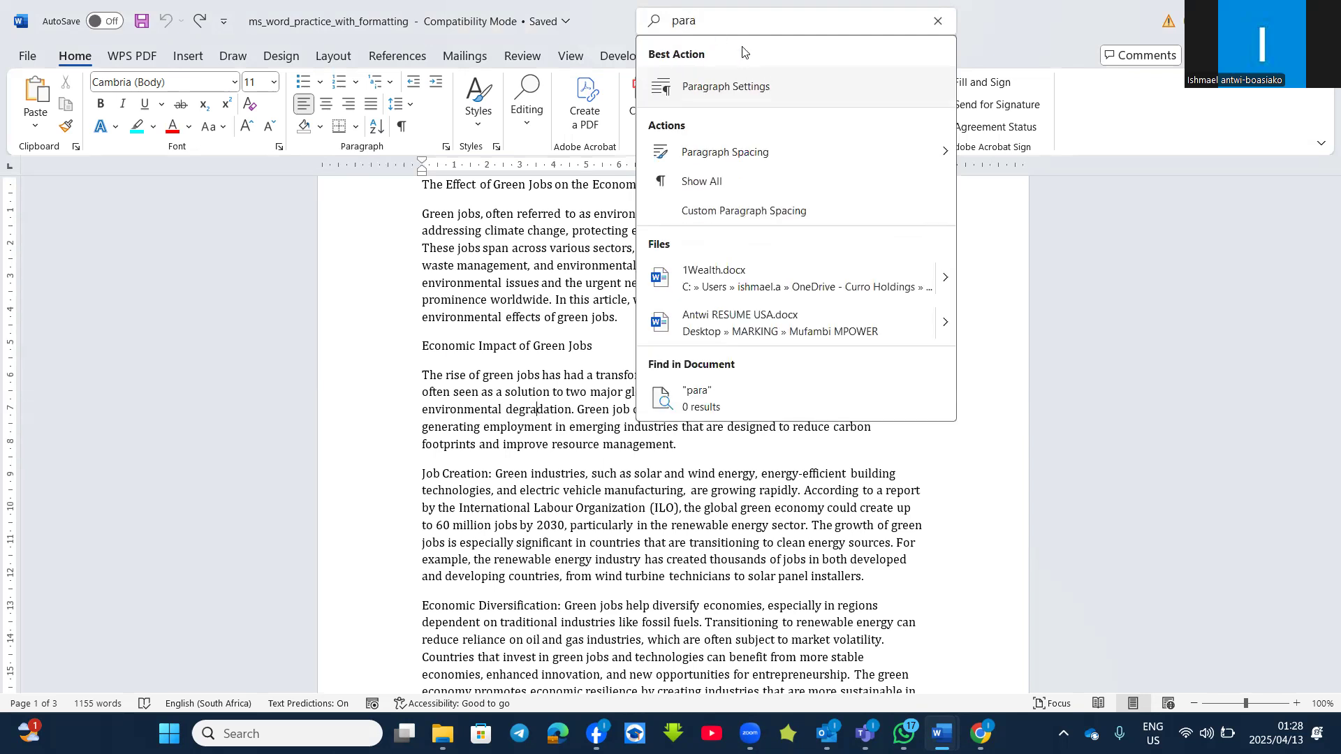
{"action": "left_click", "coordinate": [753, 86]}
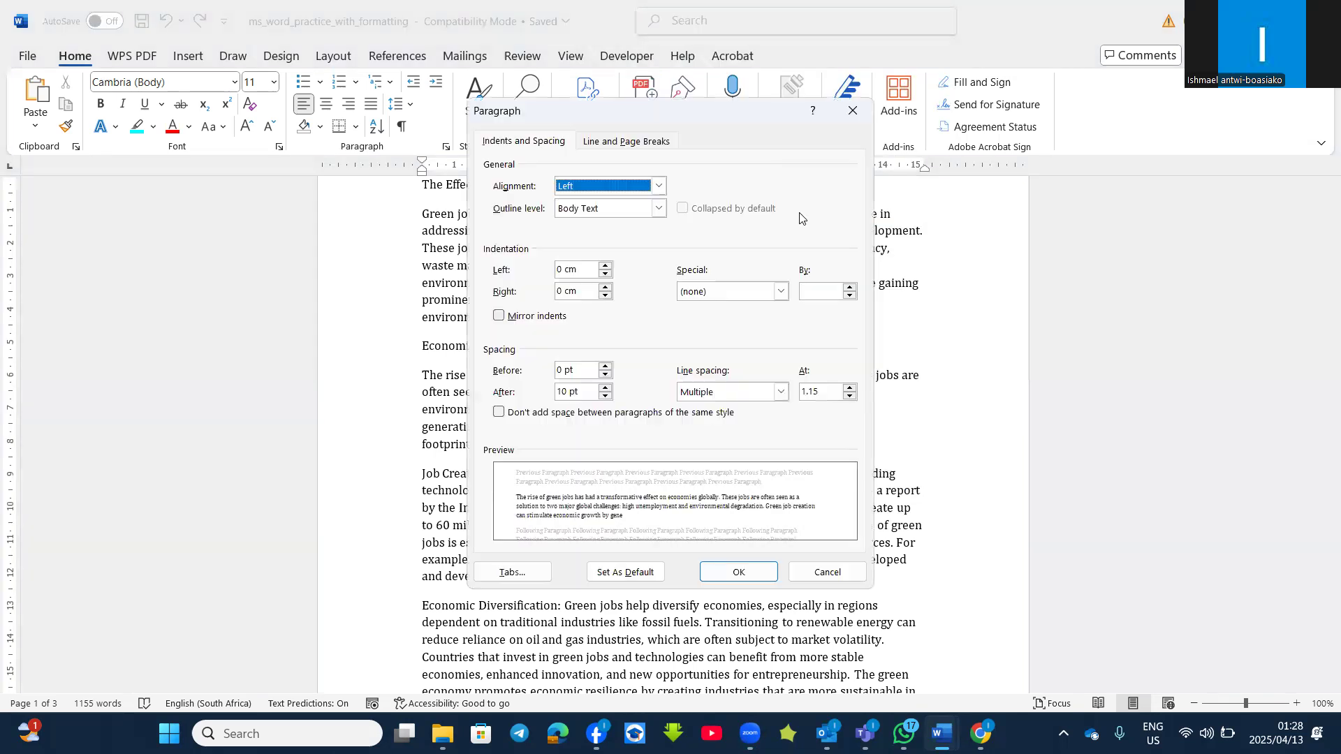
{"action": "left_click", "coordinate": [848, 112]}
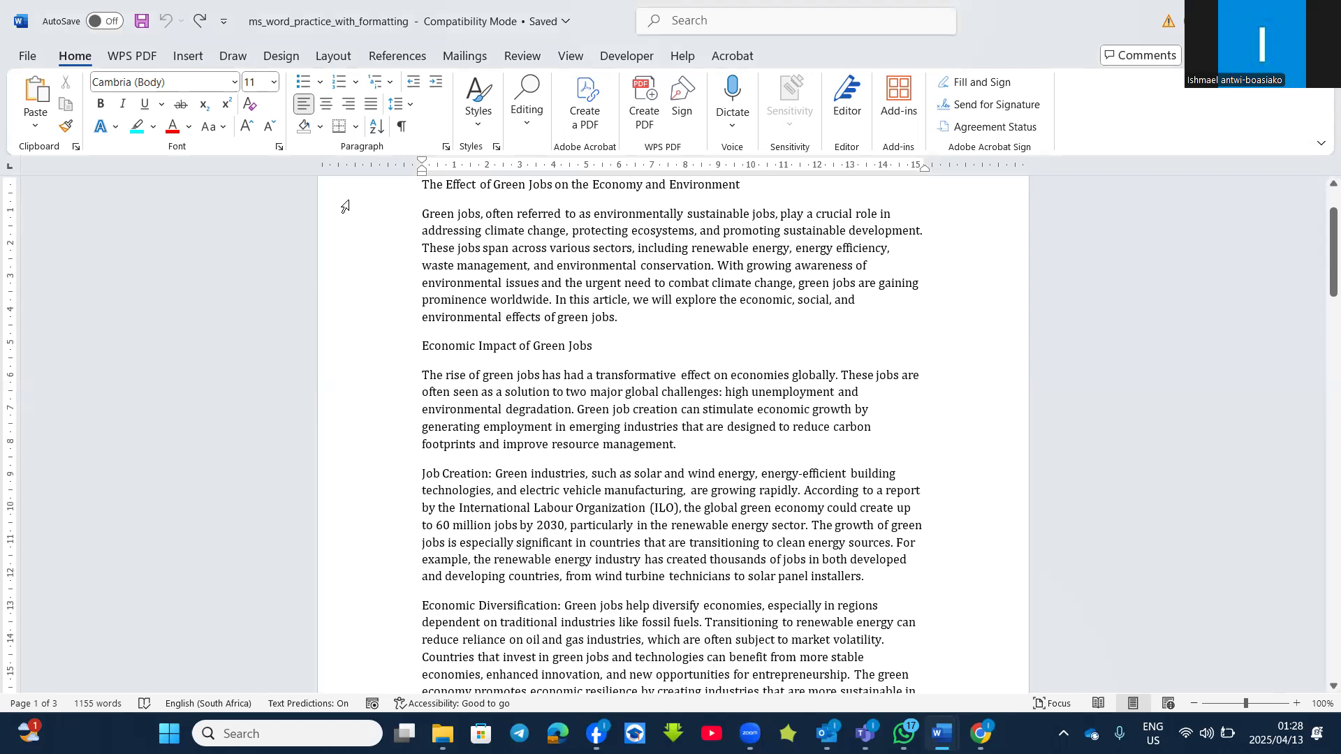
{"action": "scroll", "coordinate": [567, 294], "scroll_direction": "up", "scroll_amount": 2}
{"action": "scroll", "coordinate": [567, 295], "scroll_direction": "down", "scroll_amount": 1}
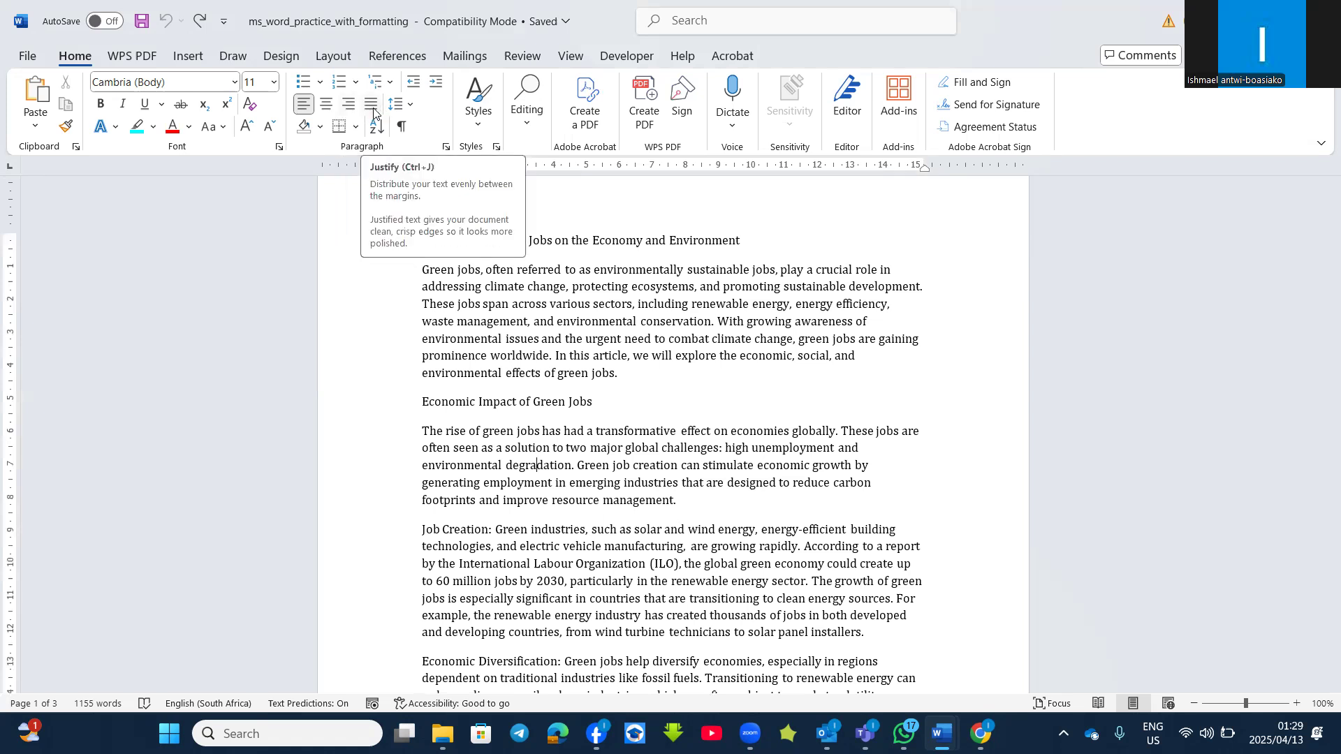
{"action": "left_click", "coordinate": [410, 110]}
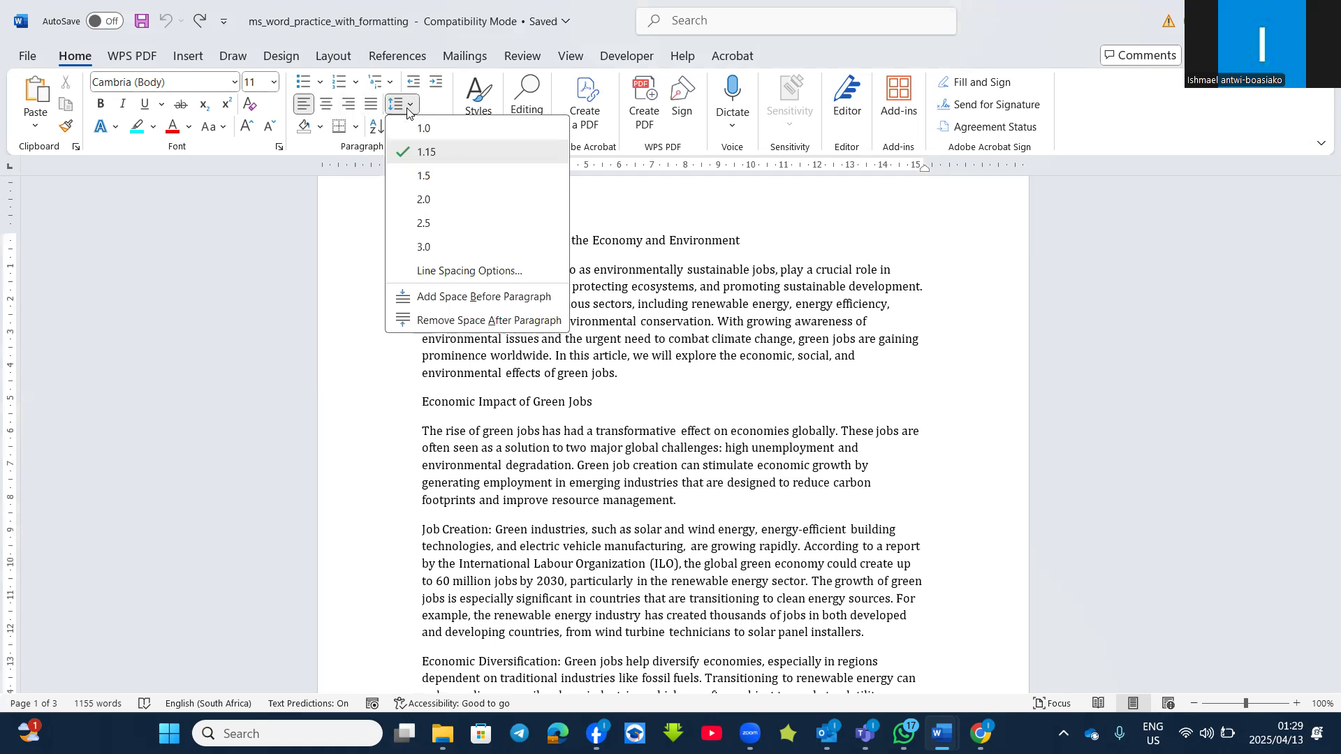
{"action": "left_click", "coordinate": [409, 112]}
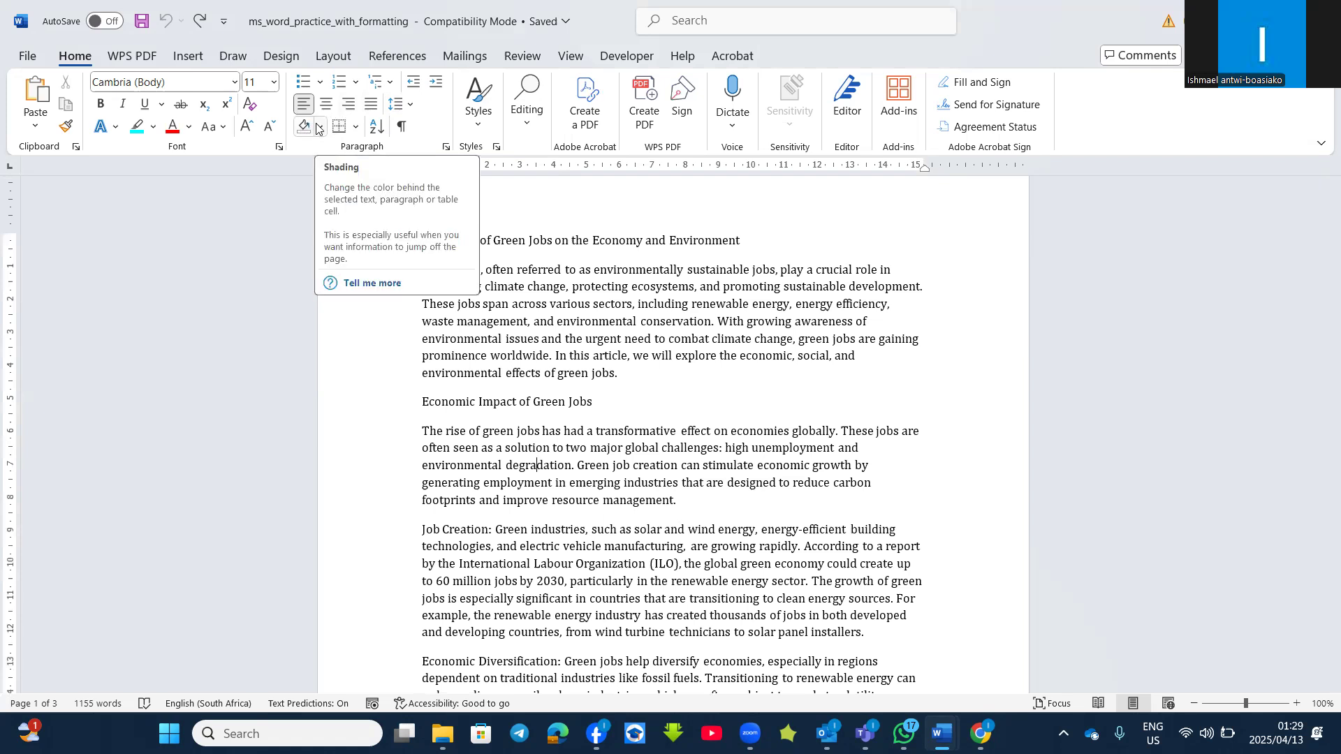
{"action": "left_click", "coordinate": [355, 132]}
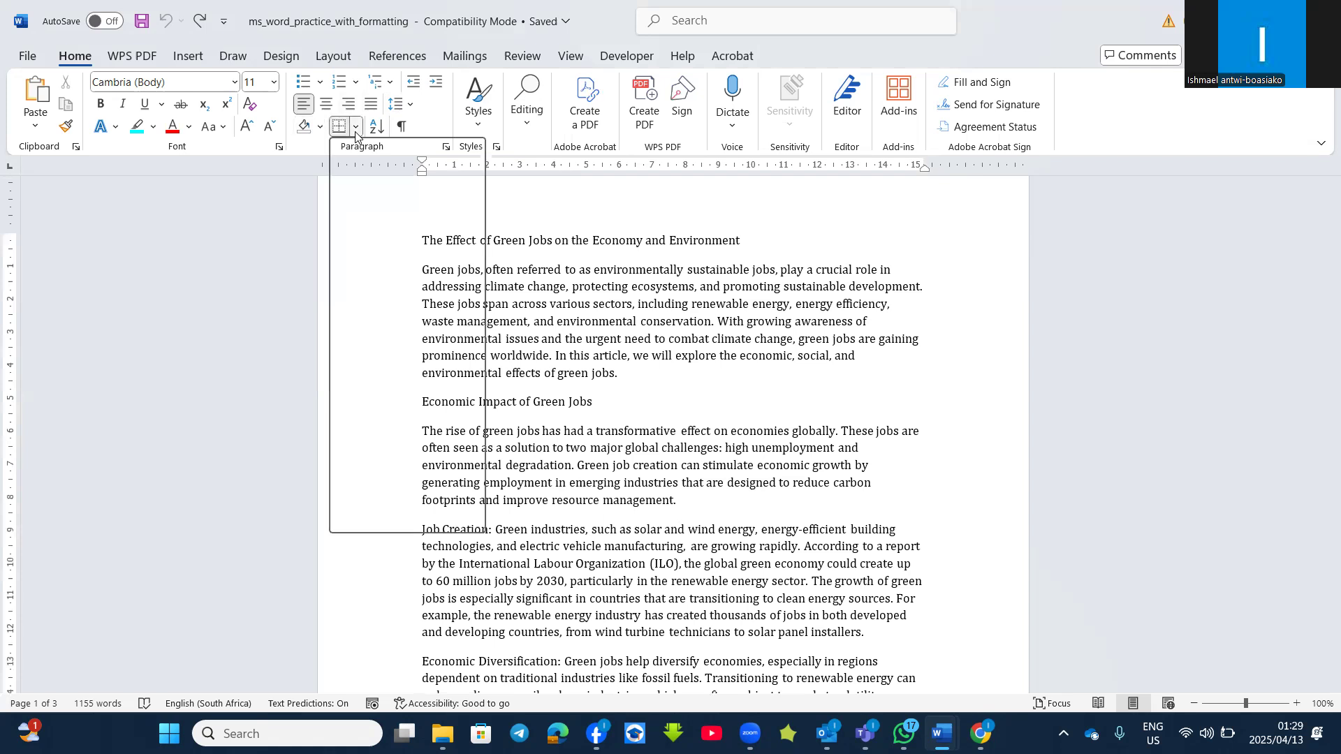
{"action": "left_click", "coordinate": [355, 132]}
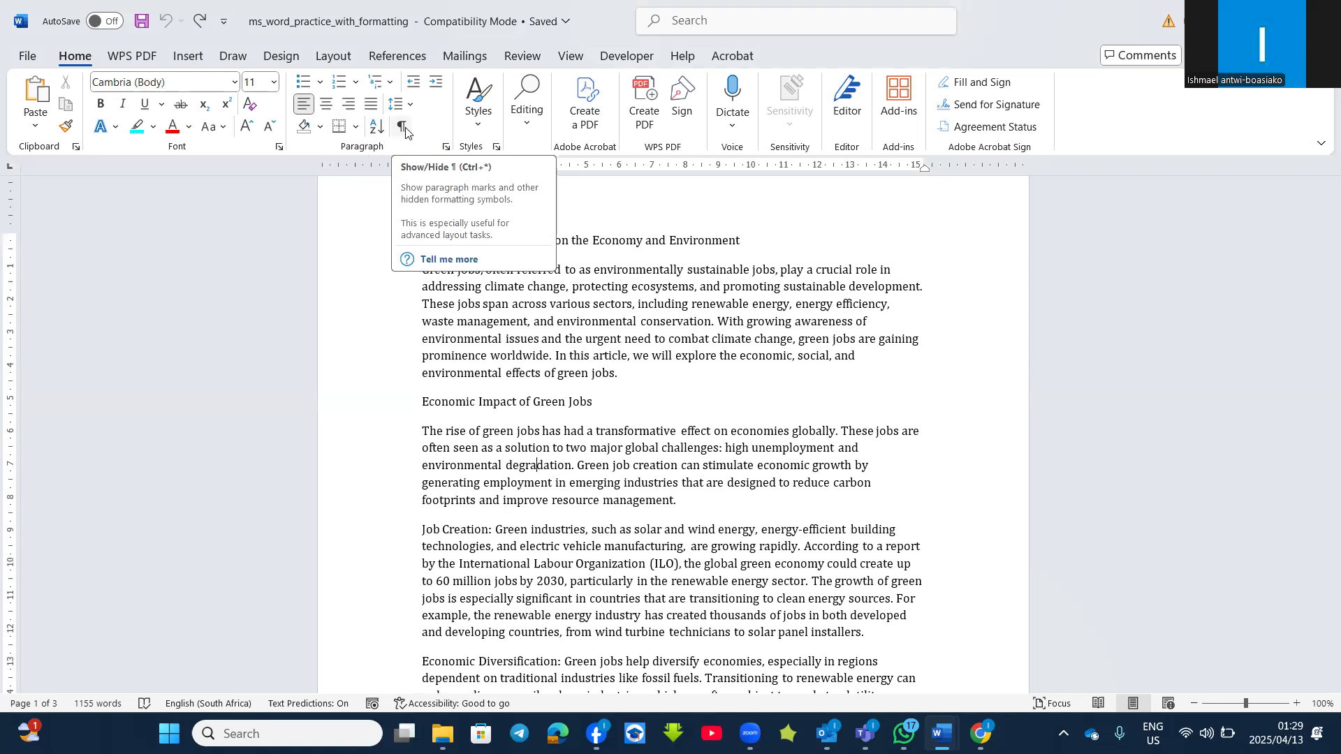
Shade the first body paragraph below the document title with Olive Green, Accent 3, Lighter 80%.
{"action": "left_click", "coordinate": [644, 372]}
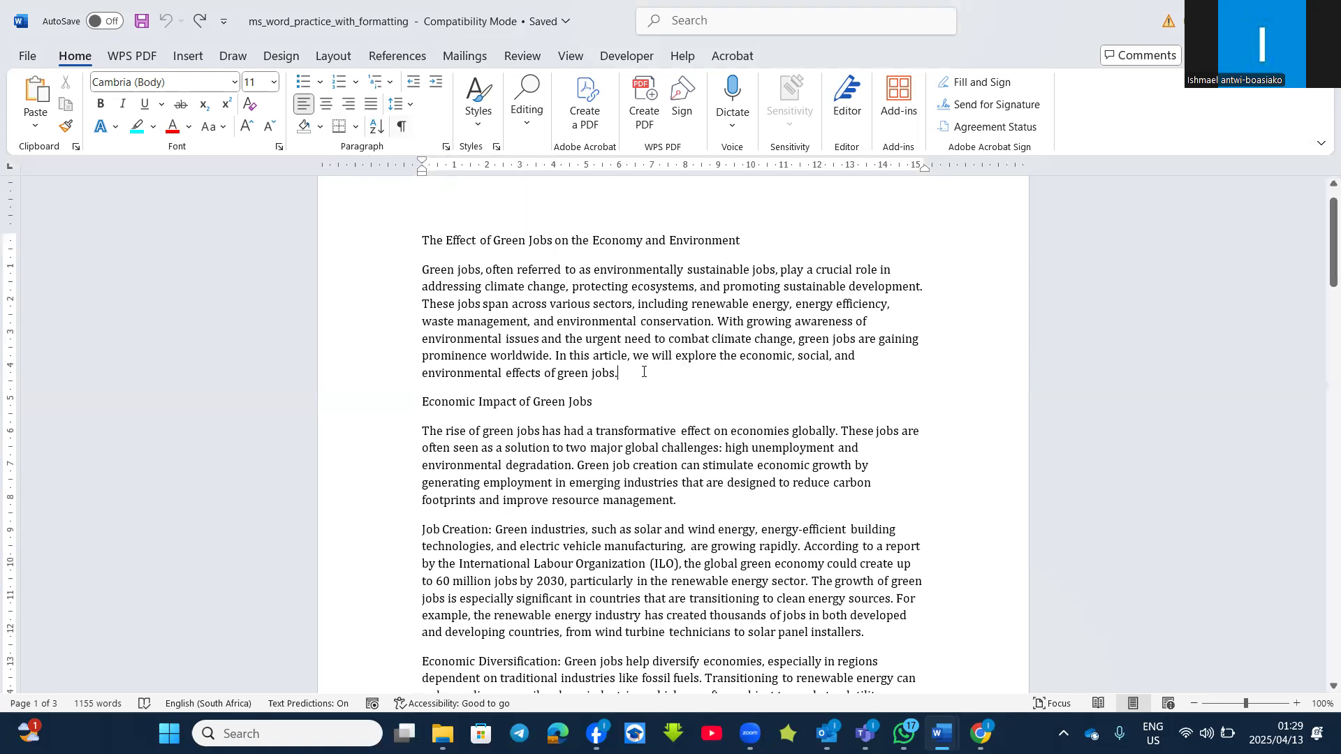
{"action": "left_click_drag", "start_coordinate": [624, 371], "coordinate": [426, 272]}
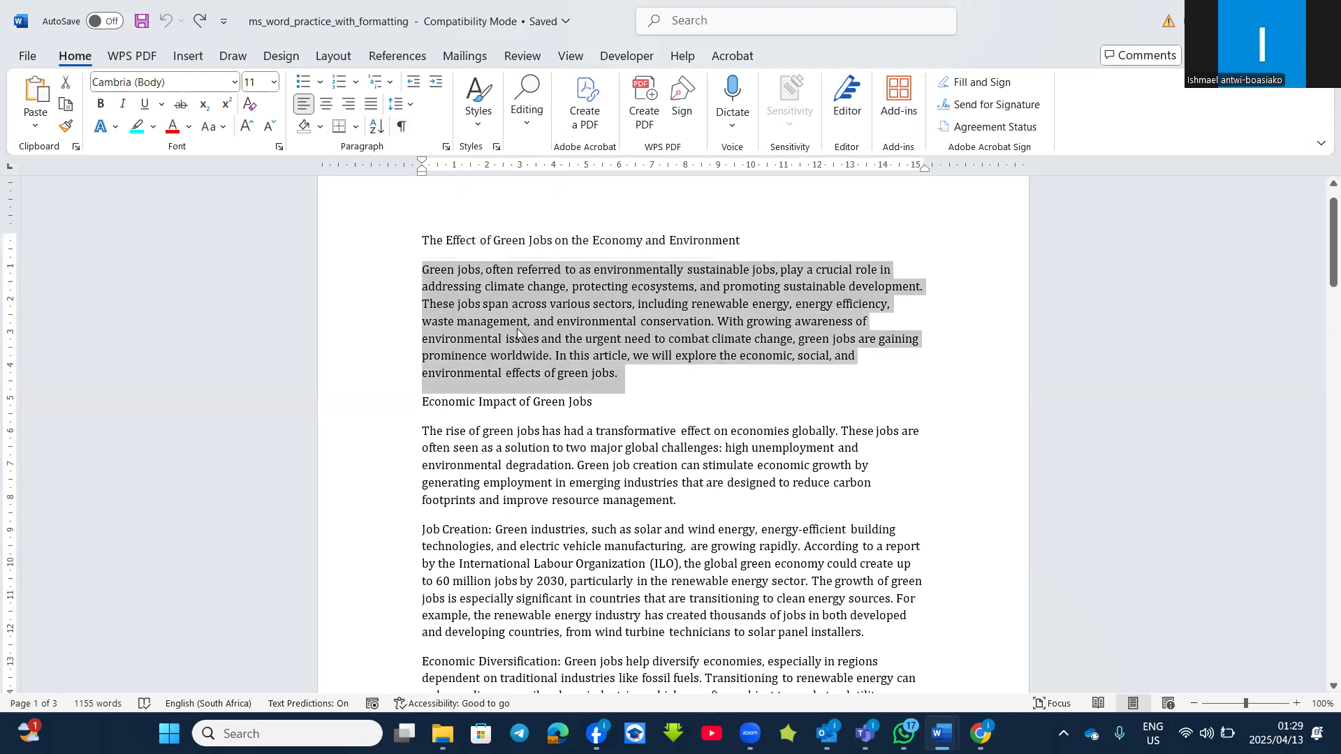
{"action": "left_click", "coordinate": [575, 291]}
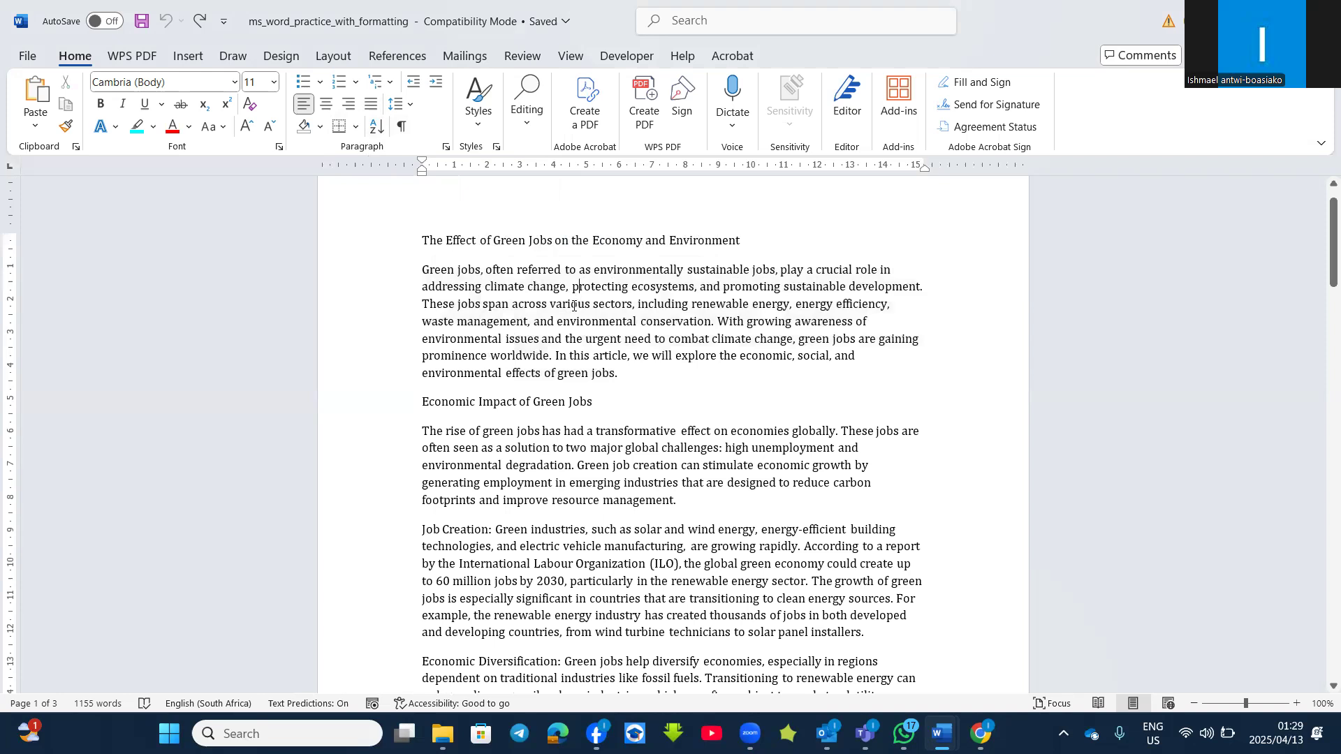
{"action": "left_click", "coordinate": [572, 305]}
{"action": "left_click", "coordinate": [321, 129]}
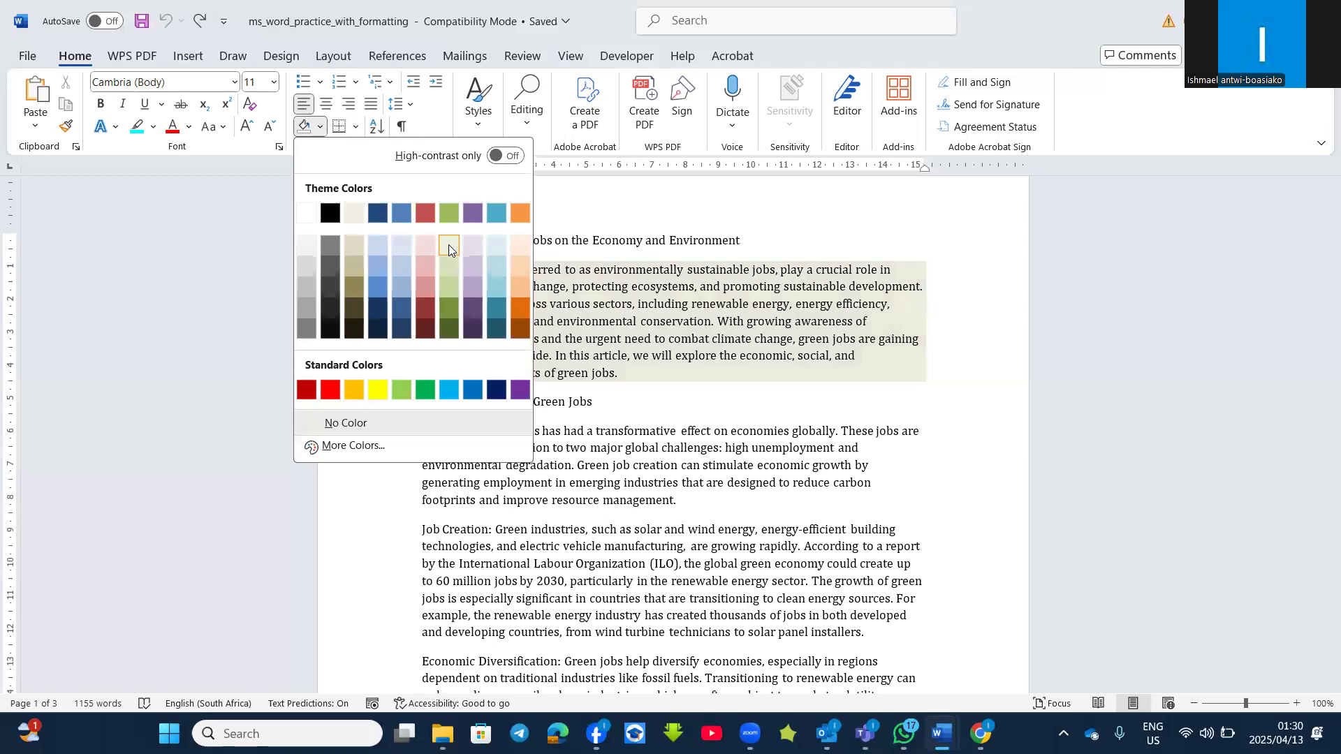
{"action": "left_click", "coordinate": [641, 475]}
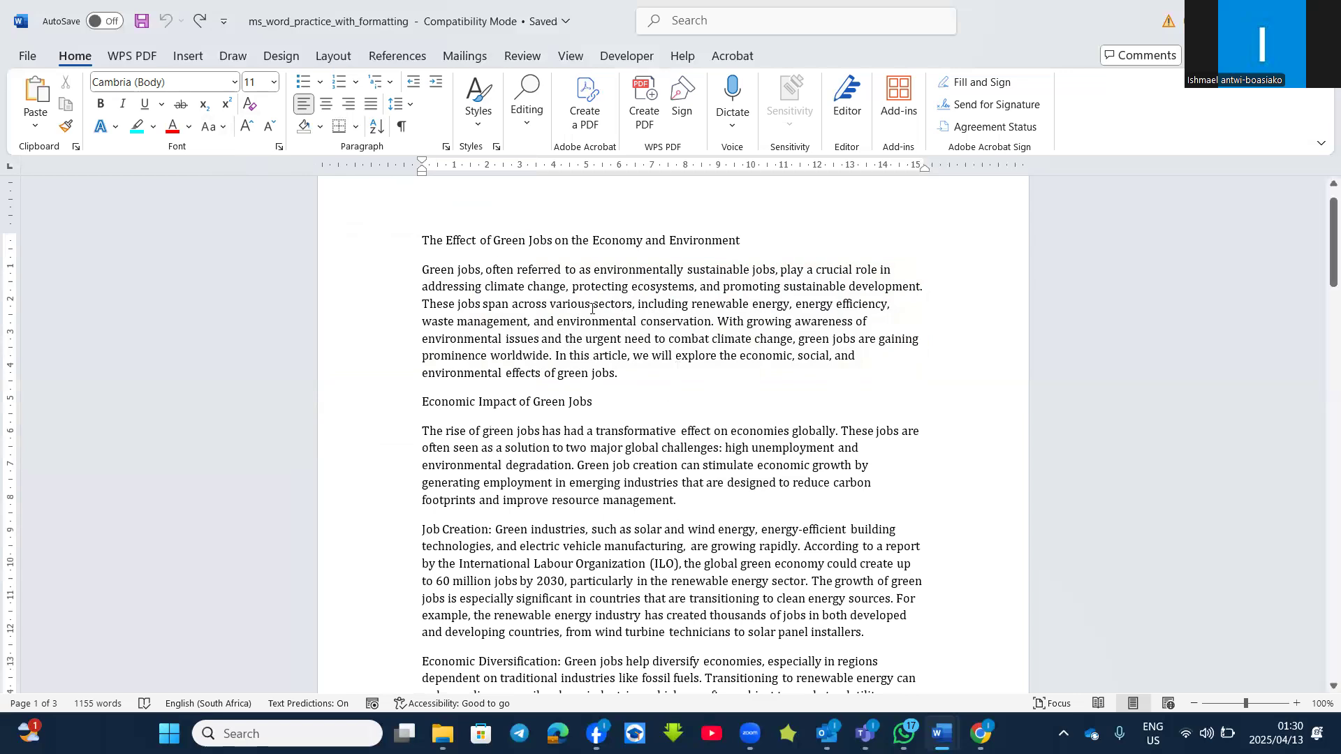
{"action": "left_click", "coordinate": [321, 127]}
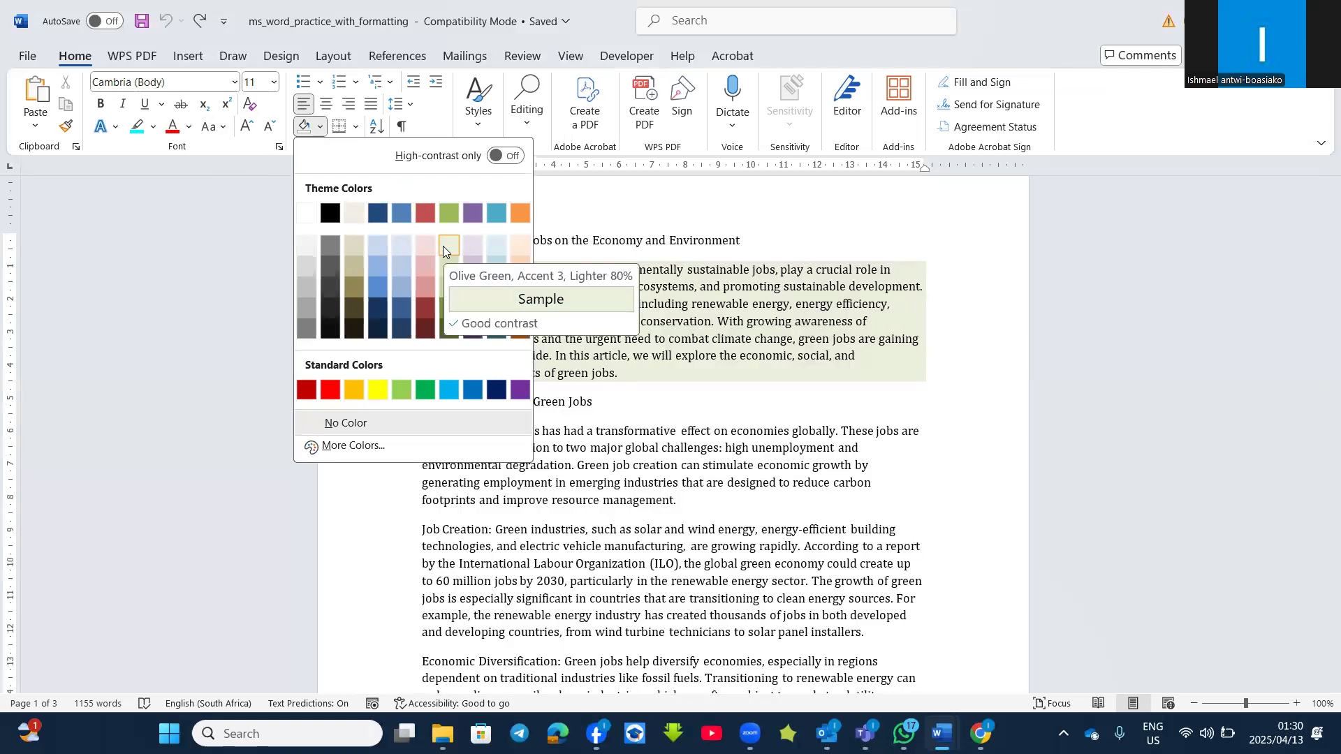
{"action": "left_click", "coordinate": [443, 246]}
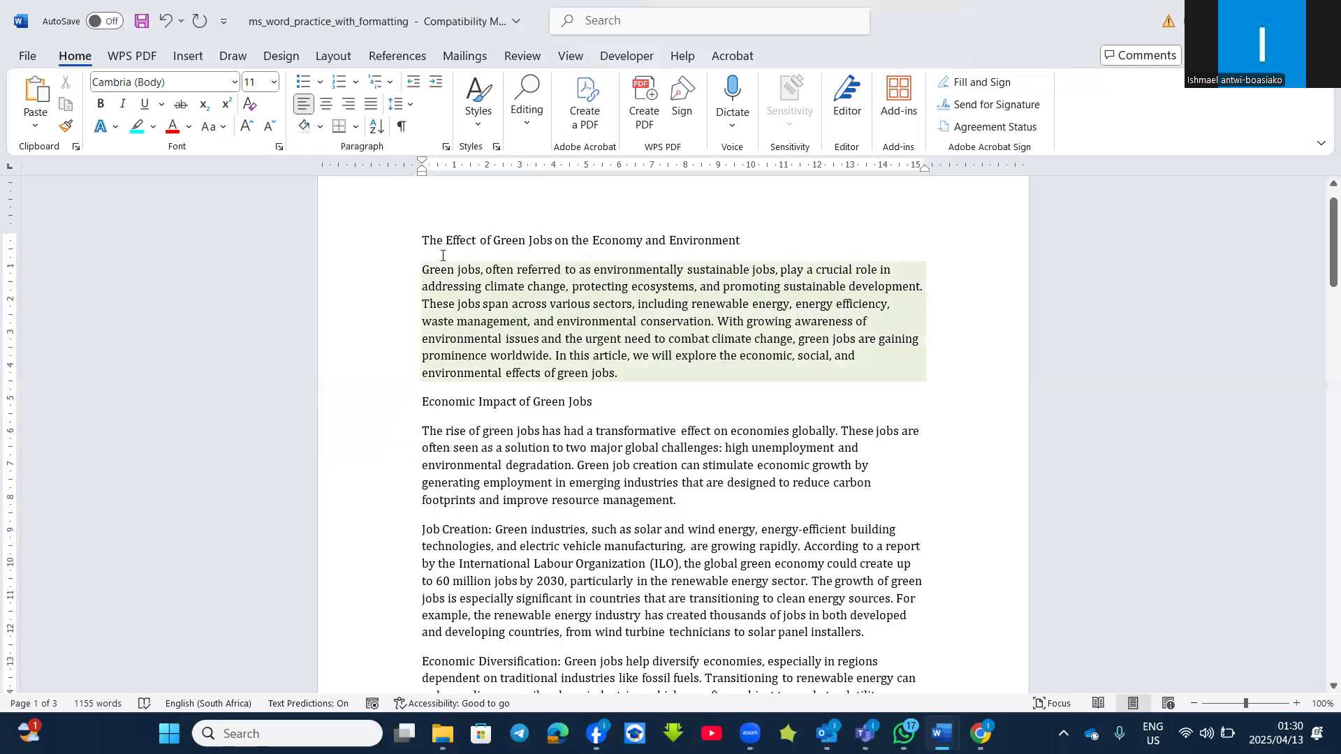
Open the Borders and Shading settings for the shaded paragraph and choose the Custom border setting.
{"action": "left_click", "coordinate": [356, 126]}
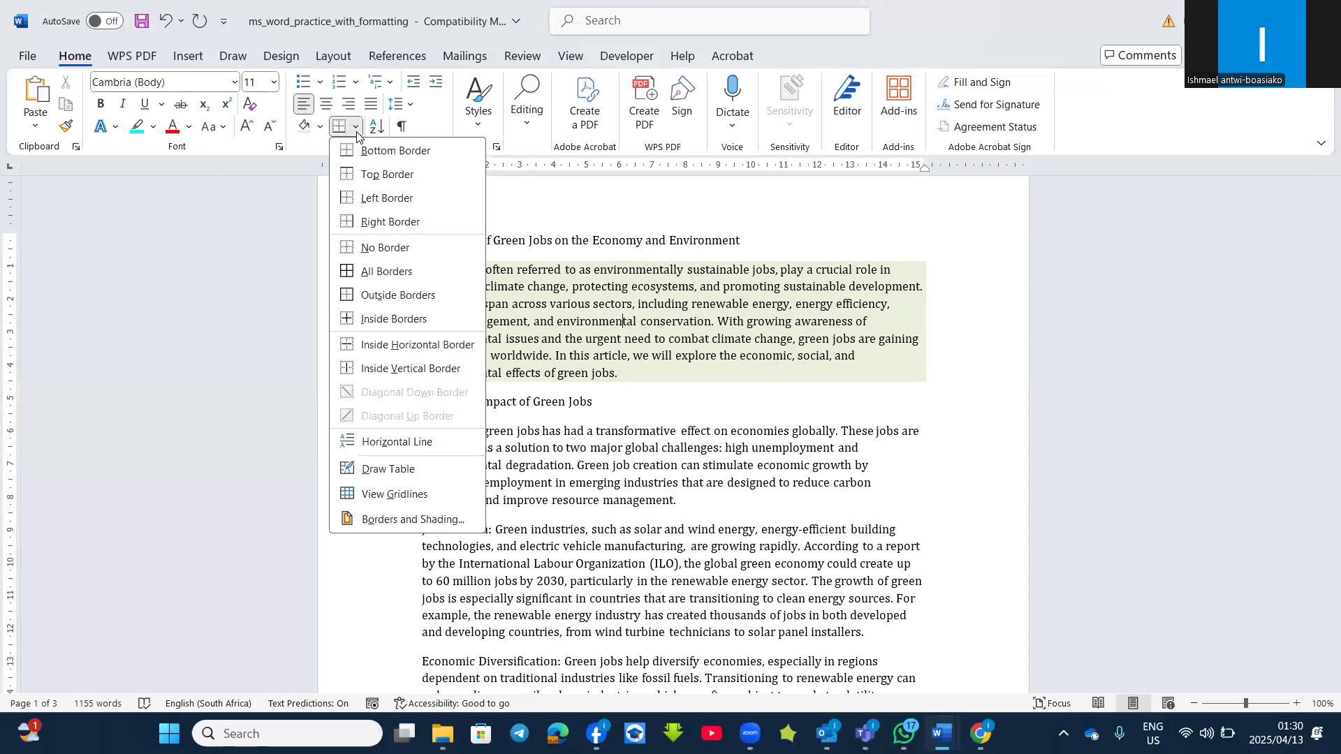
{"action": "left_click", "coordinate": [412, 520]}
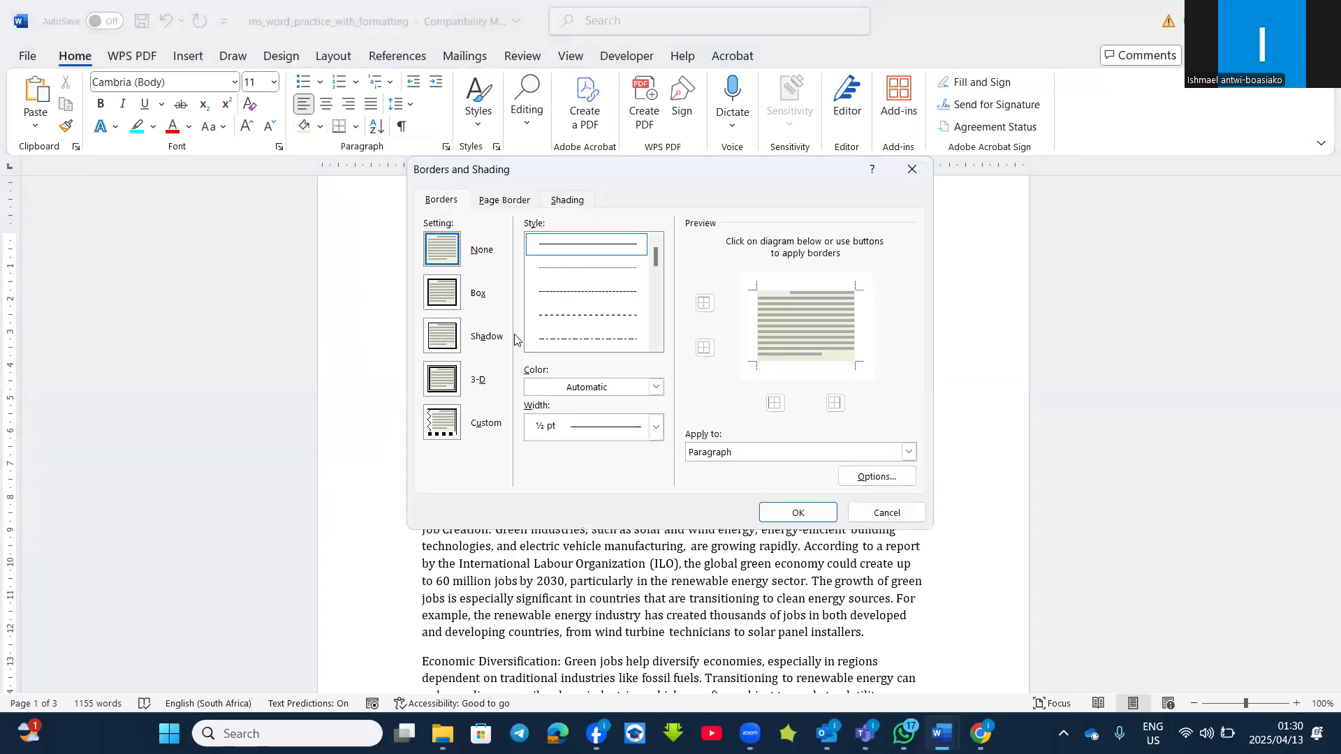
{"action": "left_click", "coordinate": [440, 204]}
{"action": "left_click", "coordinate": [459, 246]}
{"action": "left_click", "coordinate": [452, 305]}
{"action": "left_click", "coordinate": [441, 340]}
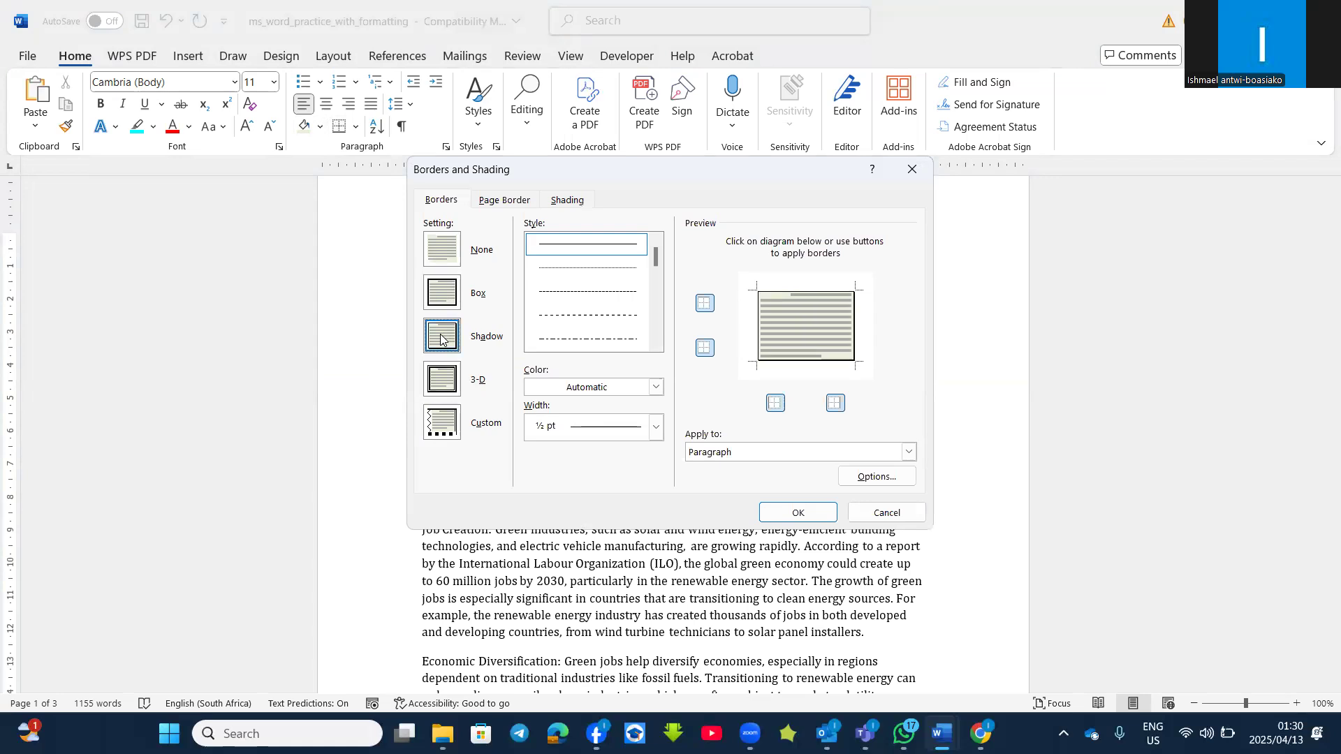
{"action": "left_click", "coordinate": [434, 385]}
{"action": "left_click", "coordinate": [433, 427]}
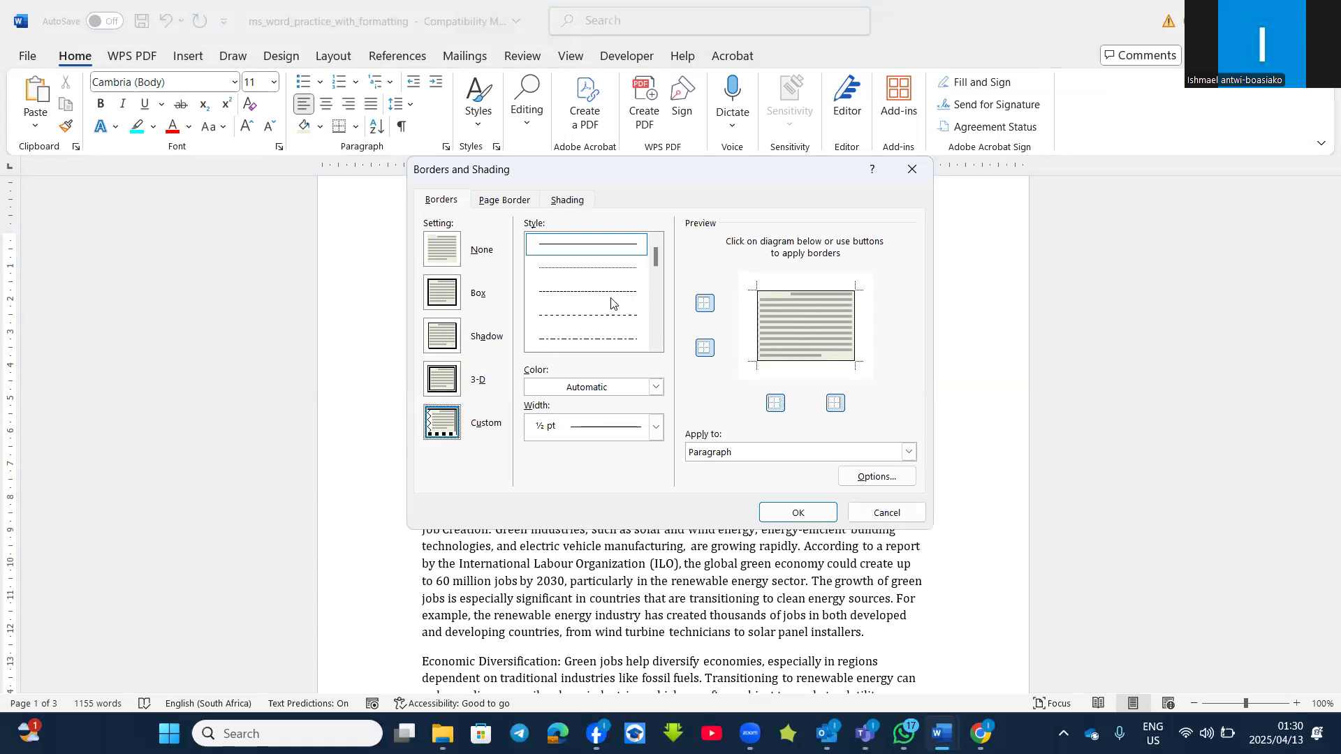
Set the paragraph border to the double-line style in standard green with a 3 pt width.
{"action": "scroll", "coordinate": [612, 308], "scroll_direction": "down", "scroll_amount": 1}
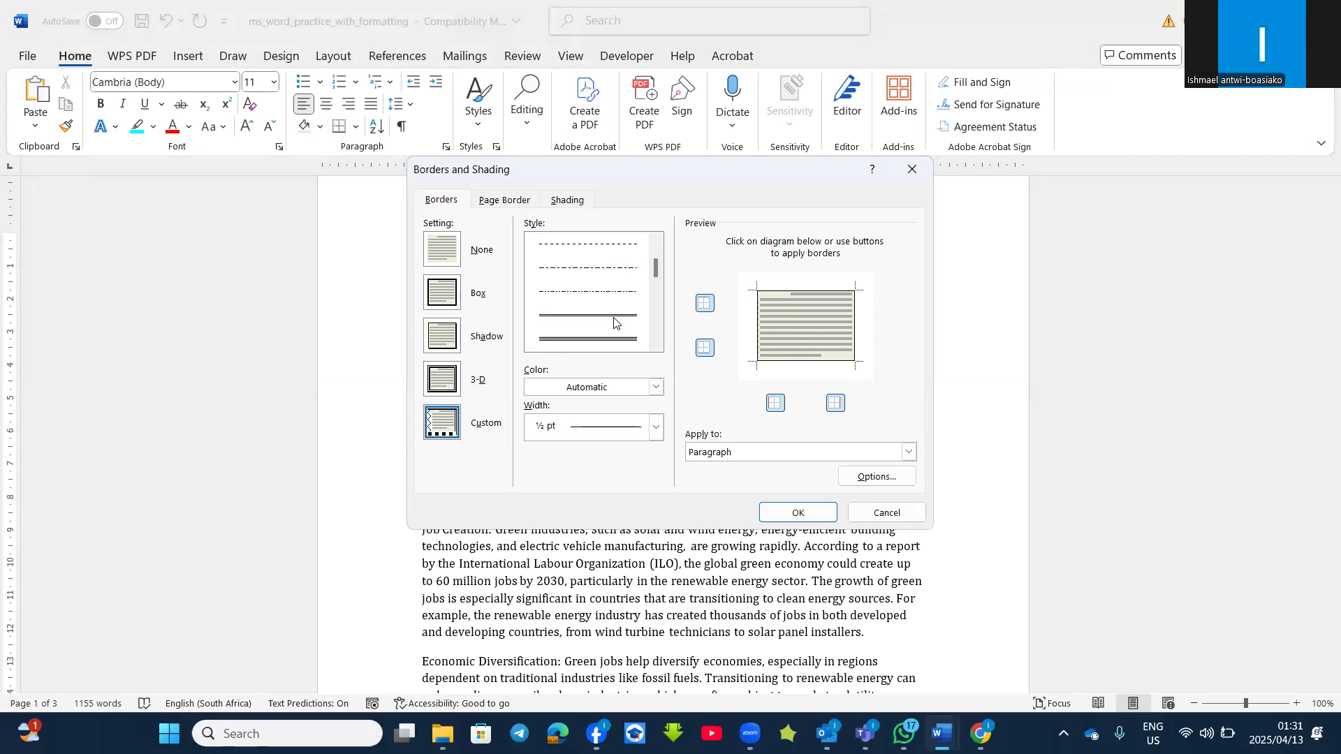
{"action": "left_click", "coordinate": [589, 321]}
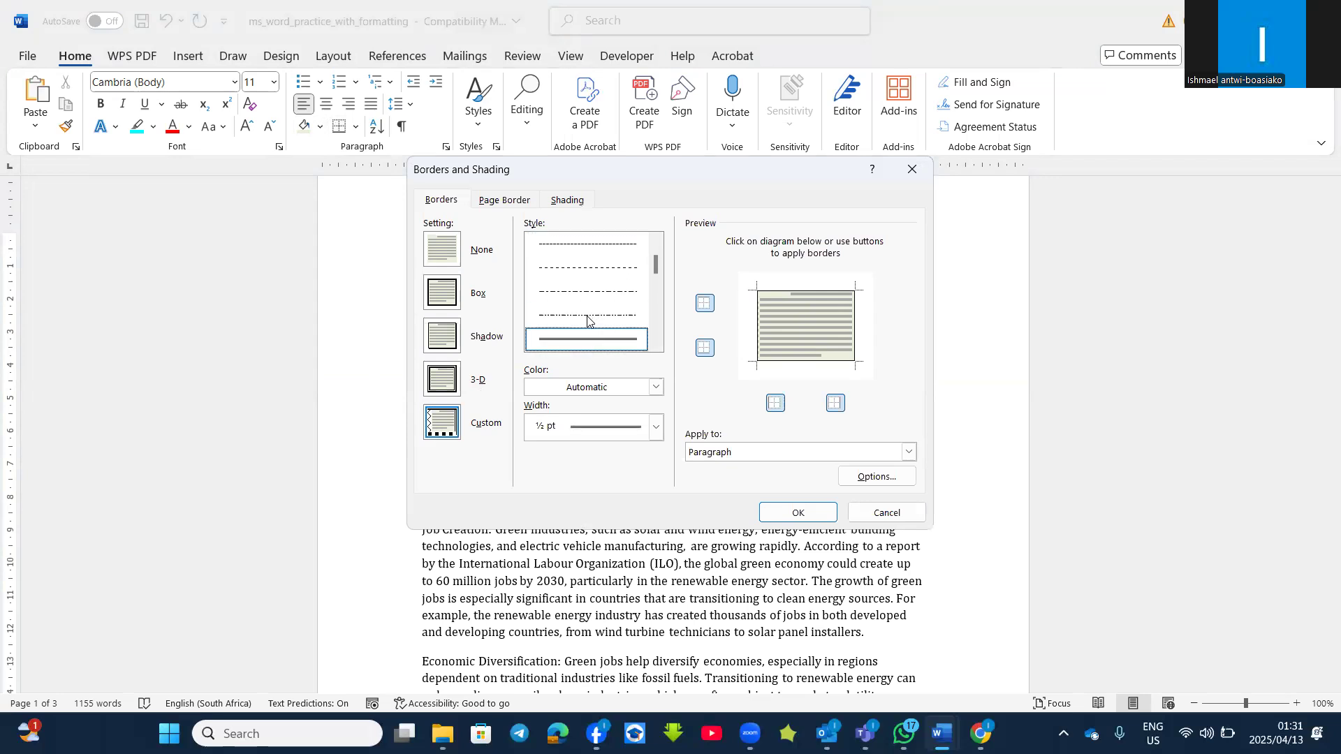
{"action": "left_click", "coordinate": [655, 388]}
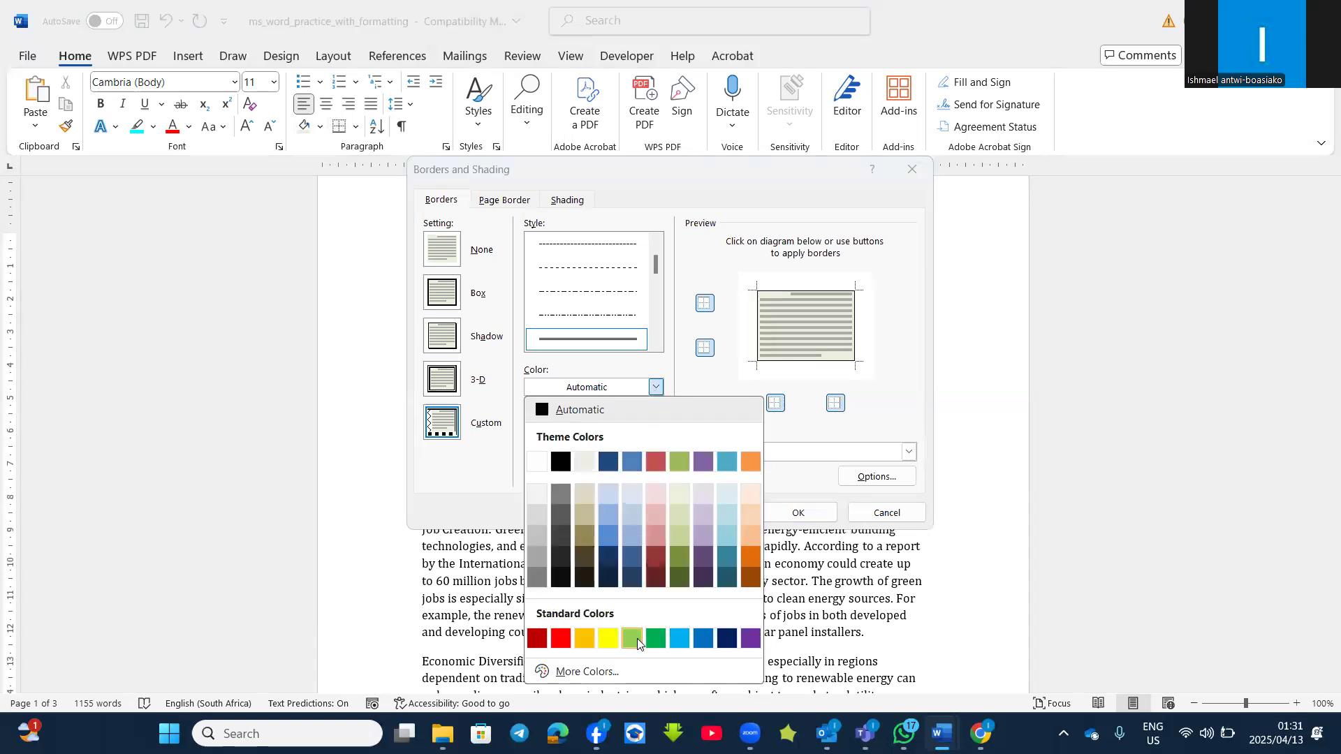
{"action": "left_click", "coordinate": [657, 639]}
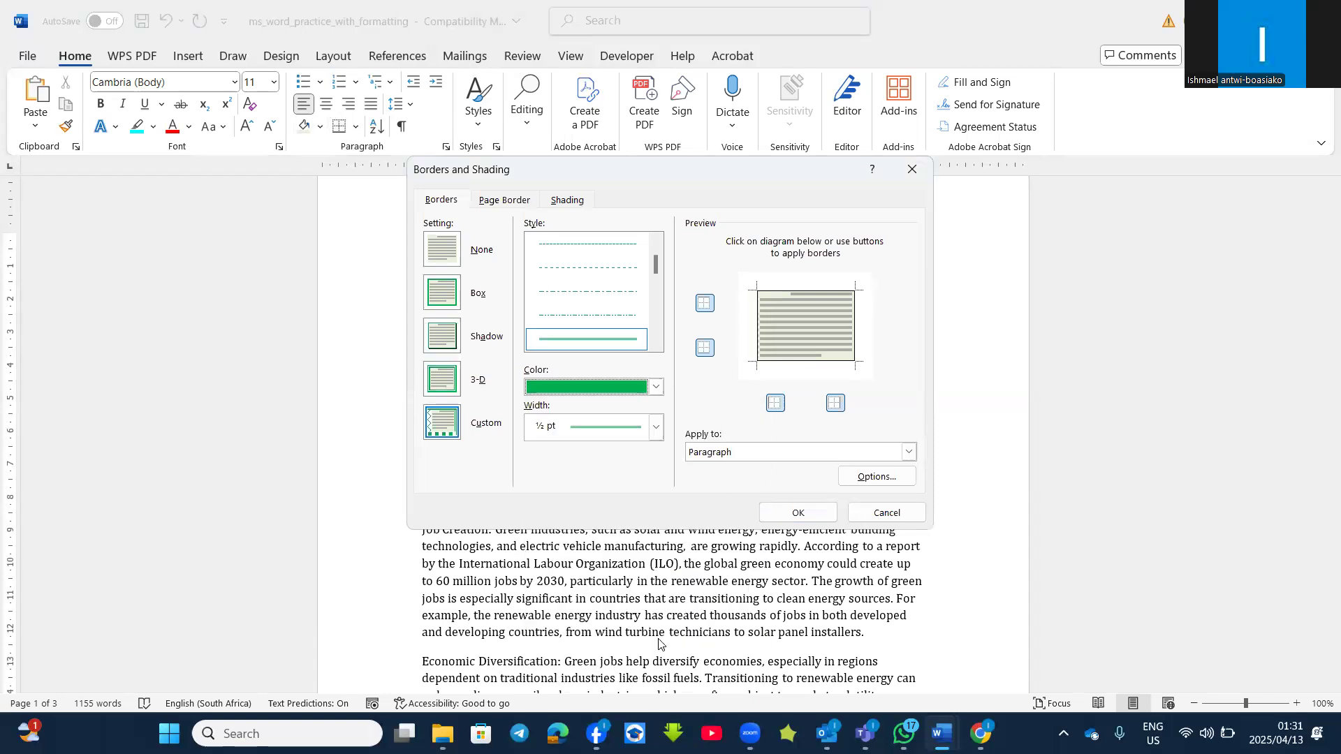
{"action": "left_click", "coordinate": [655, 428]}
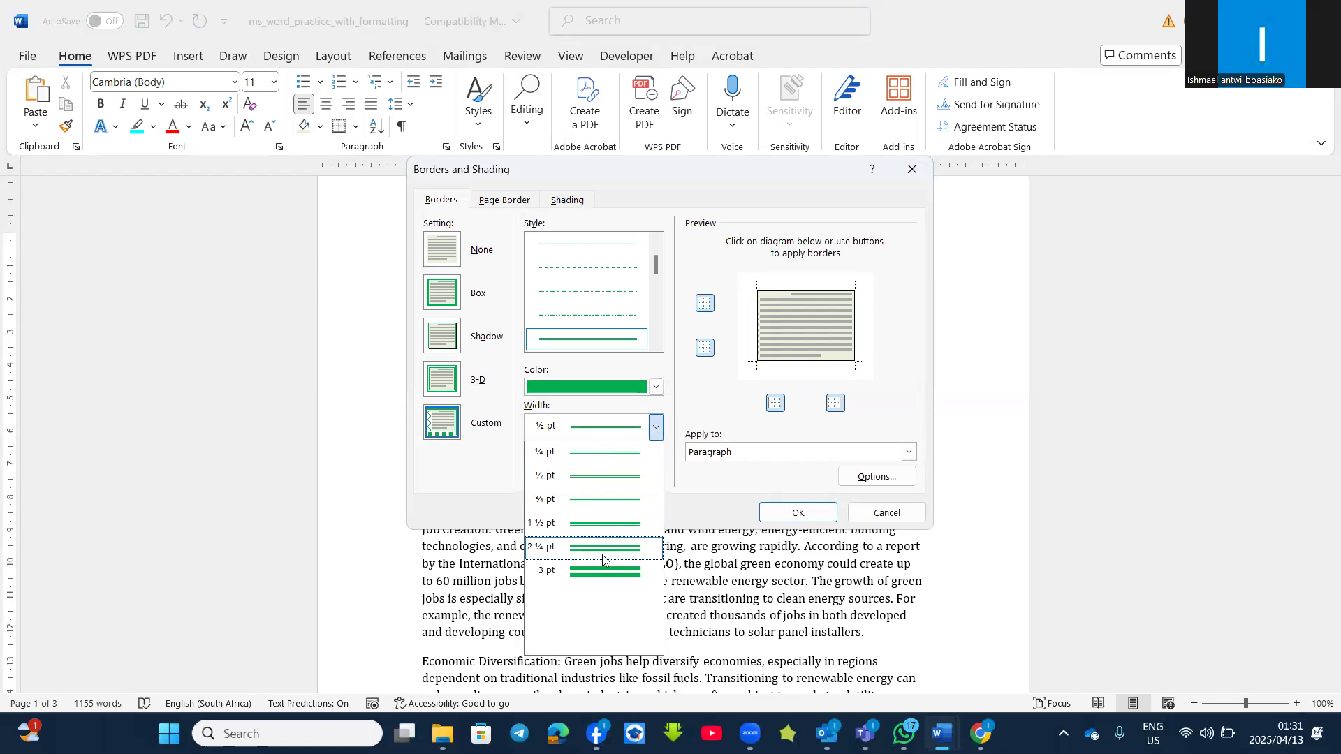
{"action": "left_click", "coordinate": [596, 580]}
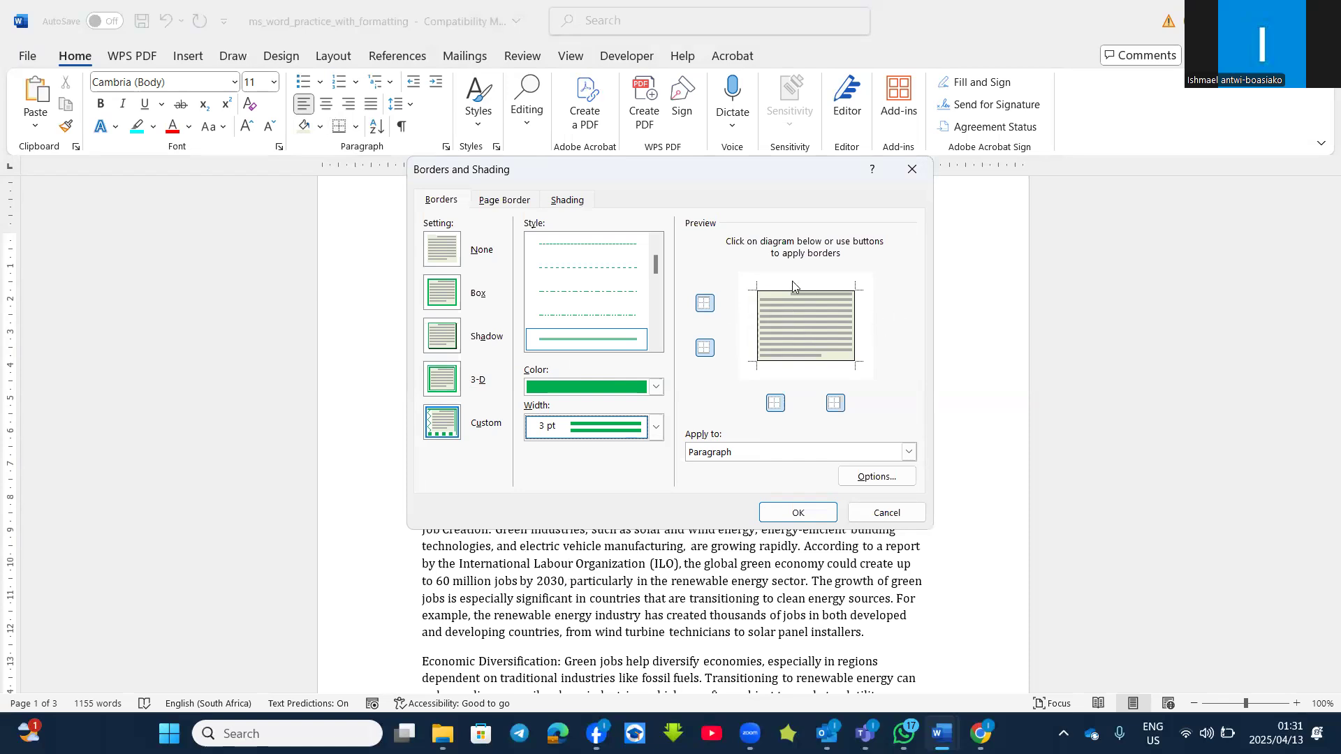
Apply the chosen border line to the top, bottom, left and right sides of the paragraph in the preview.
{"action": "left_click", "coordinate": [705, 312]}
{"action": "left_click", "coordinate": [705, 307]}
{"action": "left_click", "coordinate": [711, 354]}
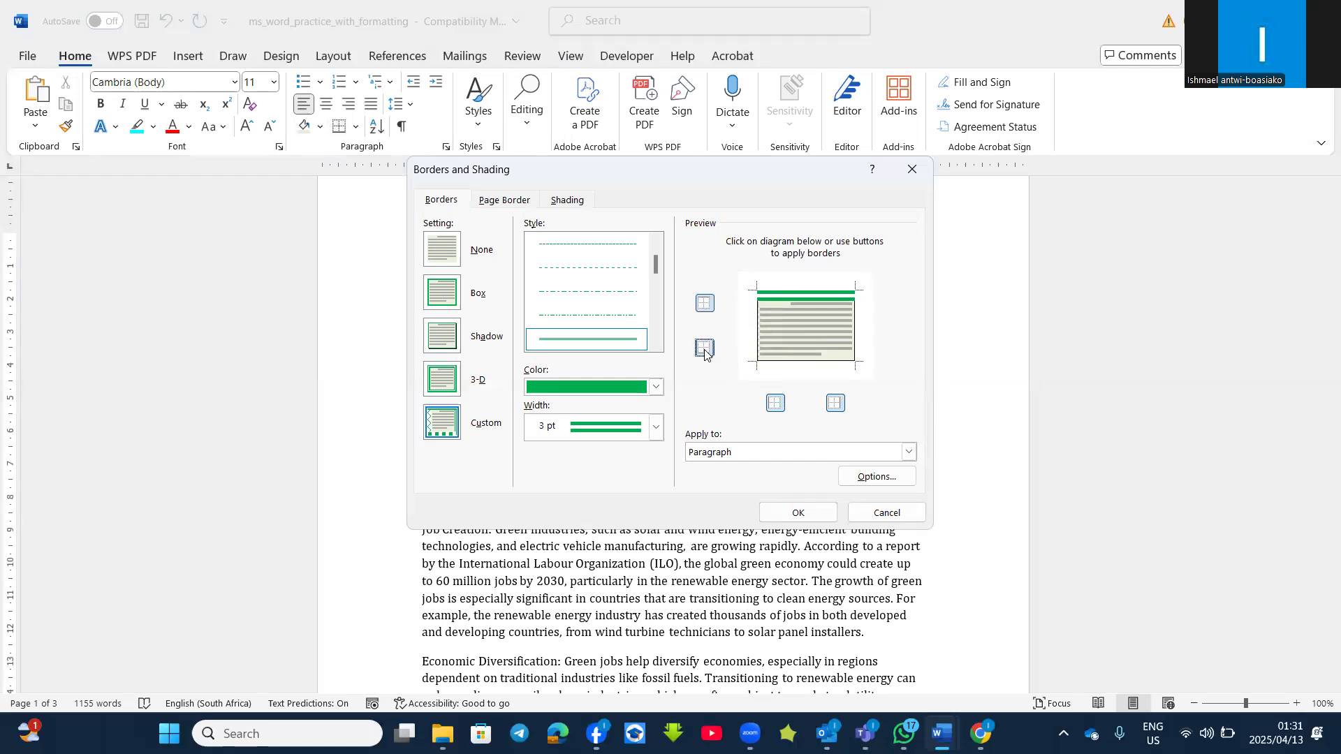
{"action": "left_click", "coordinate": [776, 405]}
{"action": "left_click", "coordinate": [835, 404]}
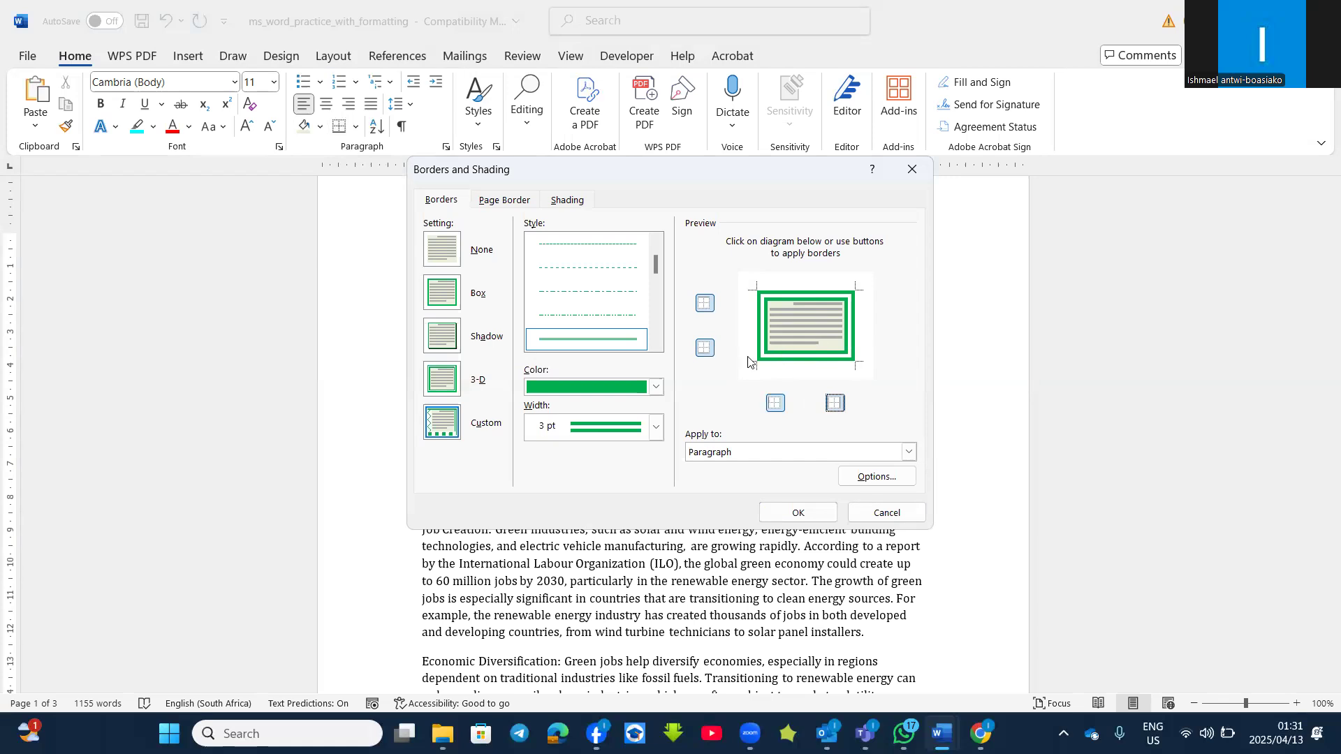
{"action": "left_click", "coordinate": [710, 310]}
{"action": "left_click", "coordinate": [707, 353]}
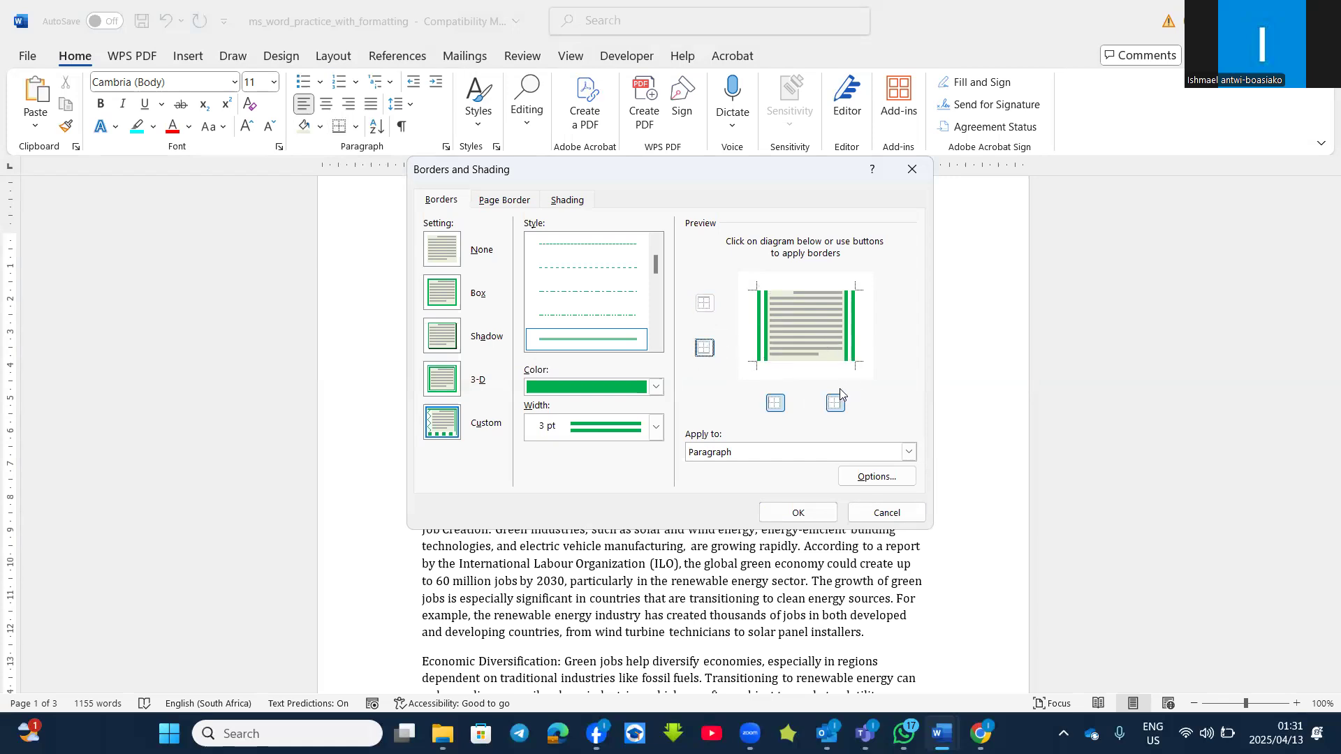
{"action": "left_click", "coordinate": [705, 304]}
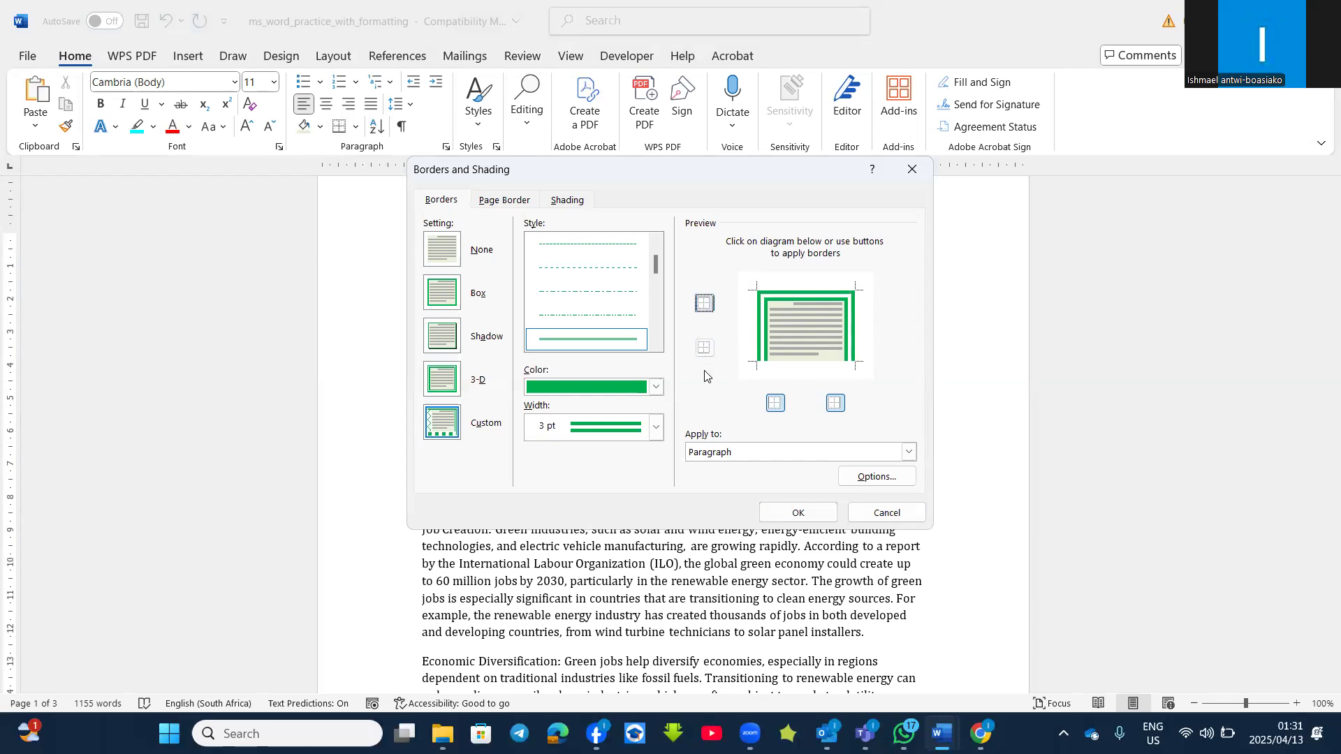
{"action": "left_click", "coordinate": [706, 349]}
Remove the right and left borders, keep Paragraph as the target, and apply the top and bottom borders.
{"action": "left_click", "coordinate": [837, 403]}
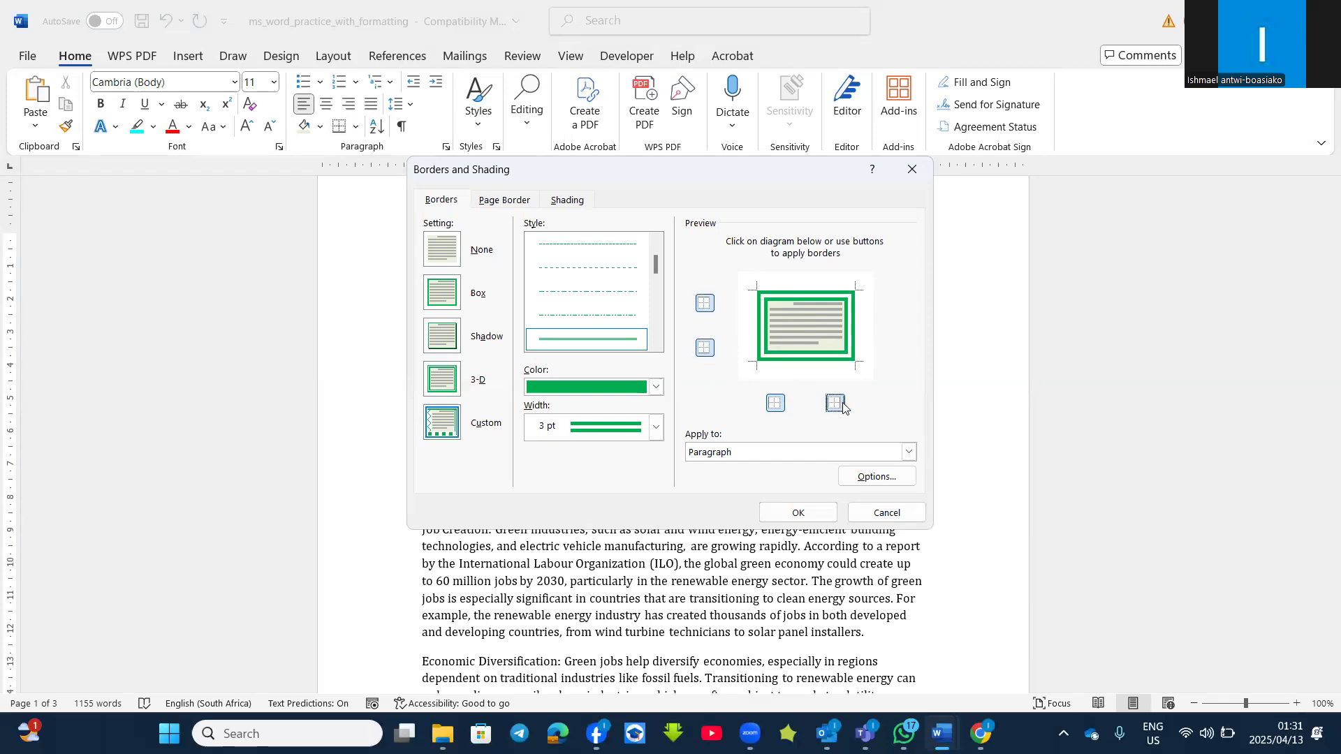
{"action": "left_click", "coordinate": [776, 404]}
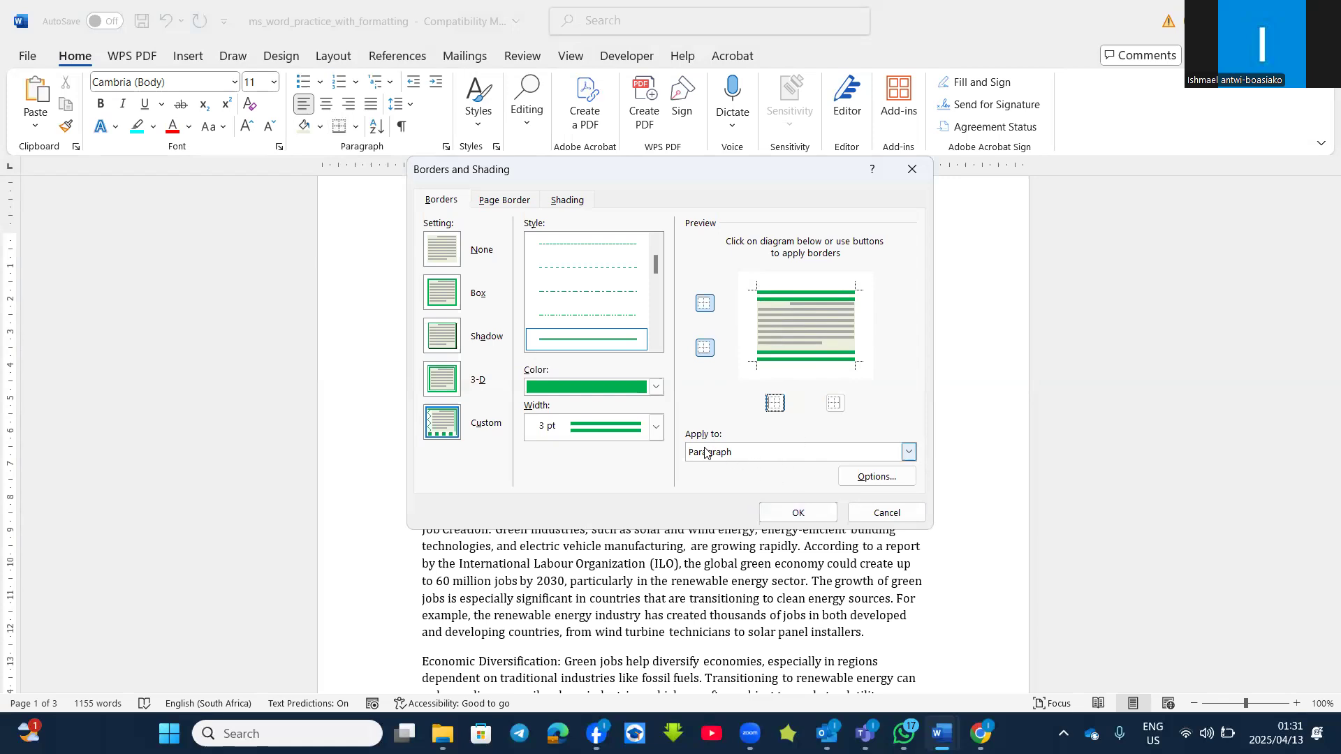
{"action": "left_click", "coordinate": [740, 453]}
{"action": "left_click", "coordinate": [761, 470]}
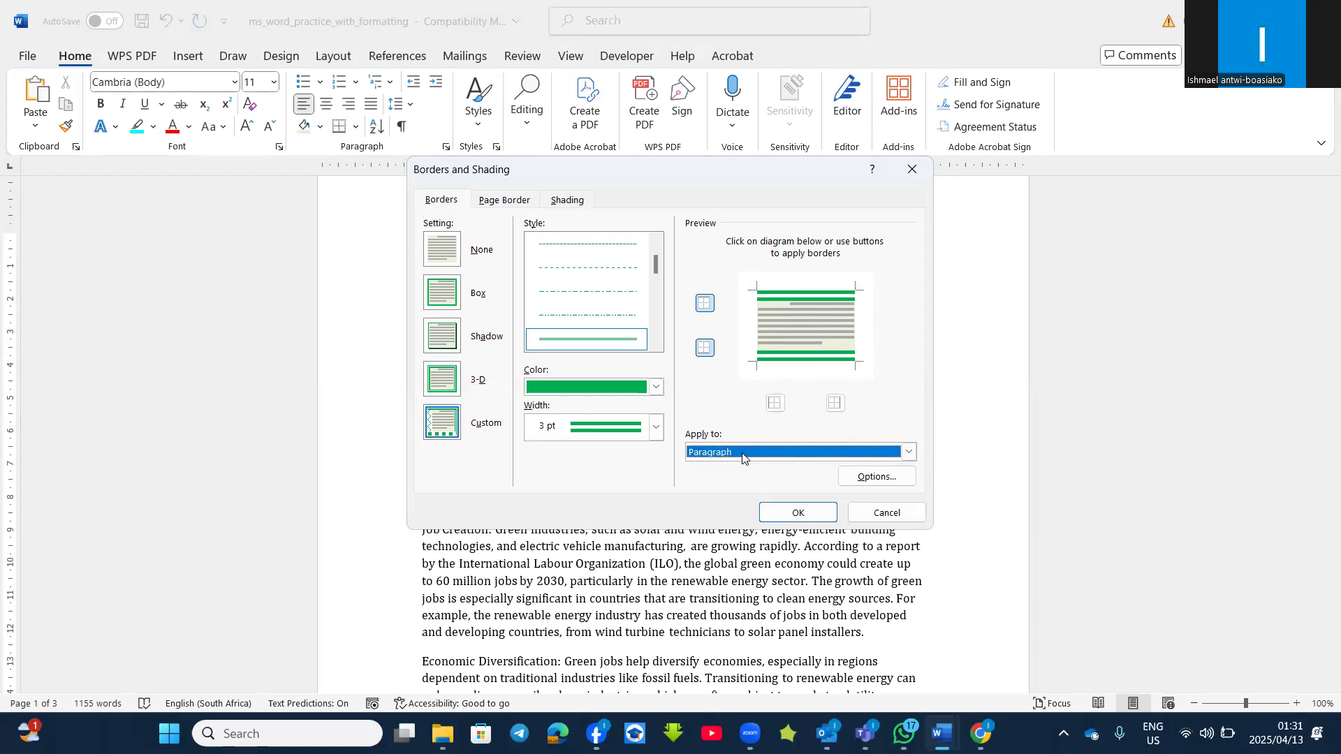
{"action": "left_click", "coordinate": [798, 515]}
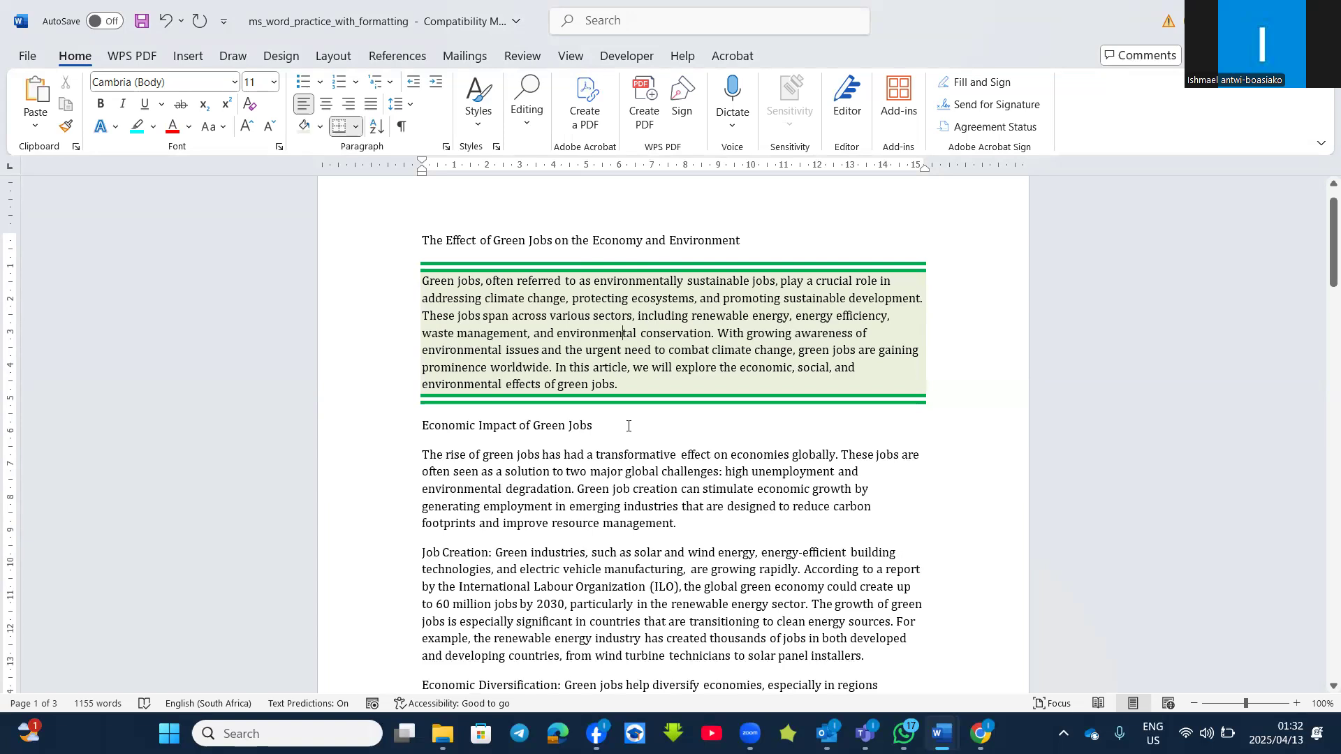
Select the first two body paragraphs under the Economic Impact of Green Jobs heading and open the Sort Text settings.
{"action": "scroll", "coordinate": [628, 427], "scroll_direction": "down", "scroll_amount": 3}
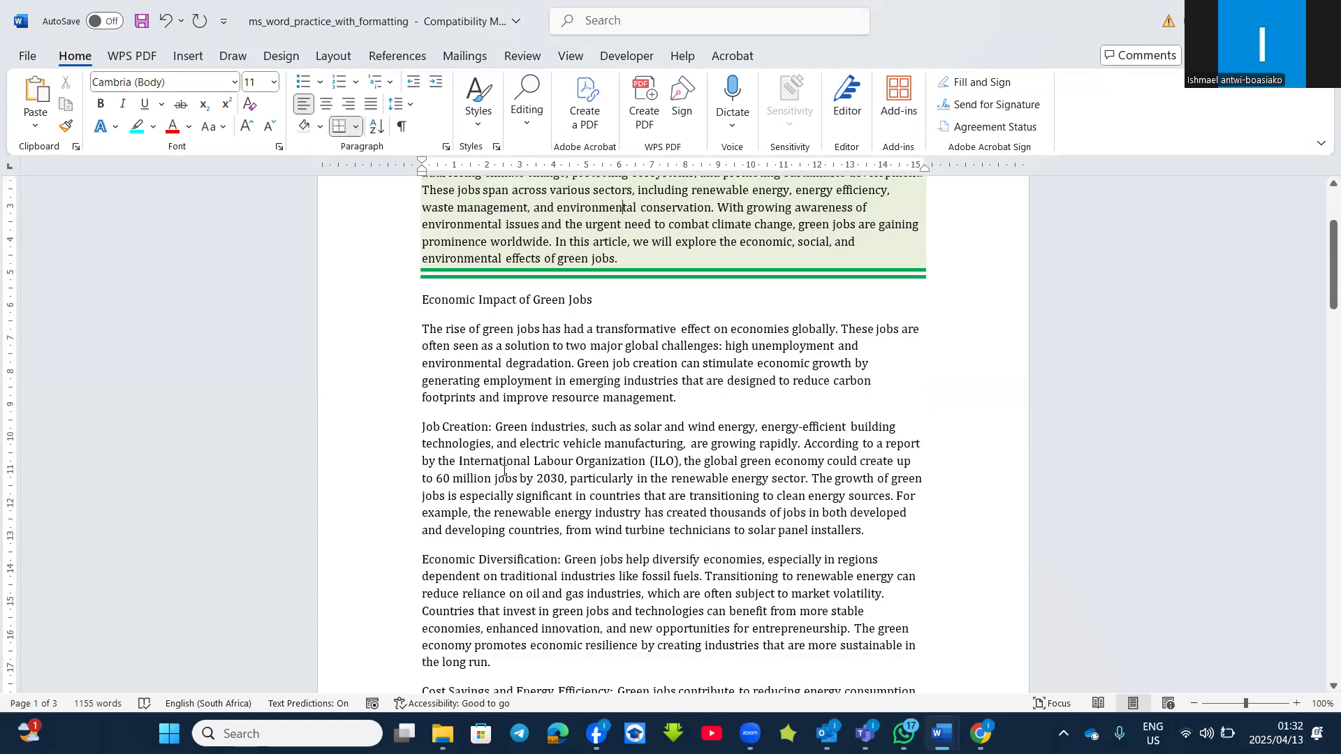
{"action": "left_click_drag", "start_coordinate": [423, 329], "coordinate": [873, 536]}
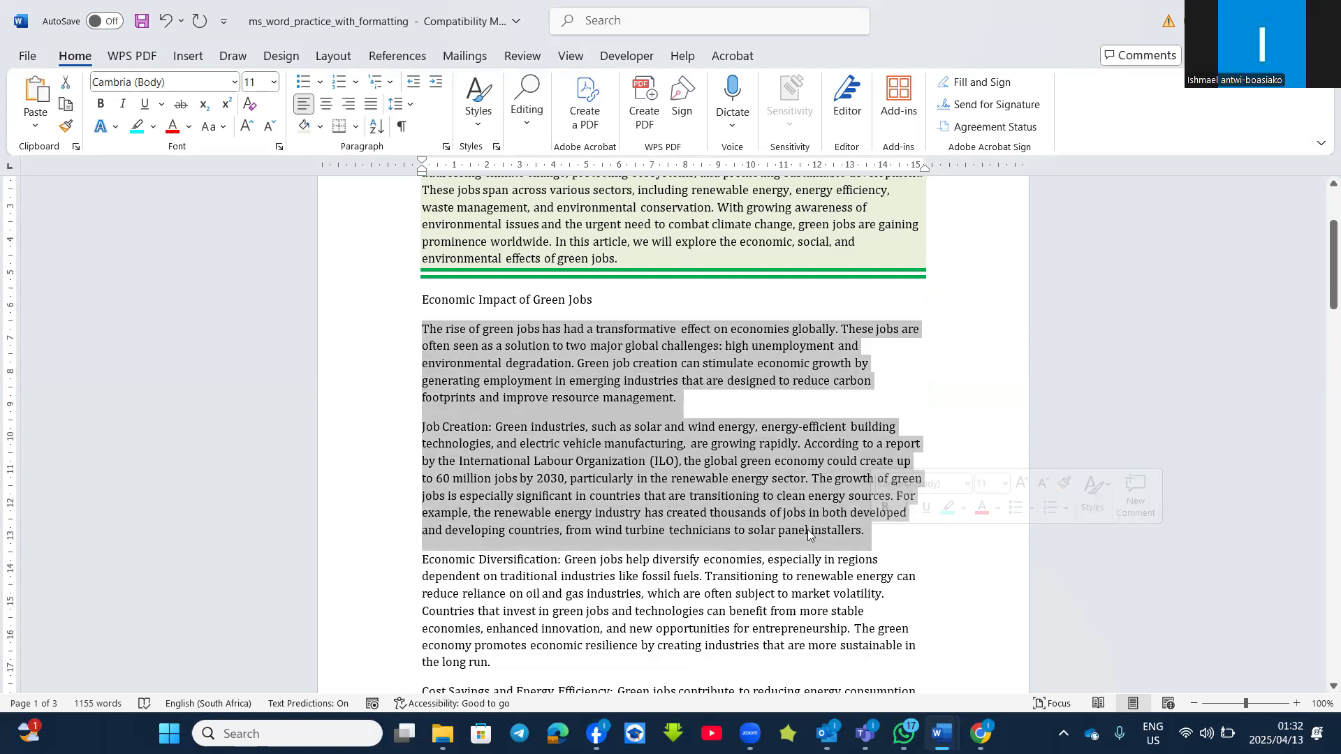
{"action": "left_click", "coordinate": [763, 480]}
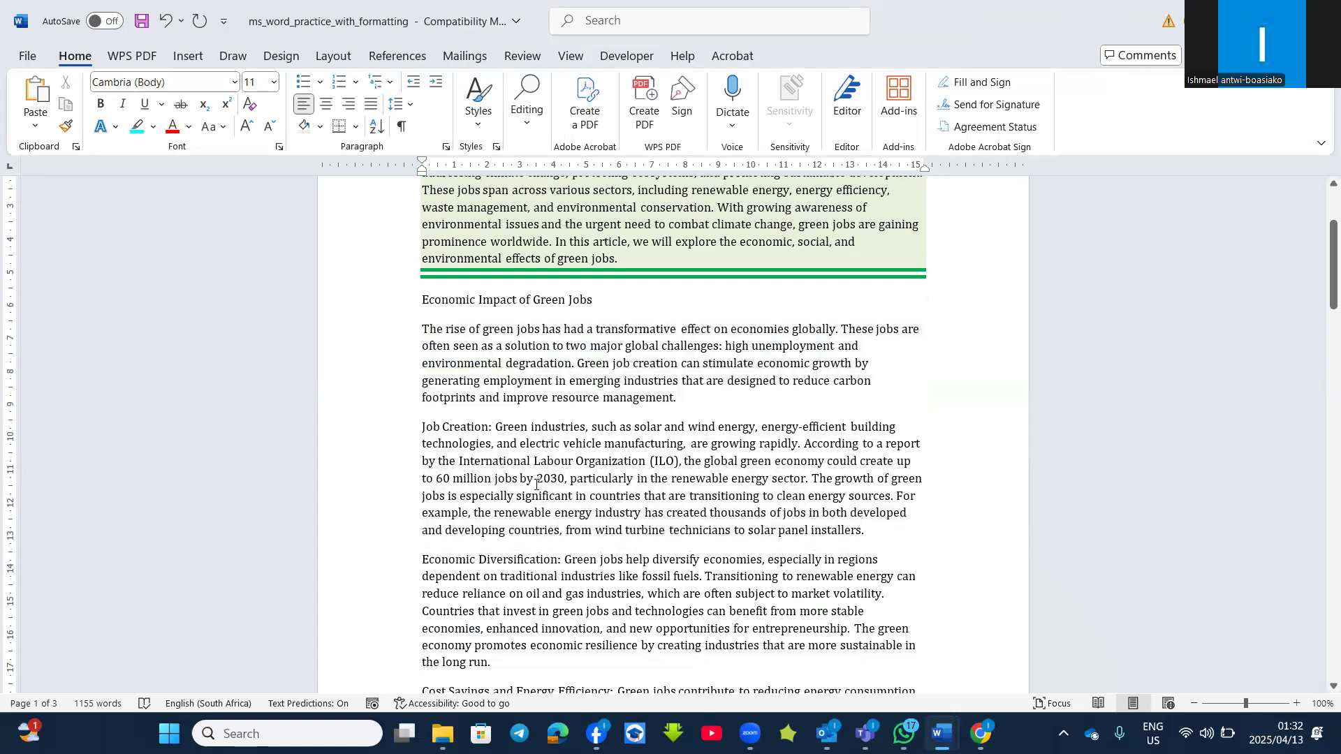
{"action": "scroll", "coordinate": [523, 456], "scroll_direction": "up", "scroll_amount": 1}
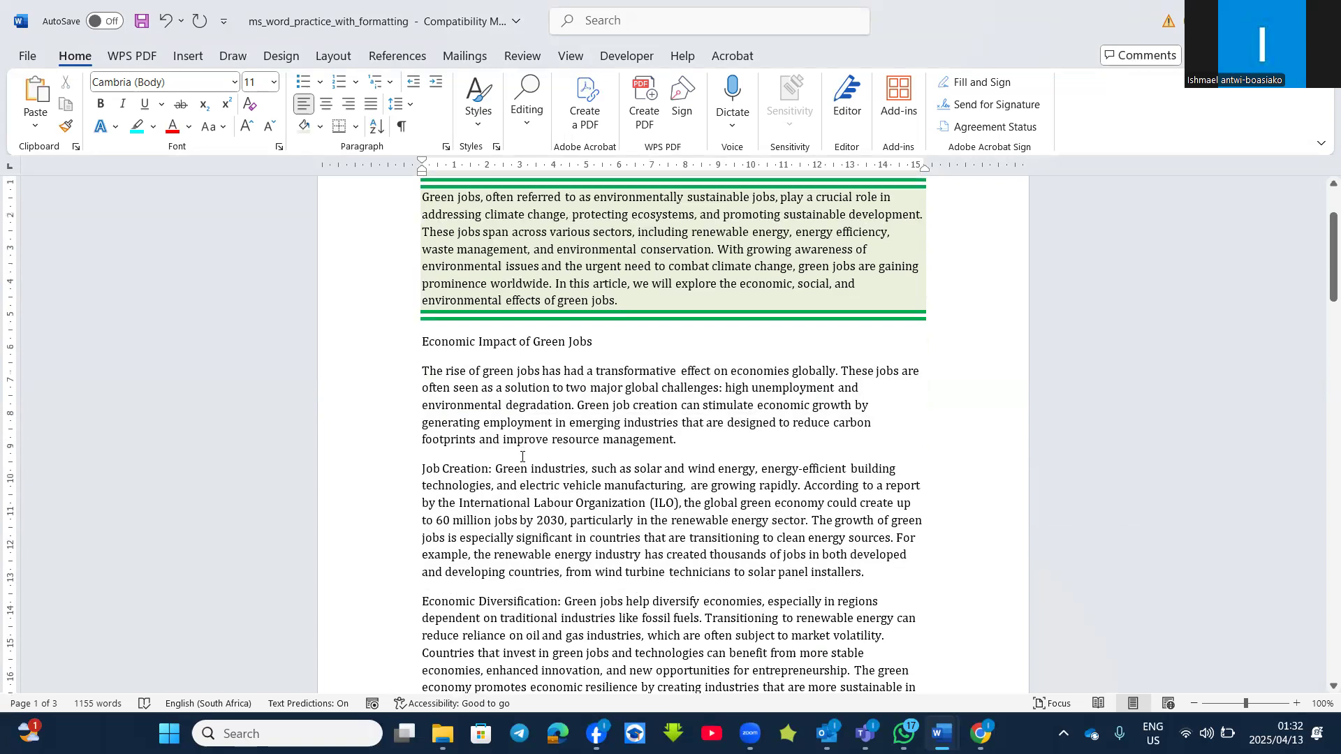
{"action": "left_click_drag", "start_coordinate": [418, 366], "coordinate": [876, 573]}
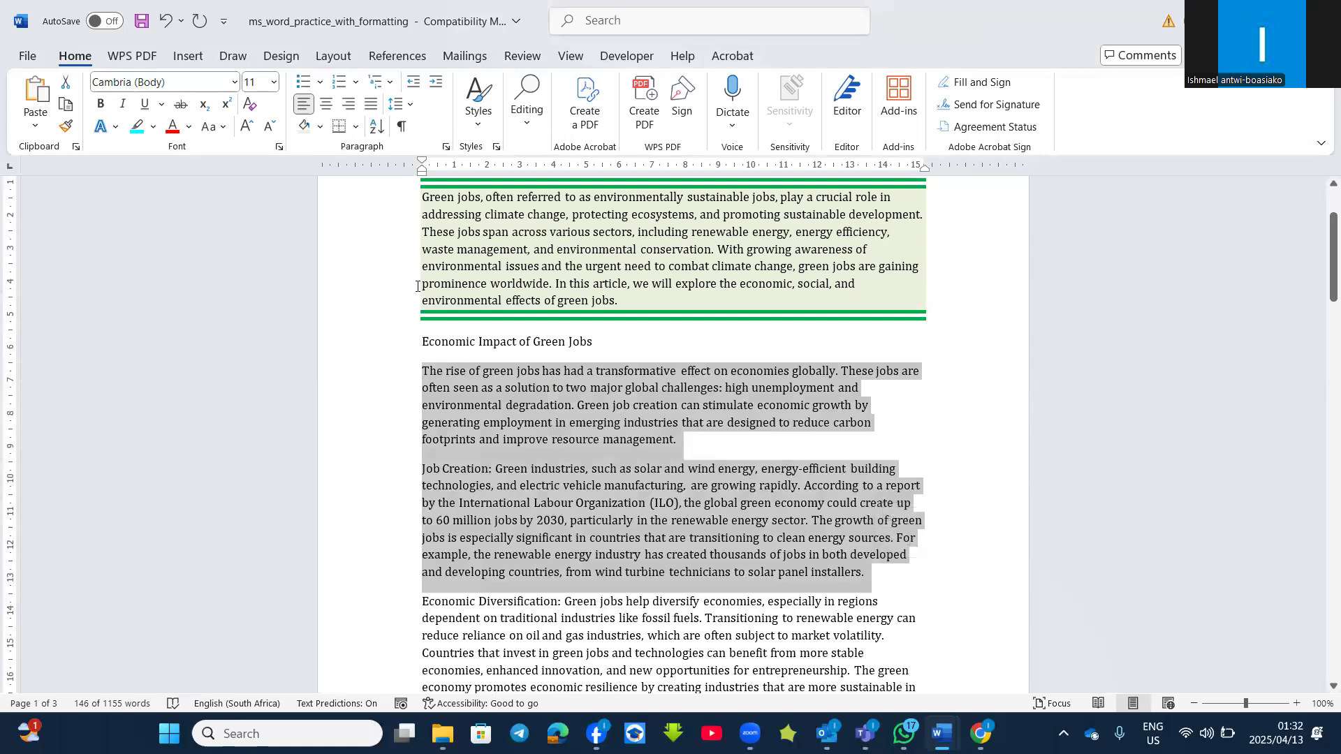
{"action": "left_click", "coordinate": [375, 129]}
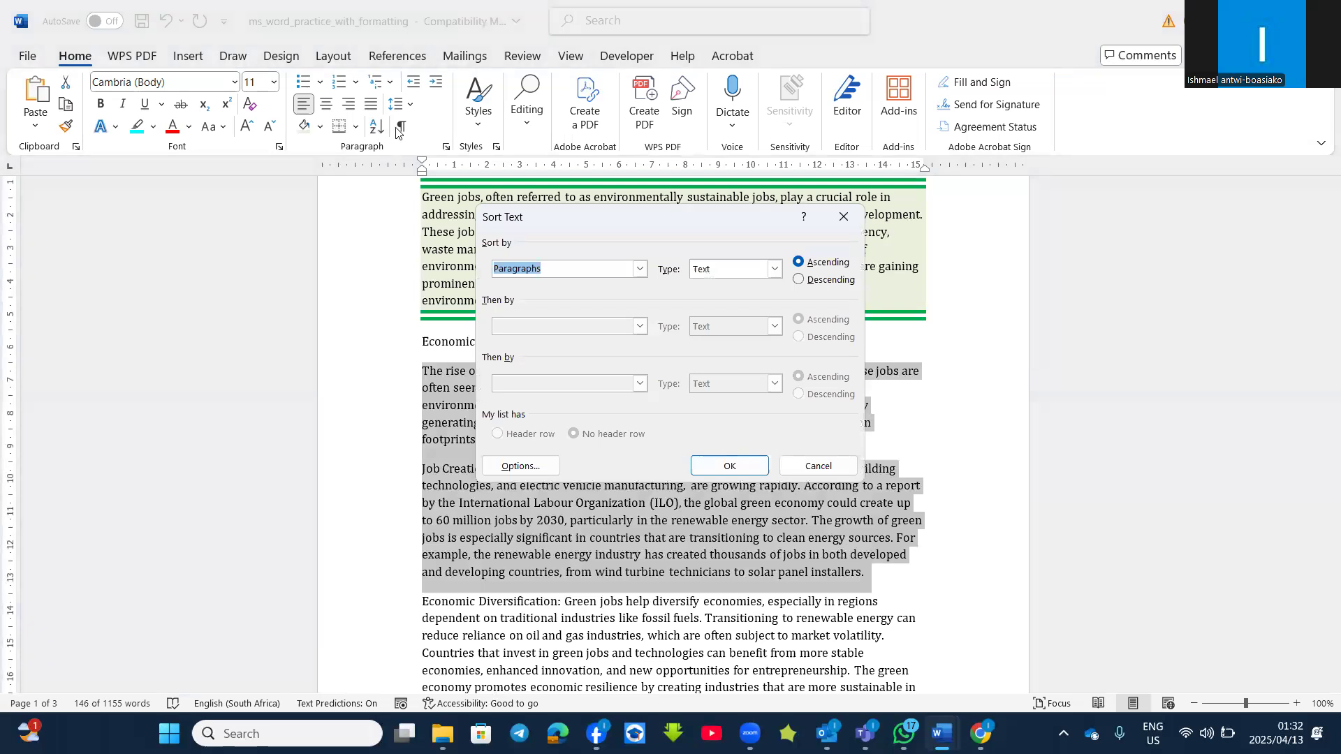
Sort the selected text by Paragraphs with type Text in ascending order, and clear the selection.
{"action": "left_click", "coordinate": [638, 273]}
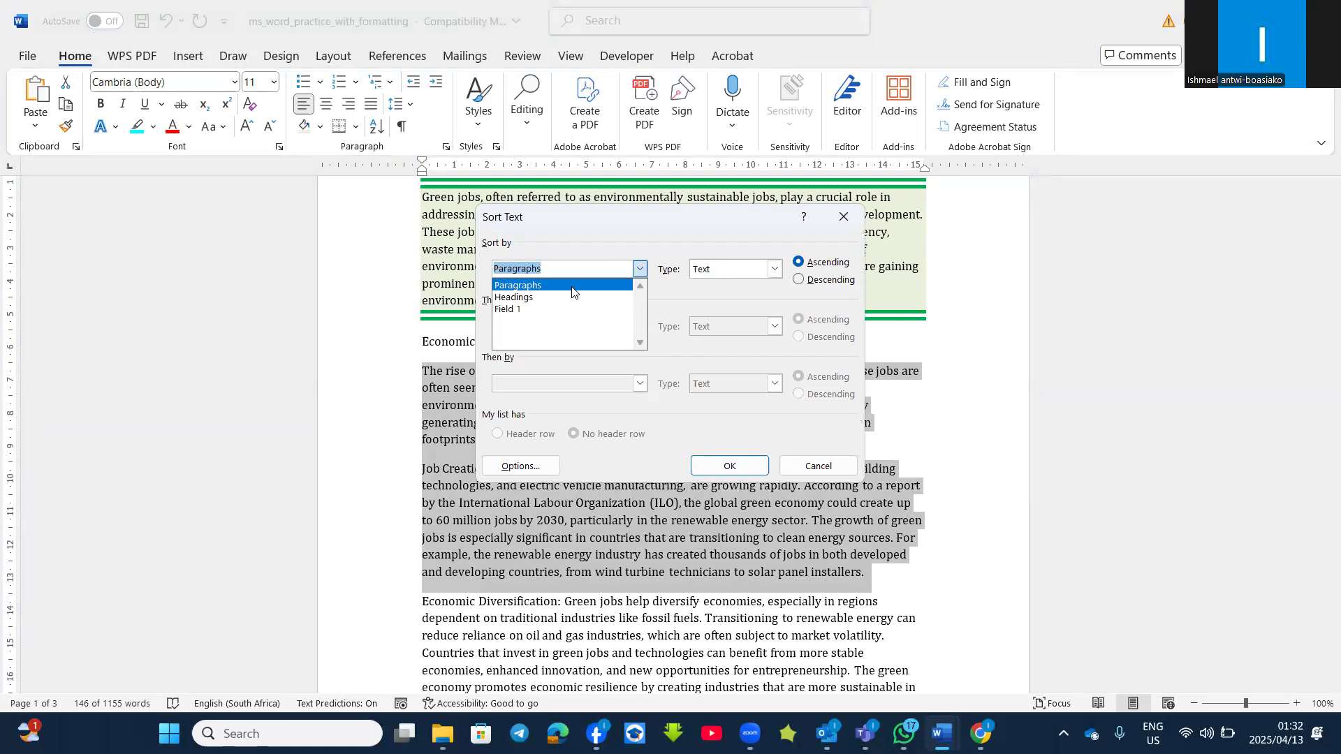
{"action": "left_click", "coordinate": [525, 300]}
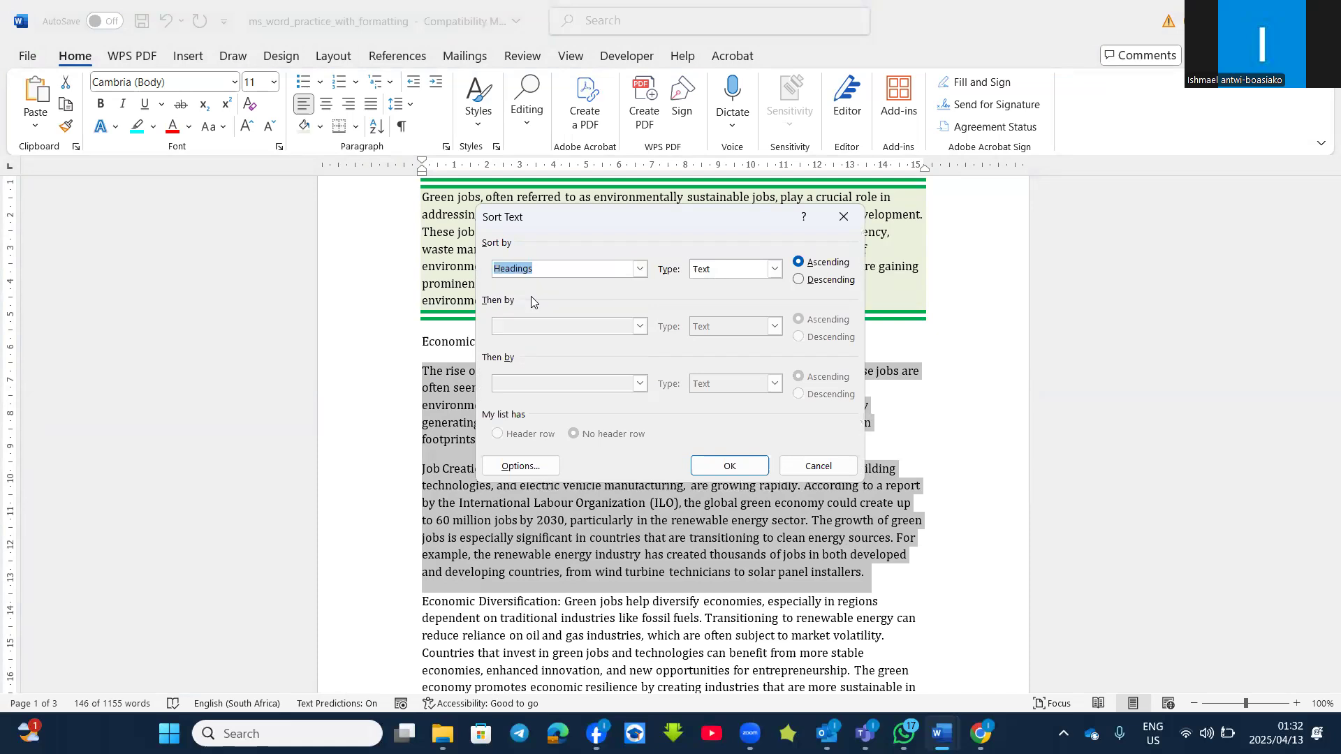
{"action": "left_click", "coordinate": [640, 269]}
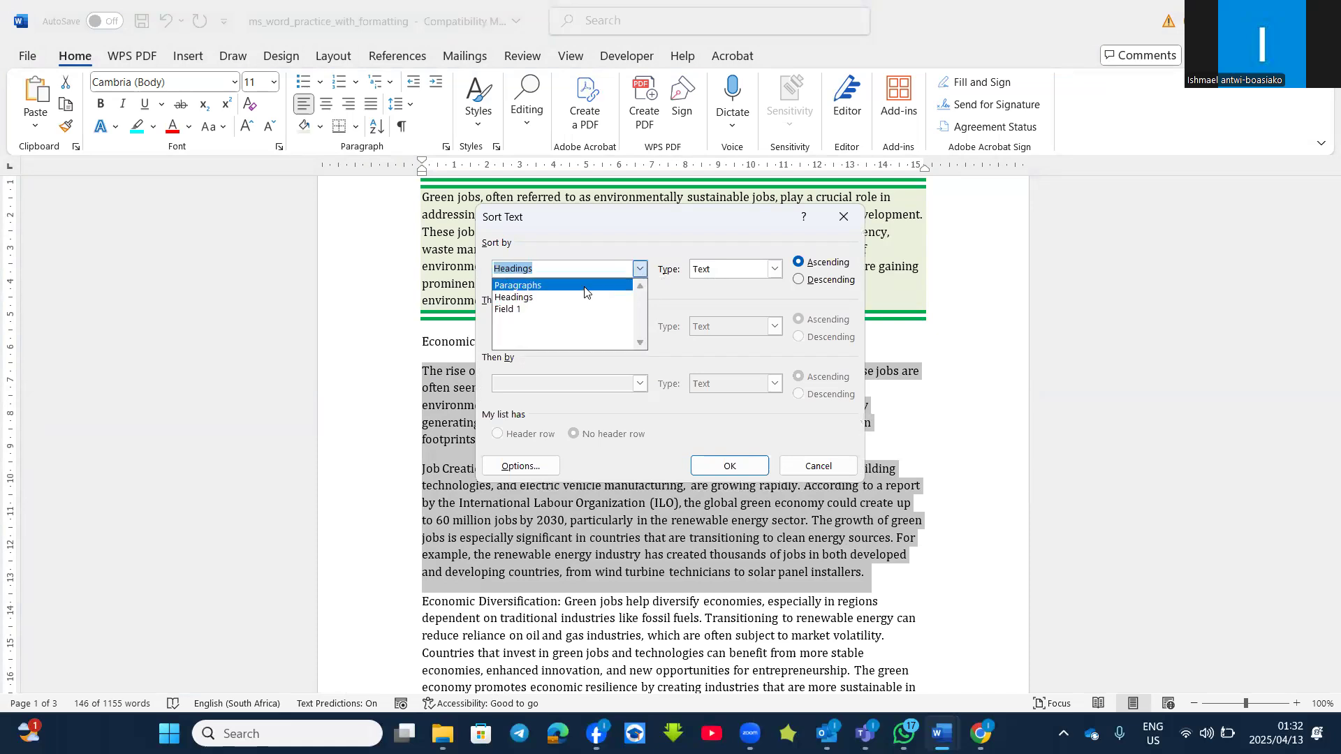
{"action": "left_click", "coordinate": [584, 287]}
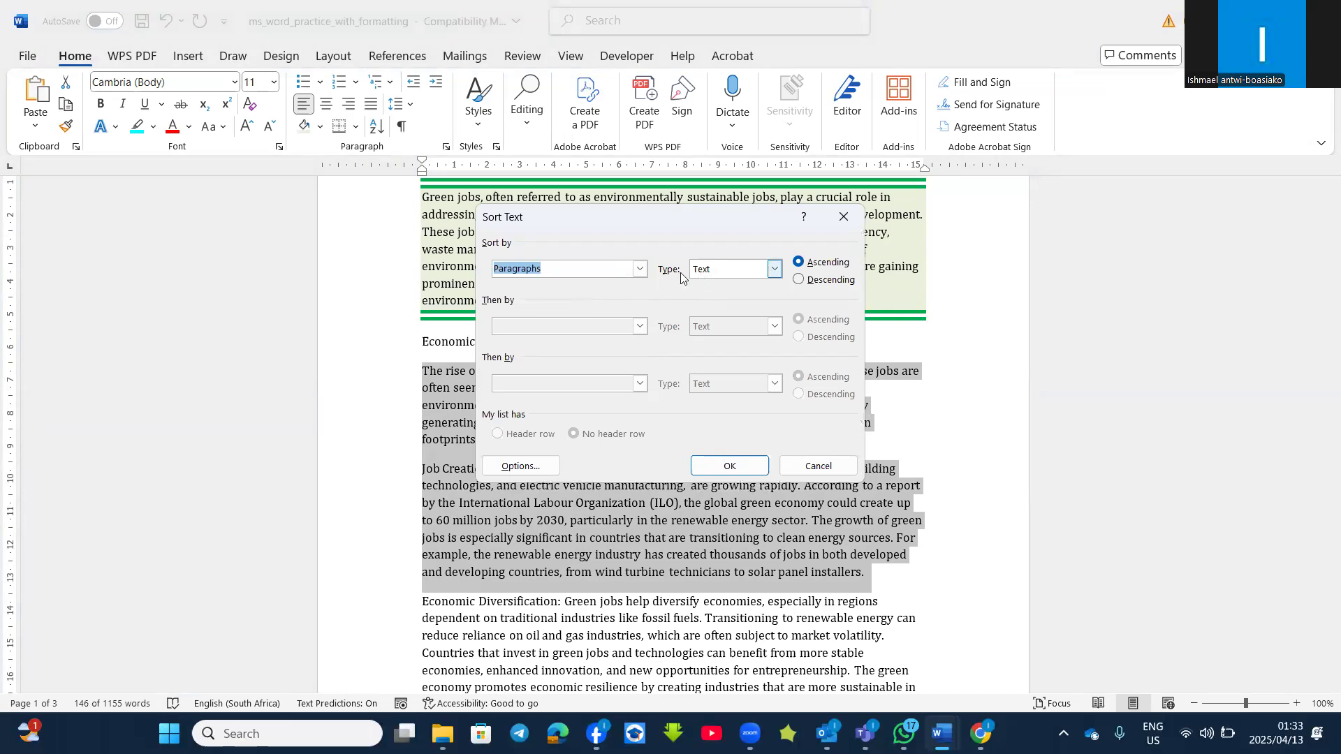
{"action": "left_click", "coordinate": [775, 270]}
{"action": "left_click", "coordinate": [778, 272]}
{"action": "left_click", "coordinate": [775, 270]}
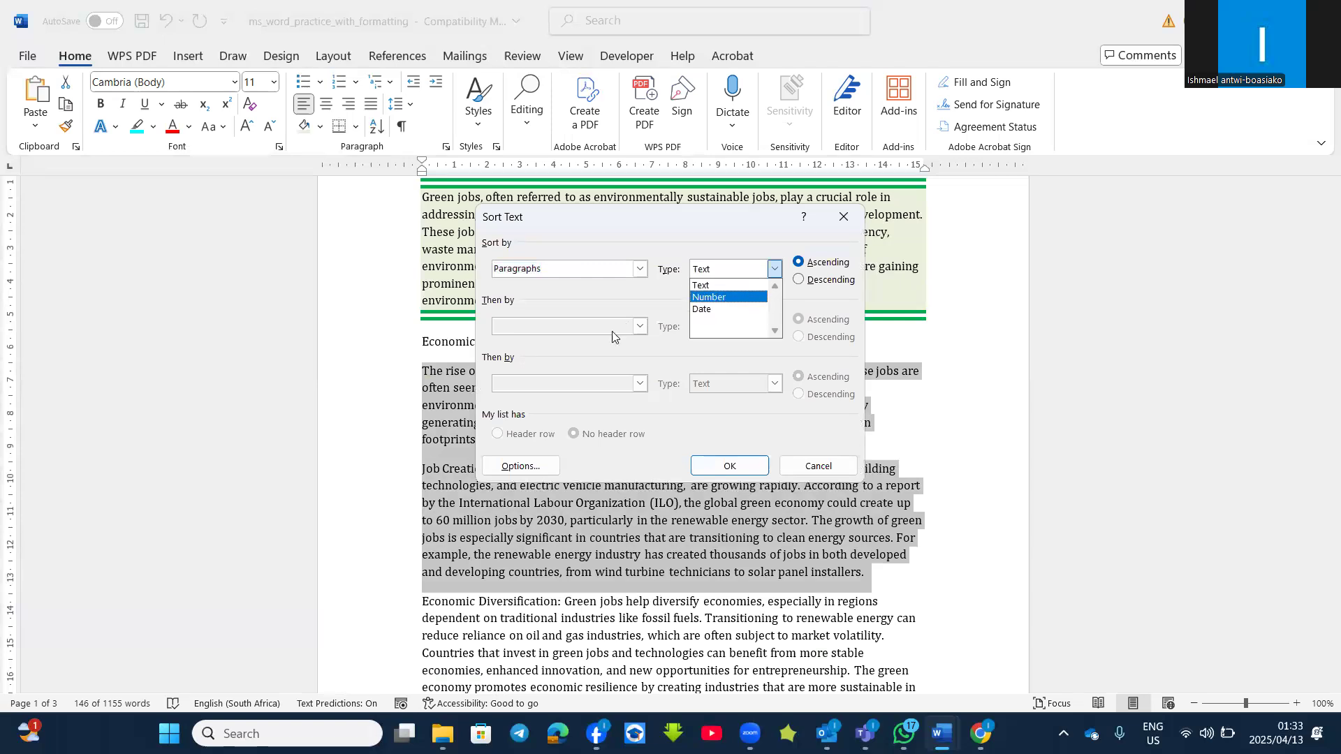
{"action": "left_click", "coordinate": [706, 287]}
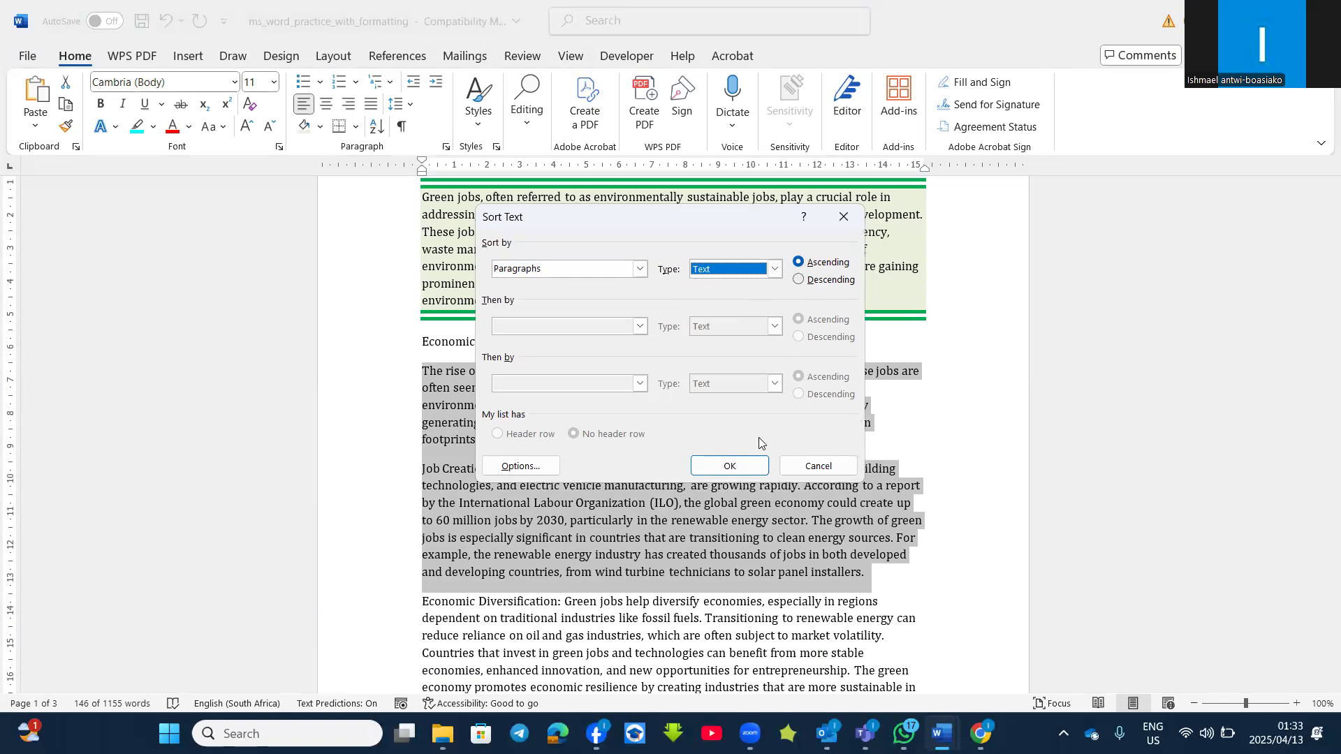
{"action": "left_click", "coordinate": [730, 466]}
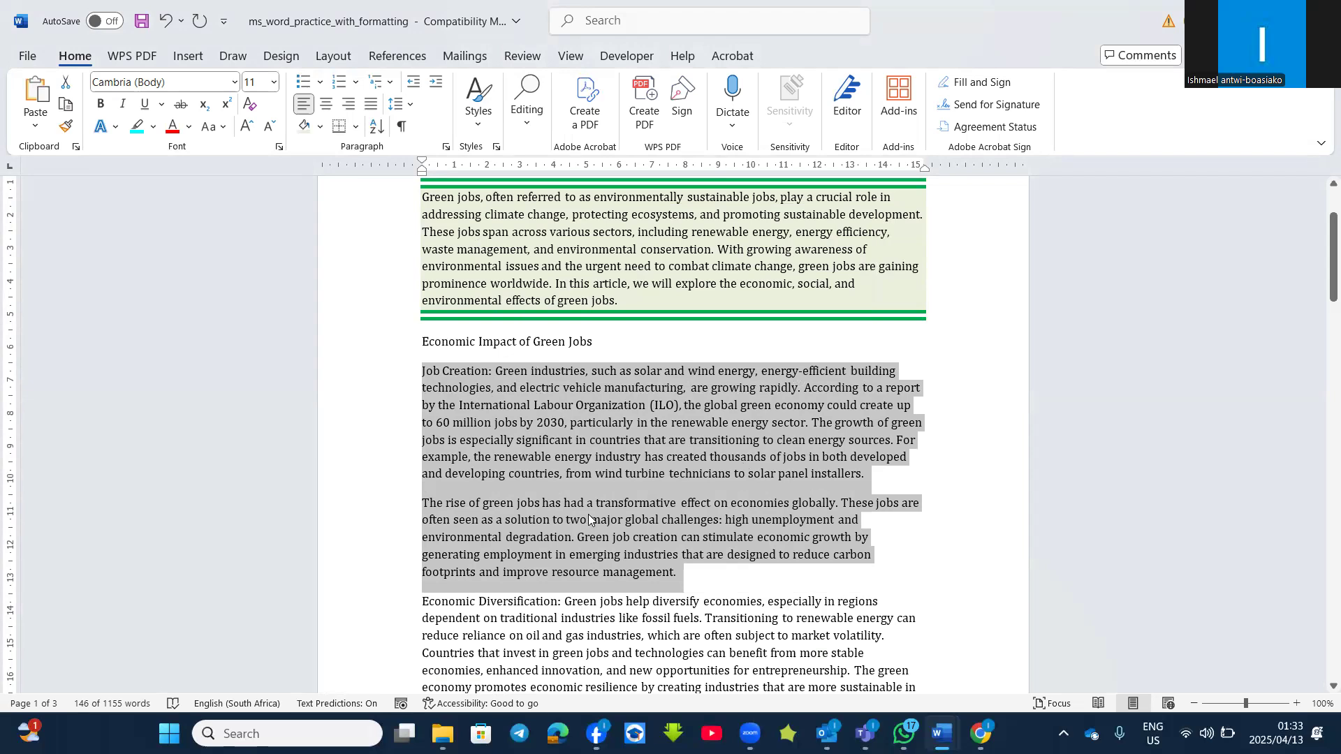
{"action": "left_click", "coordinate": [607, 427]}
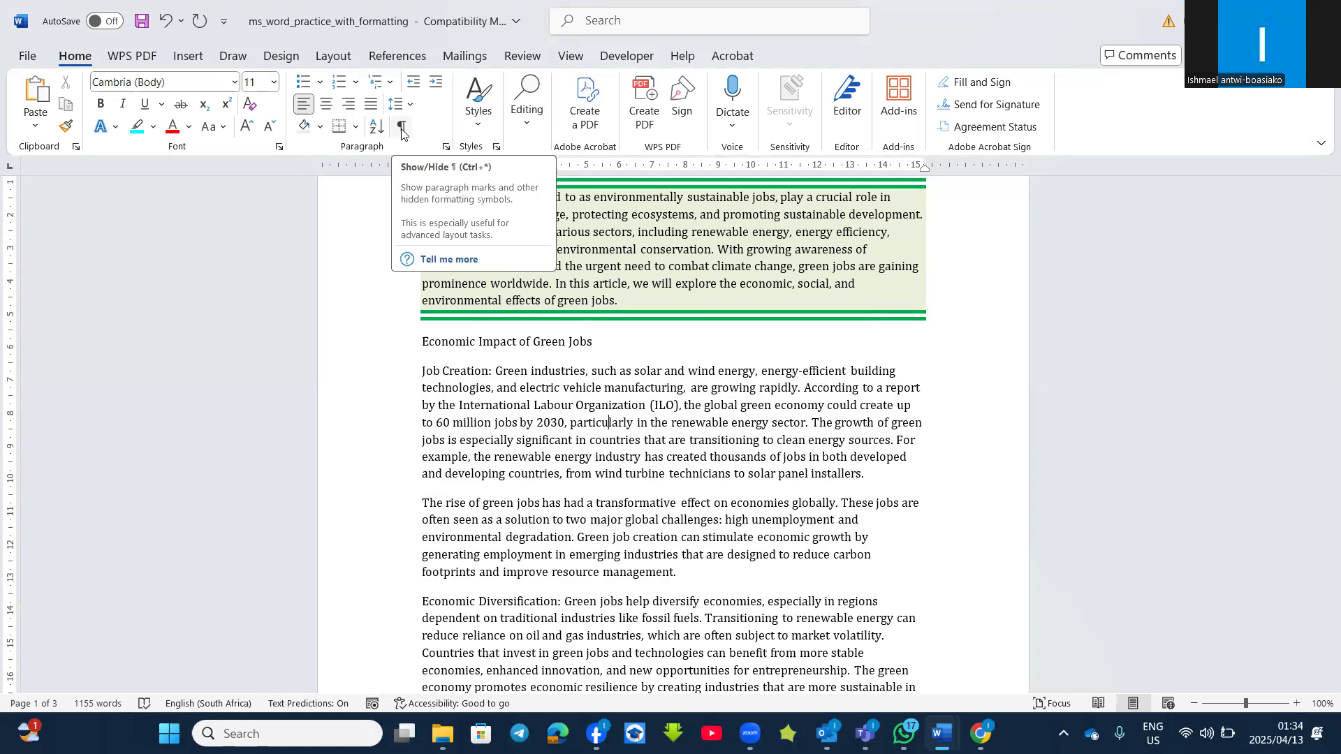
Show the paragraph marks and hidden formatting symbols, review them through the document, and hide them again.
{"action": "left_click", "coordinate": [402, 129]}
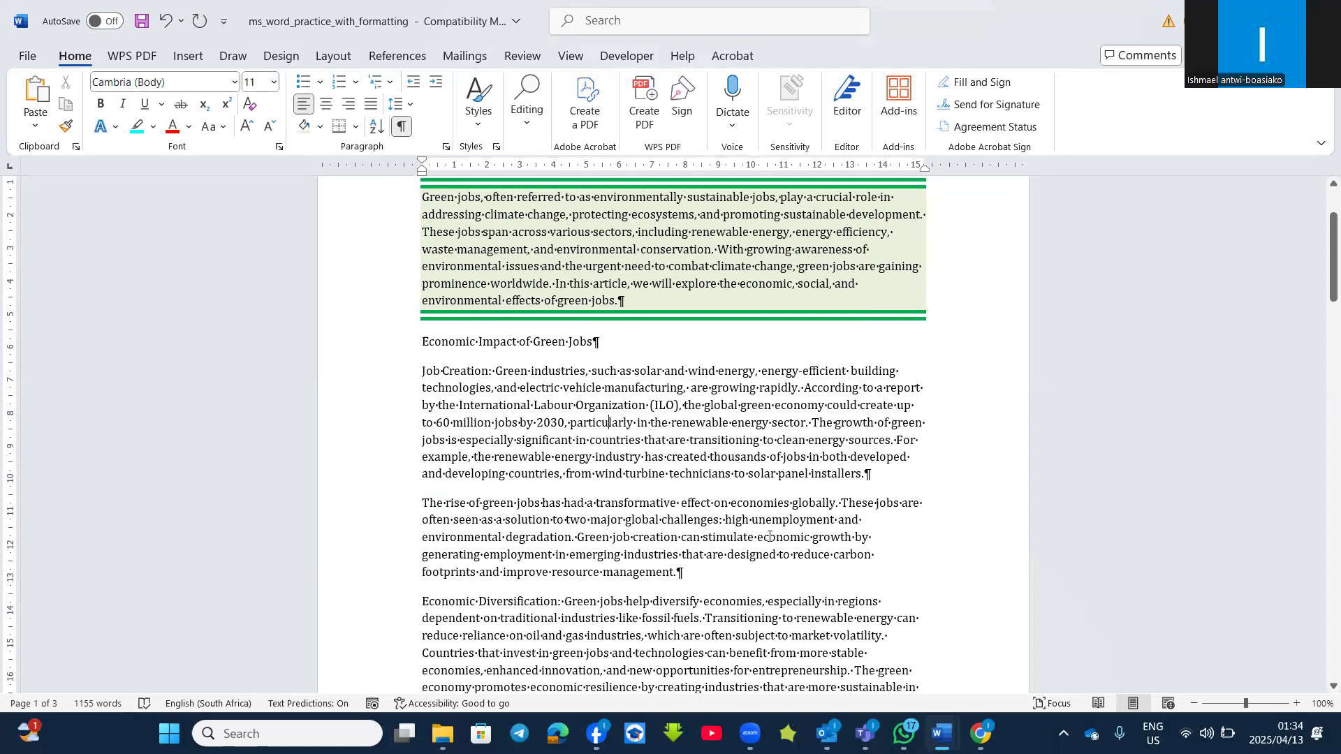
{"action": "scroll", "coordinate": [768, 533], "scroll_direction": "down", "scroll_amount": 3}
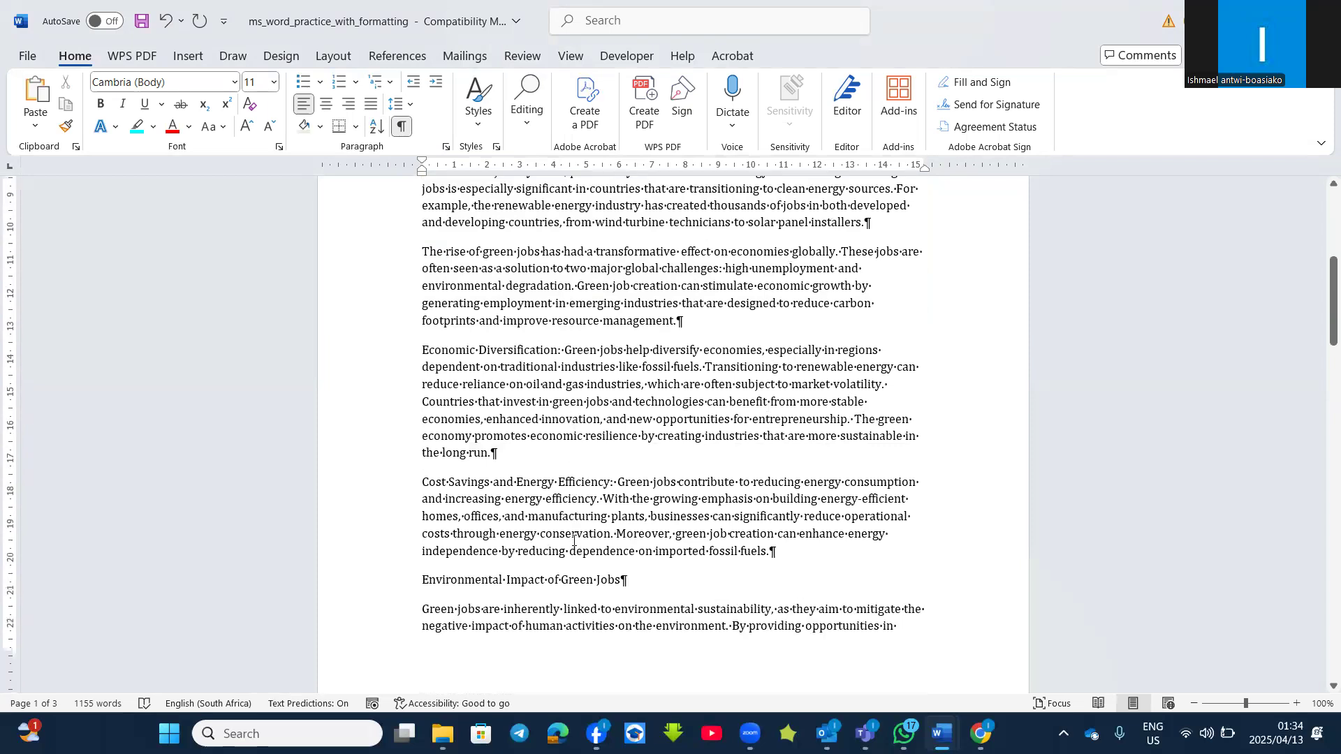
{"action": "scroll", "coordinate": [575, 541], "scroll_direction": "down", "scroll_amount": 10}
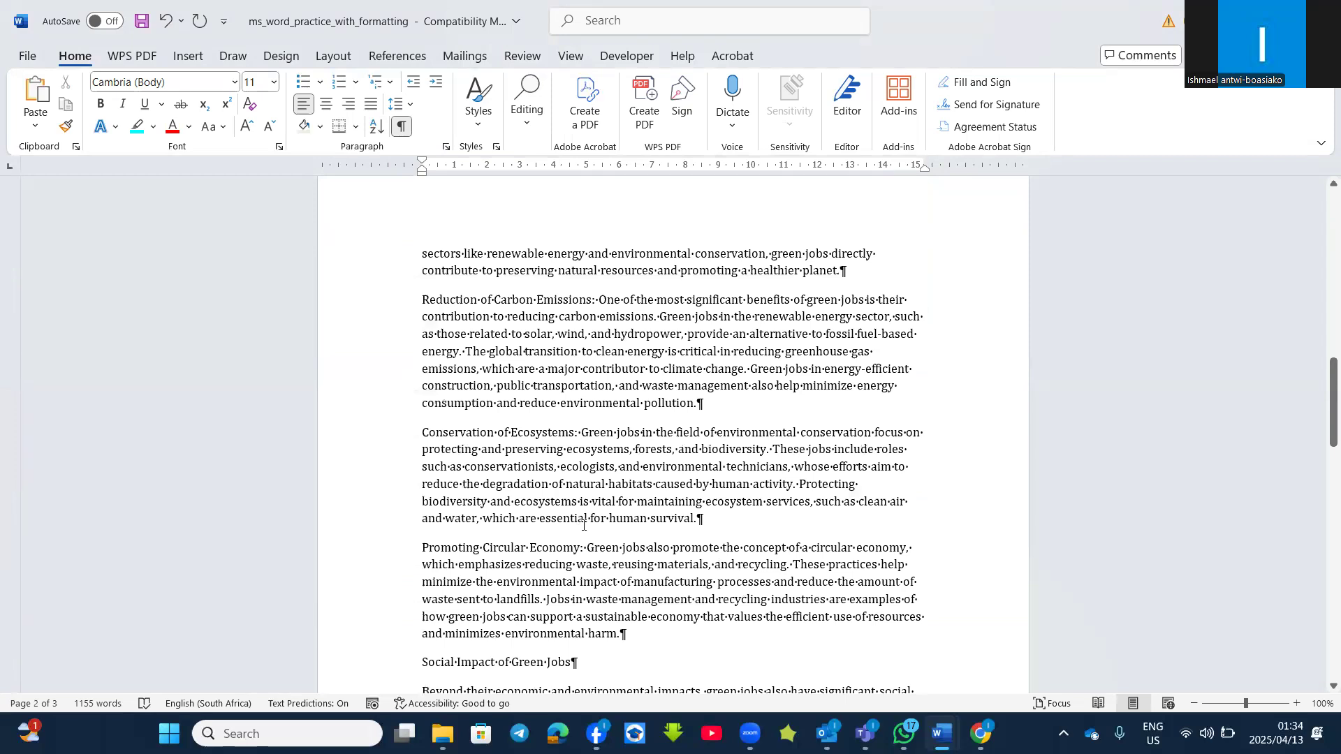
{"action": "scroll", "coordinate": [586, 525], "scroll_direction": "up", "scroll_amount": 15}
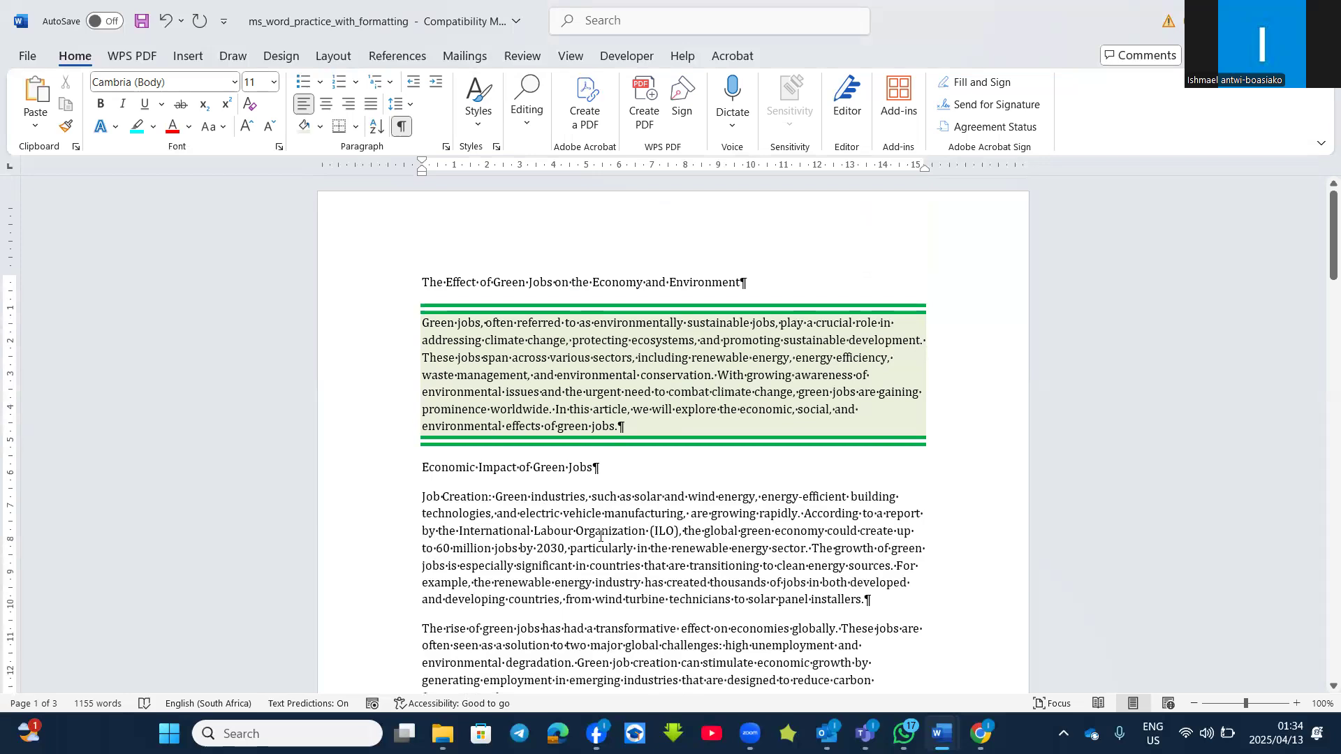
{"action": "left_click", "coordinate": [400, 130]}
Justify the Job Creation paragraph.
{"action": "left_click_drag", "start_coordinate": [429, 501], "coordinate": [880, 603]}
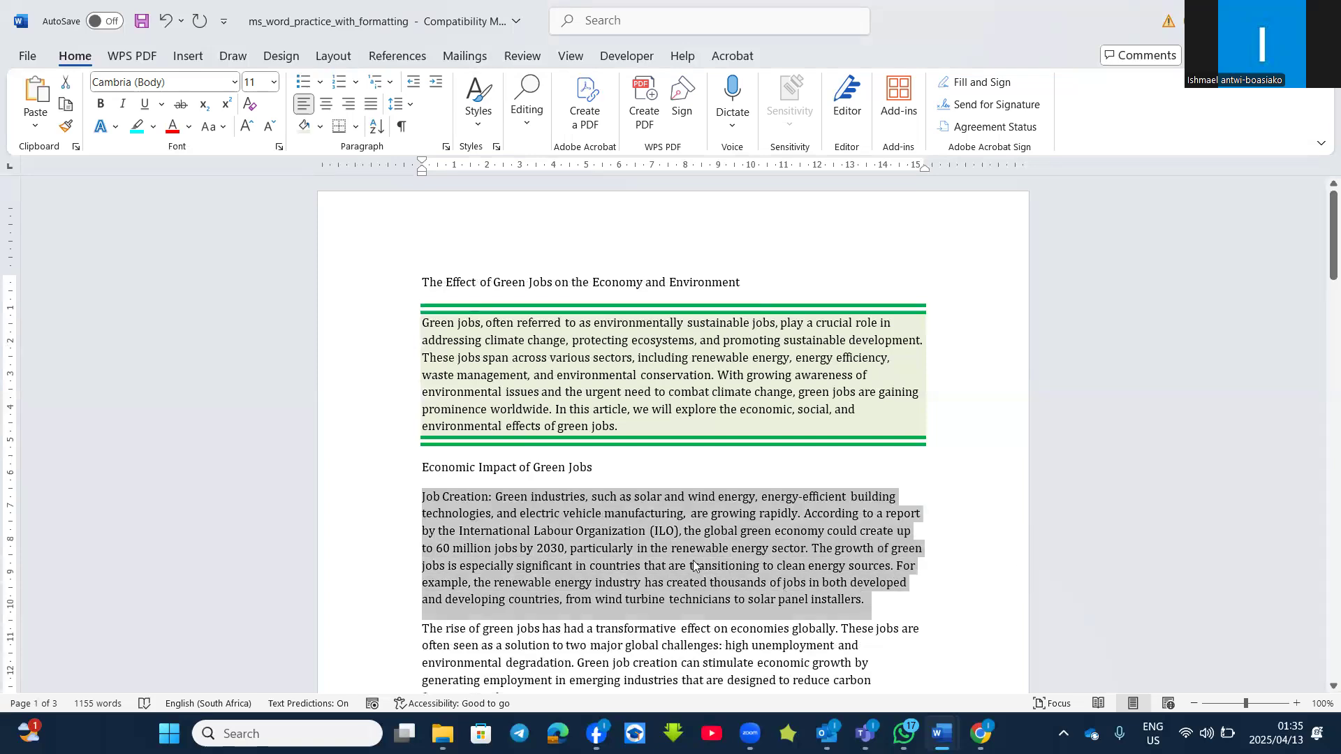
{"action": "left_click", "coordinate": [618, 534]}
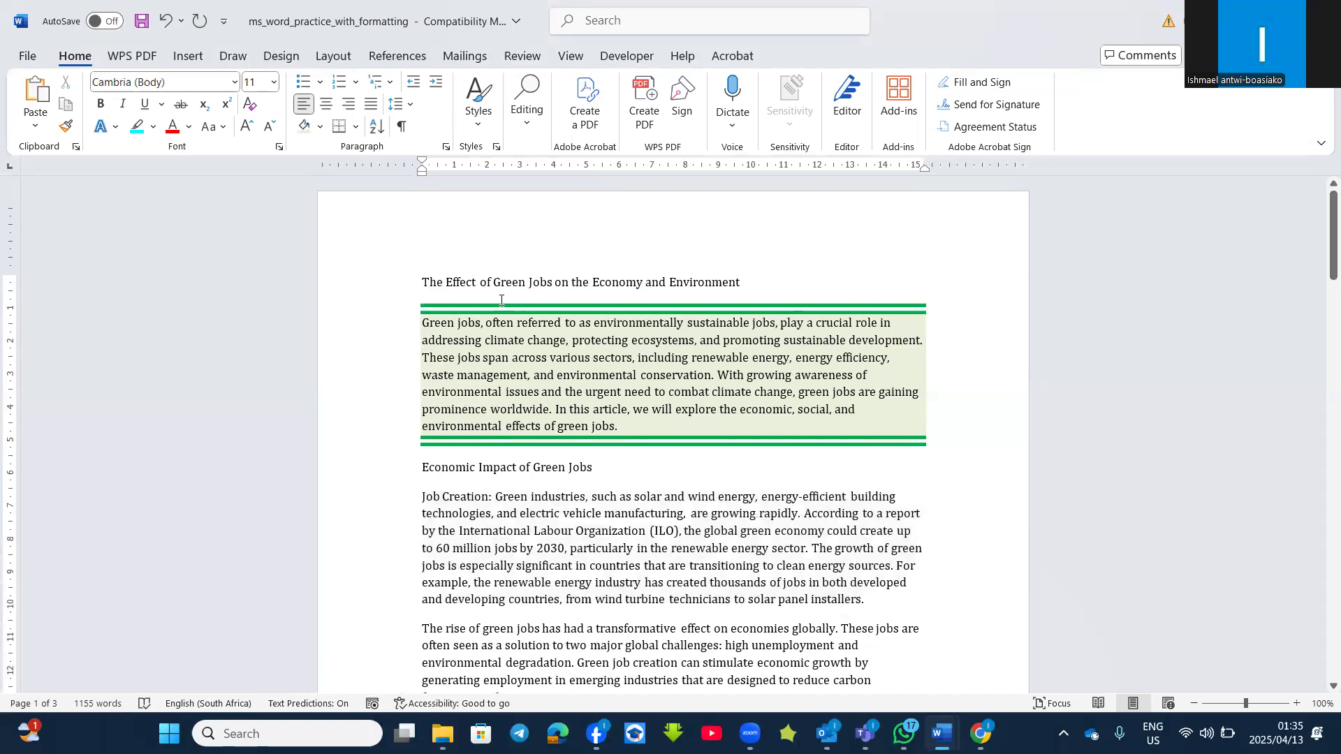
{"action": "left_click", "coordinate": [370, 106]}
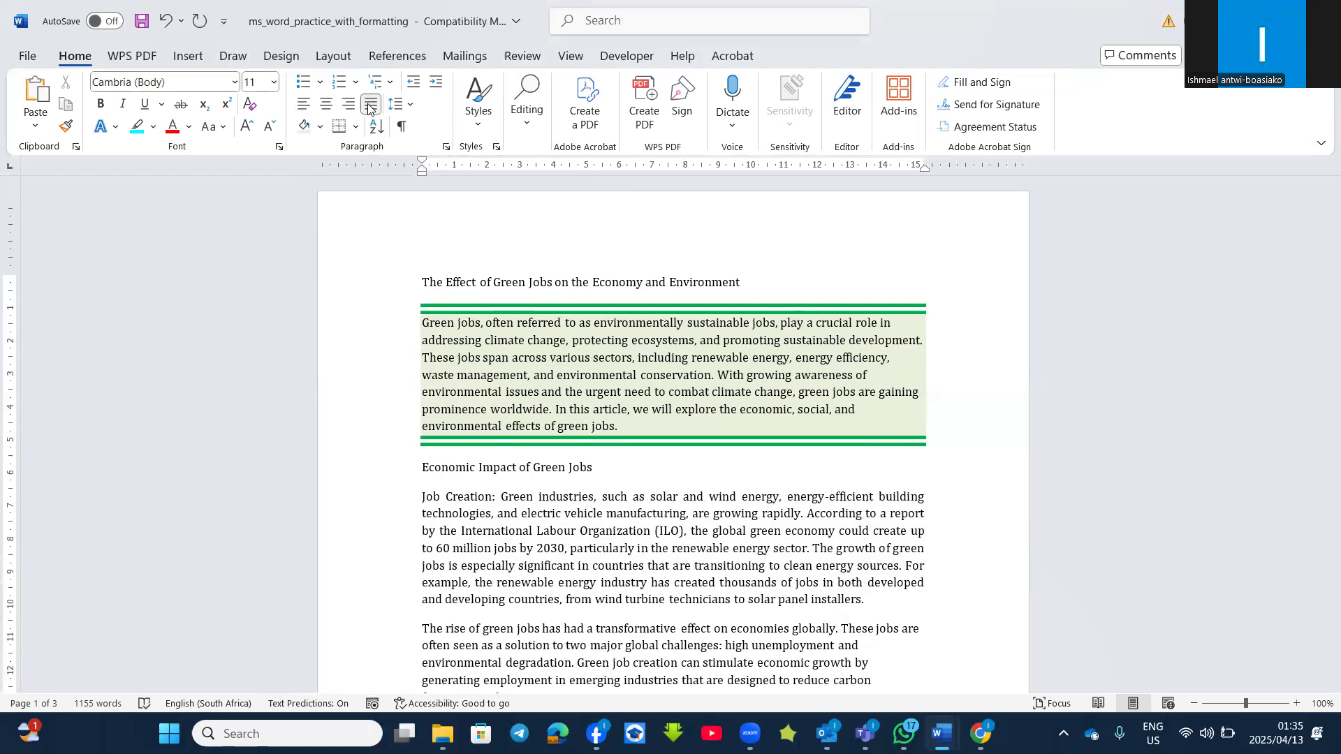
Centre the paragraph beginning "The rise of green jobs".
{"action": "scroll", "coordinate": [599, 445], "scroll_direction": "down", "scroll_amount": 3}
{"action": "left_click", "coordinate": [599, 451]}
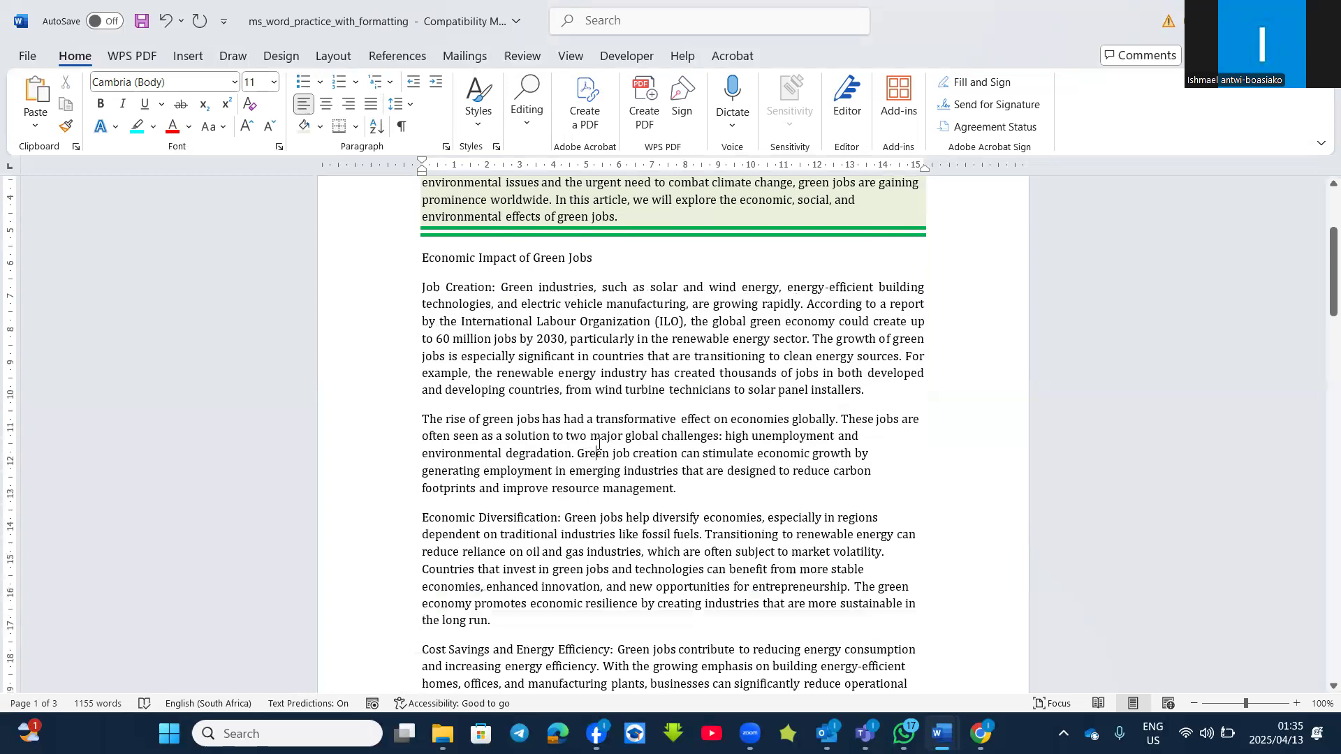
{"action": "left_click", "coordinate": [326, 105]}
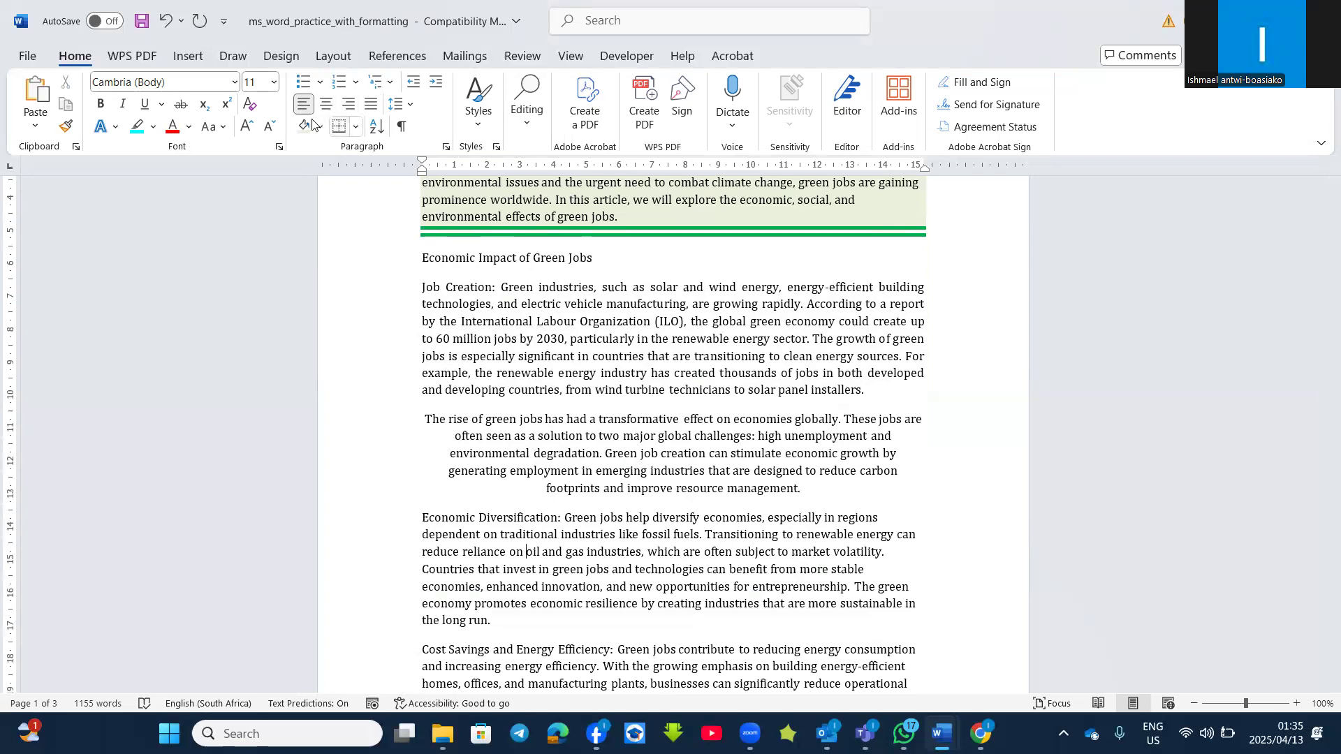
Try justified alignment on the Economic Diversification paragraph and return it to left alignment.
{"action": "key", "text": "ctrl+j"}
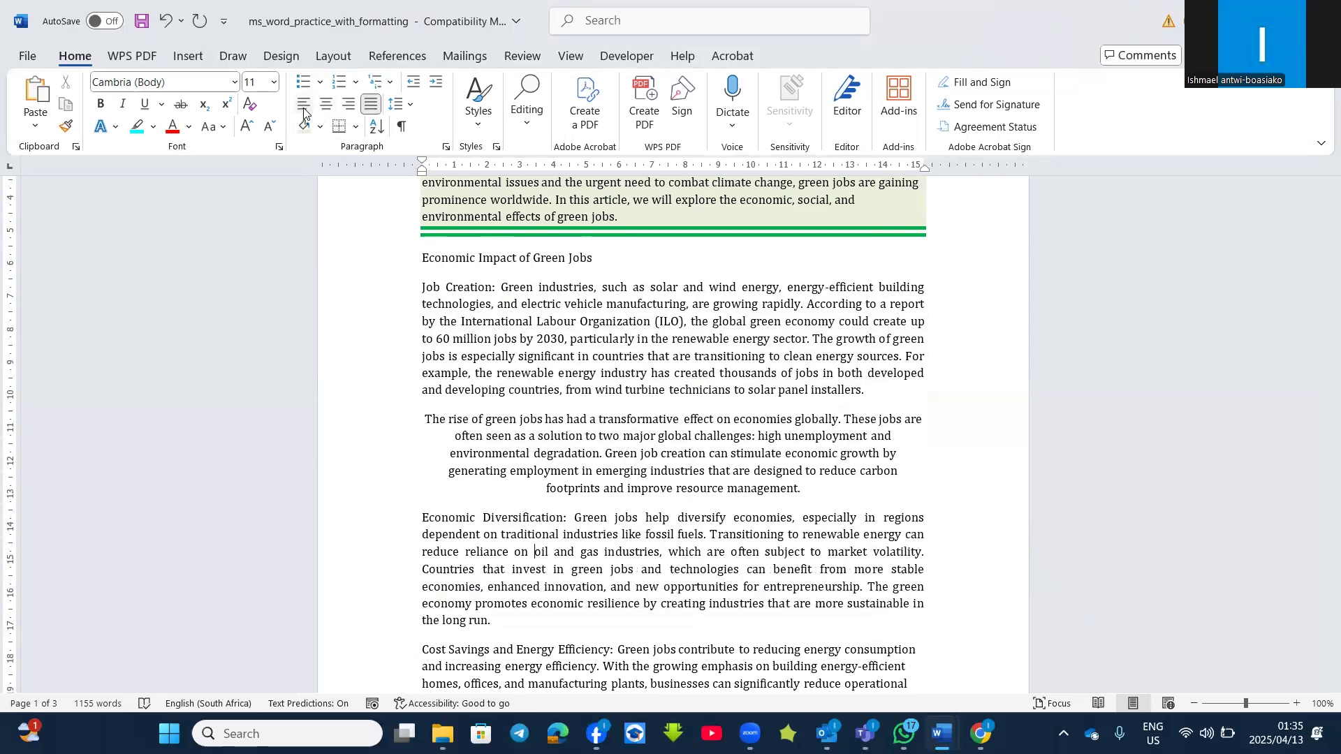
{"action": "left_click", "coordinate": [305, 114]}
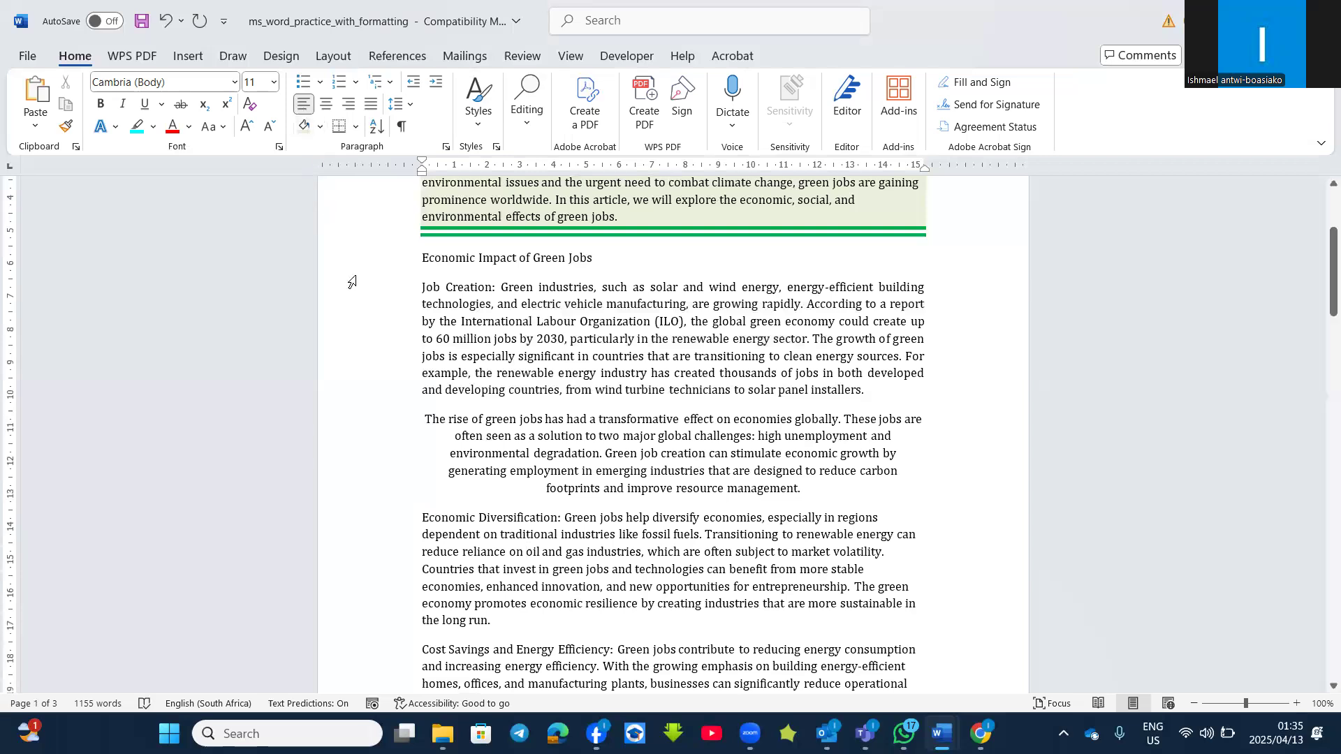
Place the cursor in the Job Creation paragraph and open its line spacing options.
{"action": "scroll", "coordinate": [600, 531], "scroll_direction": "down", "scroll_amount": 3}
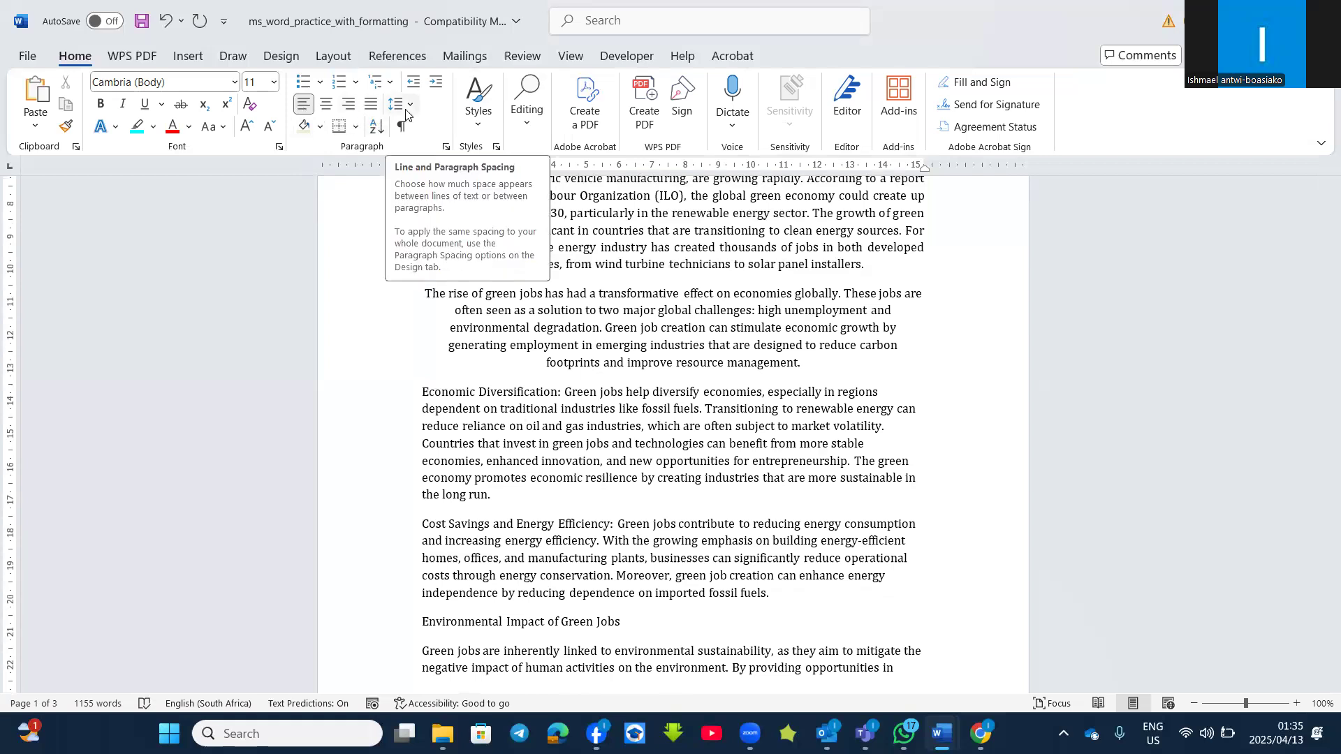
{"action": "scroll", "coordinate": [595, 472], "scroll_direction": "up", "scroll_amount": 2}
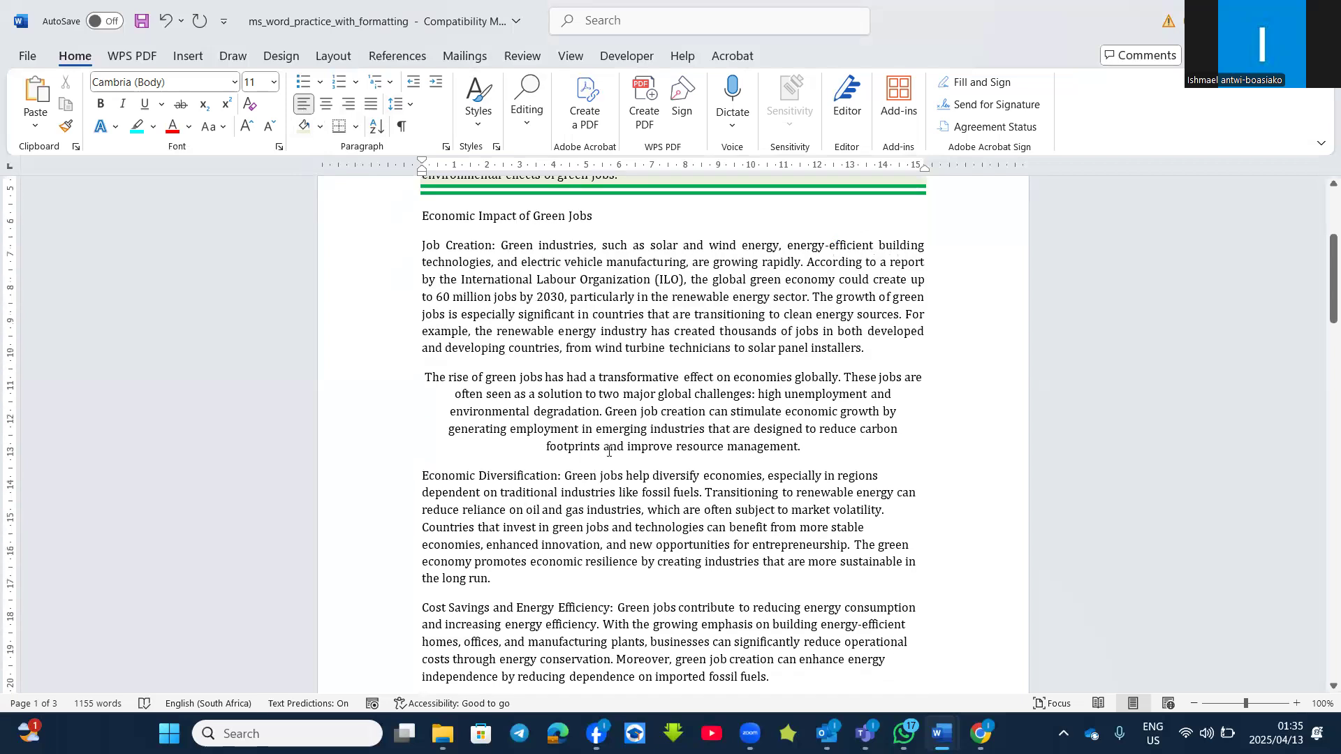
{"action": "left_click", "coordinate": [619, 314]}
{"action": "left_click_drag", "start_coordinate": [864, 347], "coordinate": [674, 331]}
{"action": "left_click", "coordinate": [554, 279]}
{"action": "left_click", "coordinate": [413, 106]}
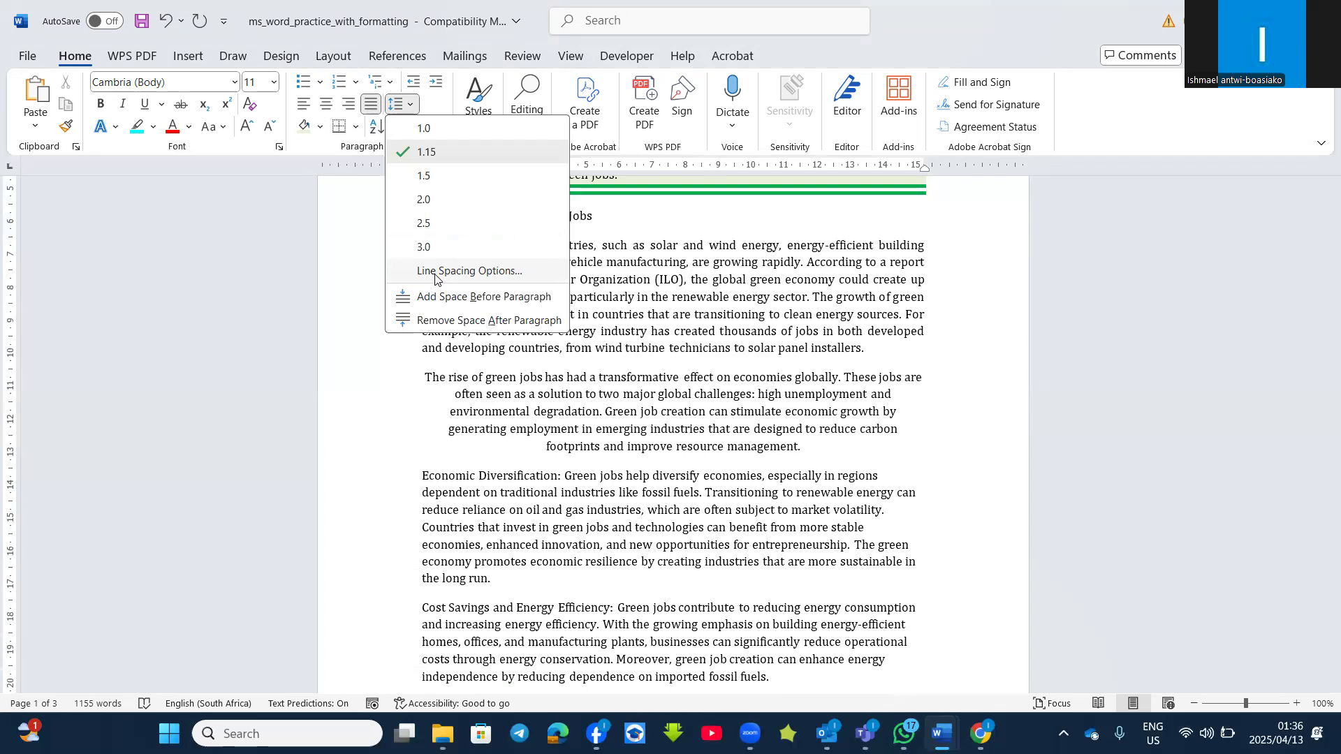
{"action": "left_click", "coordinate": [435, 273]}
{"action": "left_click_drag", "start_coordinate": [609, 110], "coordinate": [615, 138]}
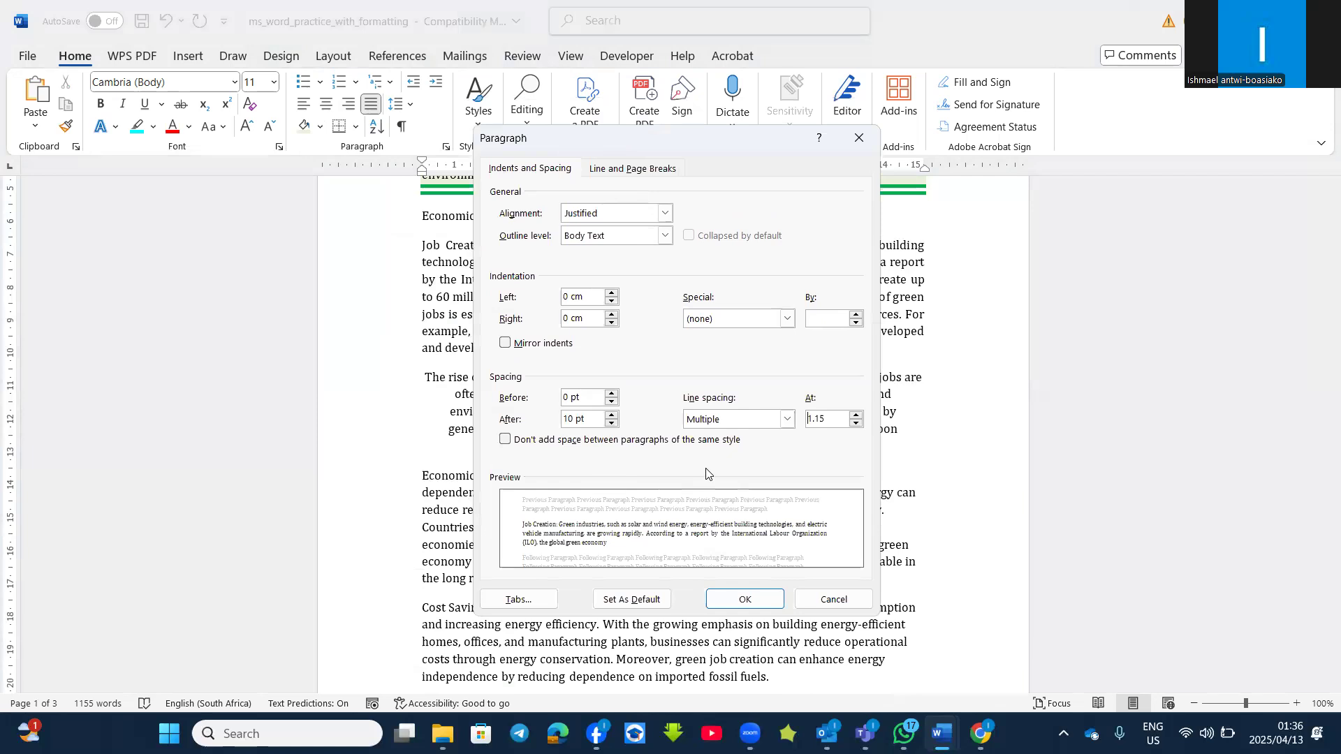
Set the paragraph's line spacing to Exactly at 9 pt.
{"action": "left_click", "coordinate": [788, 422]}
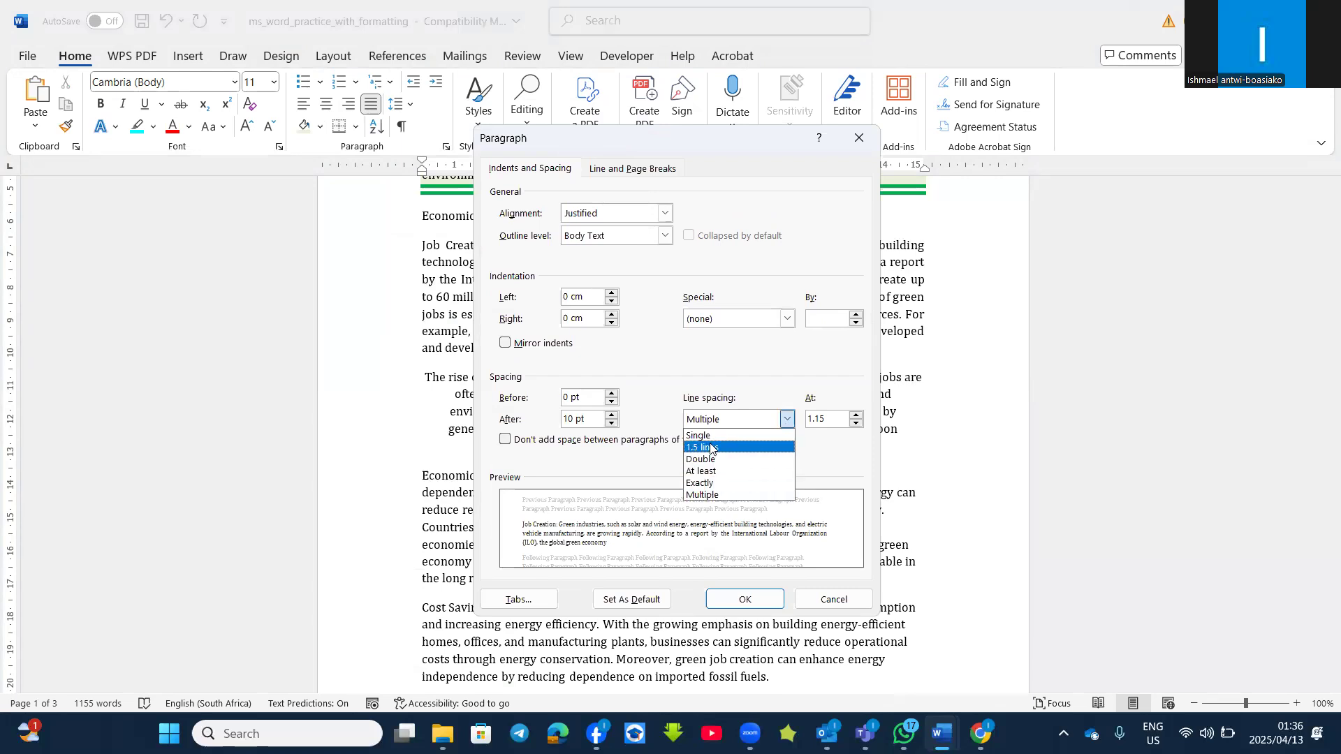
{"action": "left_click", "coordinate": [705, 482]}
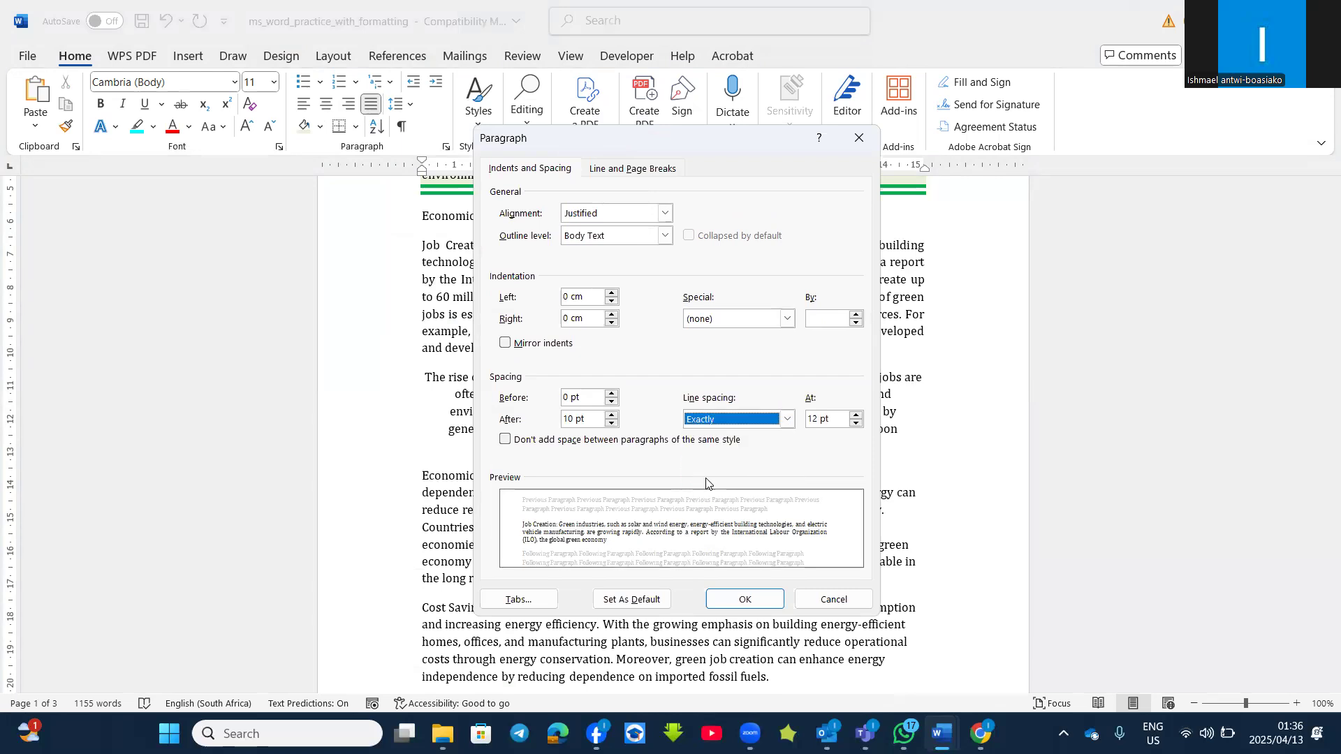
{"action": "left_click", "coordinate": [855, 424]}
{"action": "left_click", "coordinate": [856, 424]}
{"action": "left_click", "coordinate": [854, 426]}
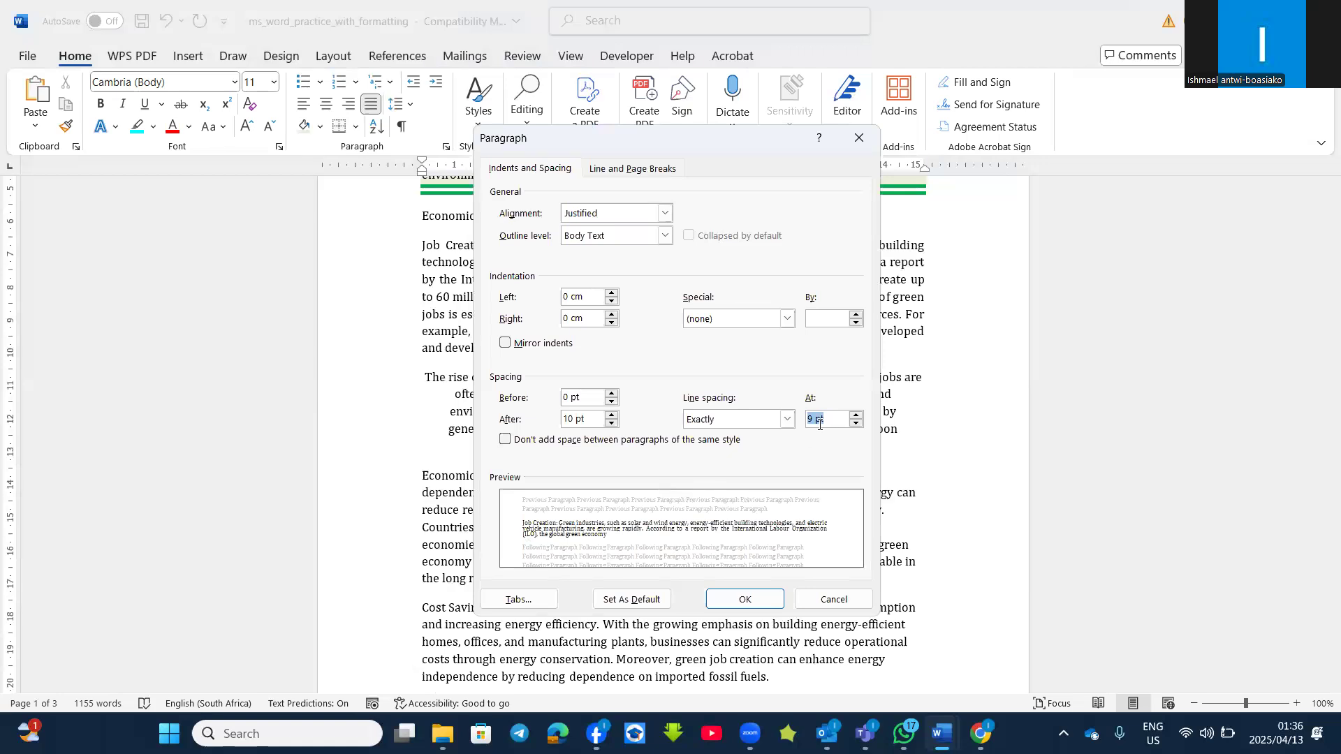
Change the Job Creation paragraph's line spacing to At least, adjust its minimum point value, and apply the settings.
{"action": "left_click", "coordinate": [787, 419]}
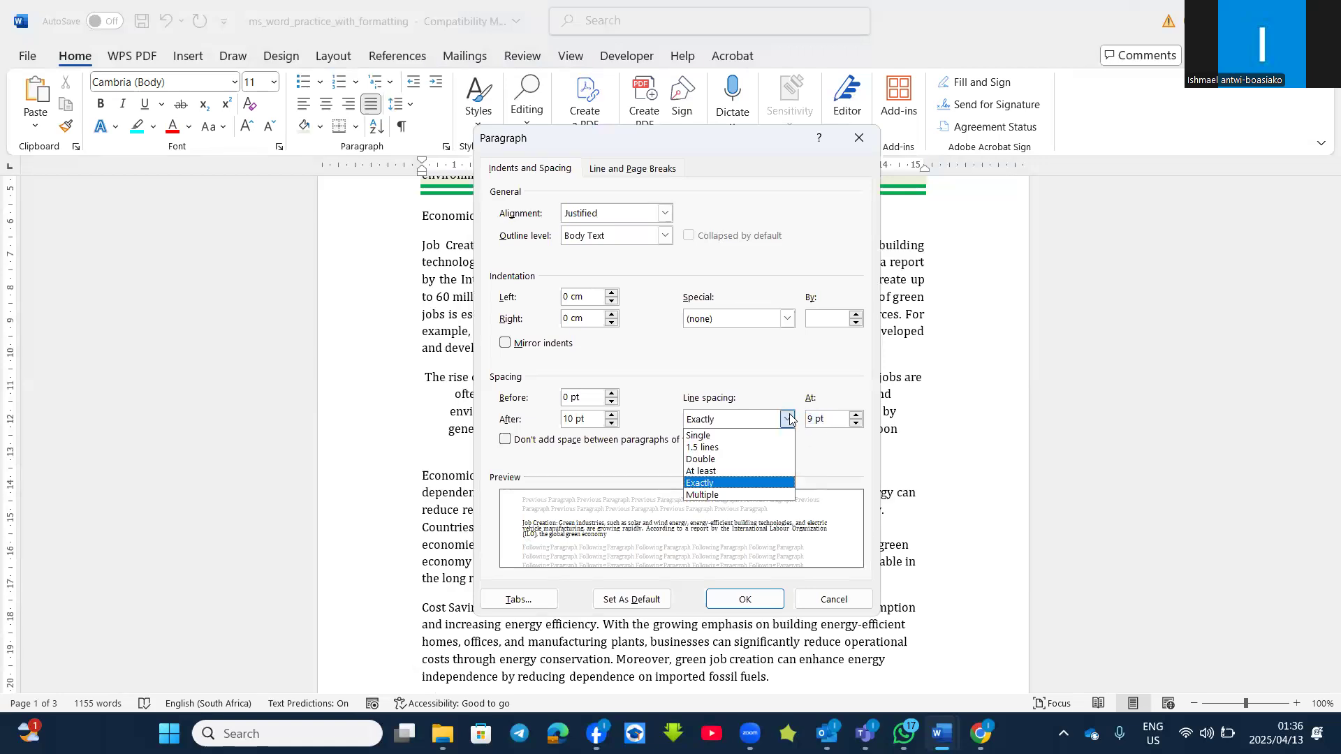
{"action": "left_click", "coordinate": [707, 471]}
{"action": "key", "text": "Tab"}
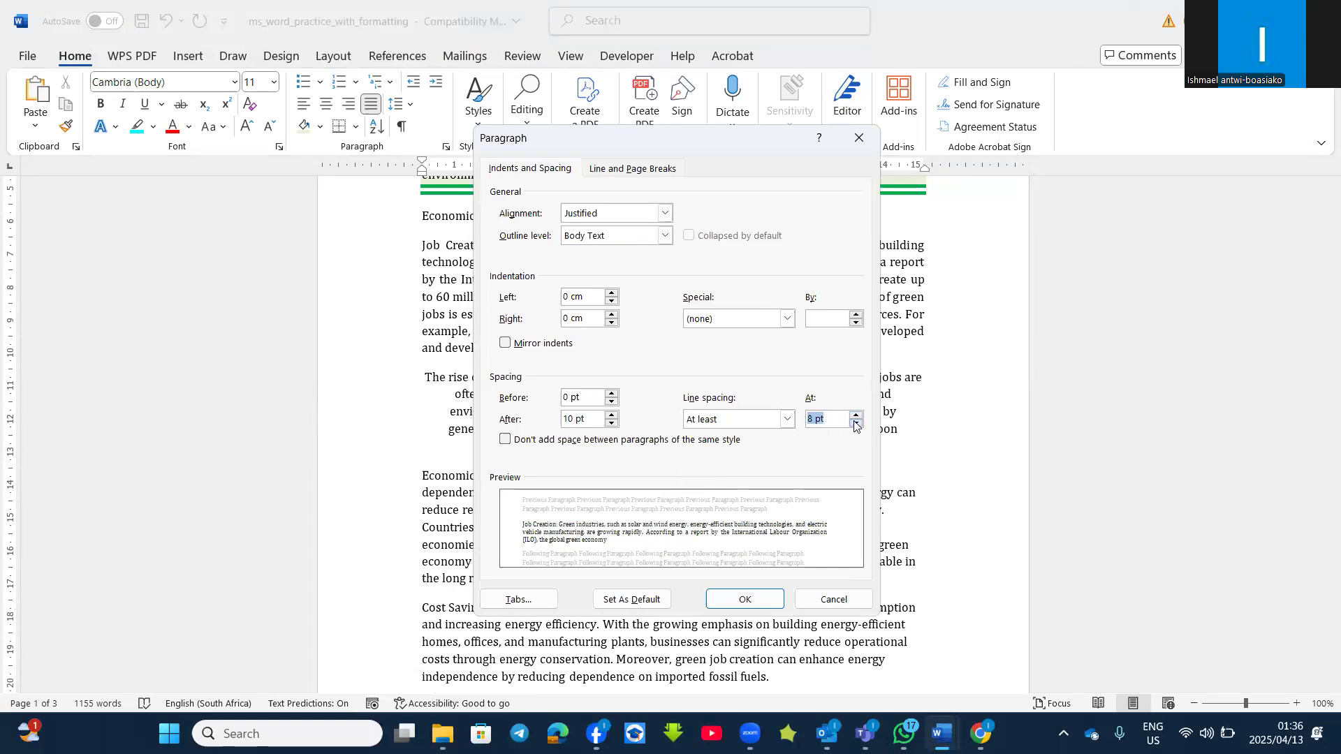
{"action": "double_click", "coordinate": [854, 415]}
{"action": "left_click", "coordinate": [746, 597]}
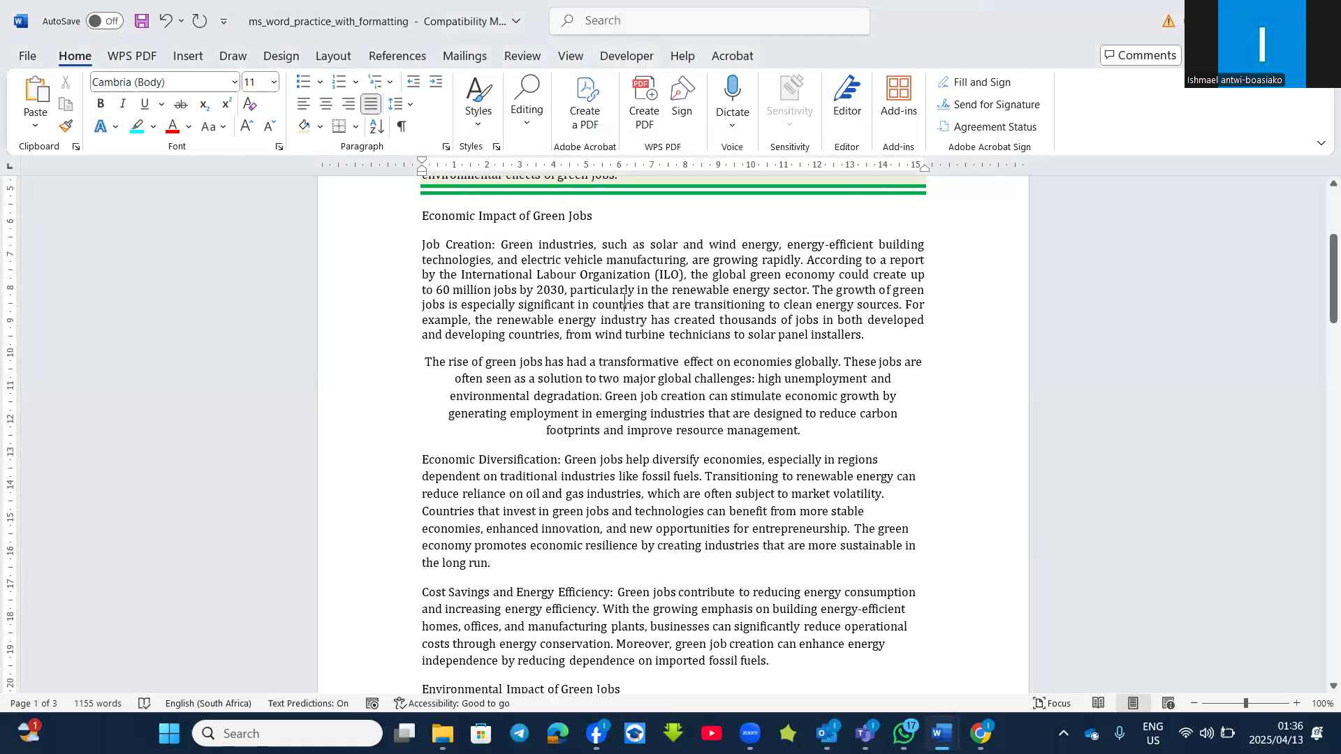
Search the commands for "spaci", open the Job Creation paragraph's line spacing options, and close them without changes.
{"action": "left_click", "coordinate": [410, 110]}
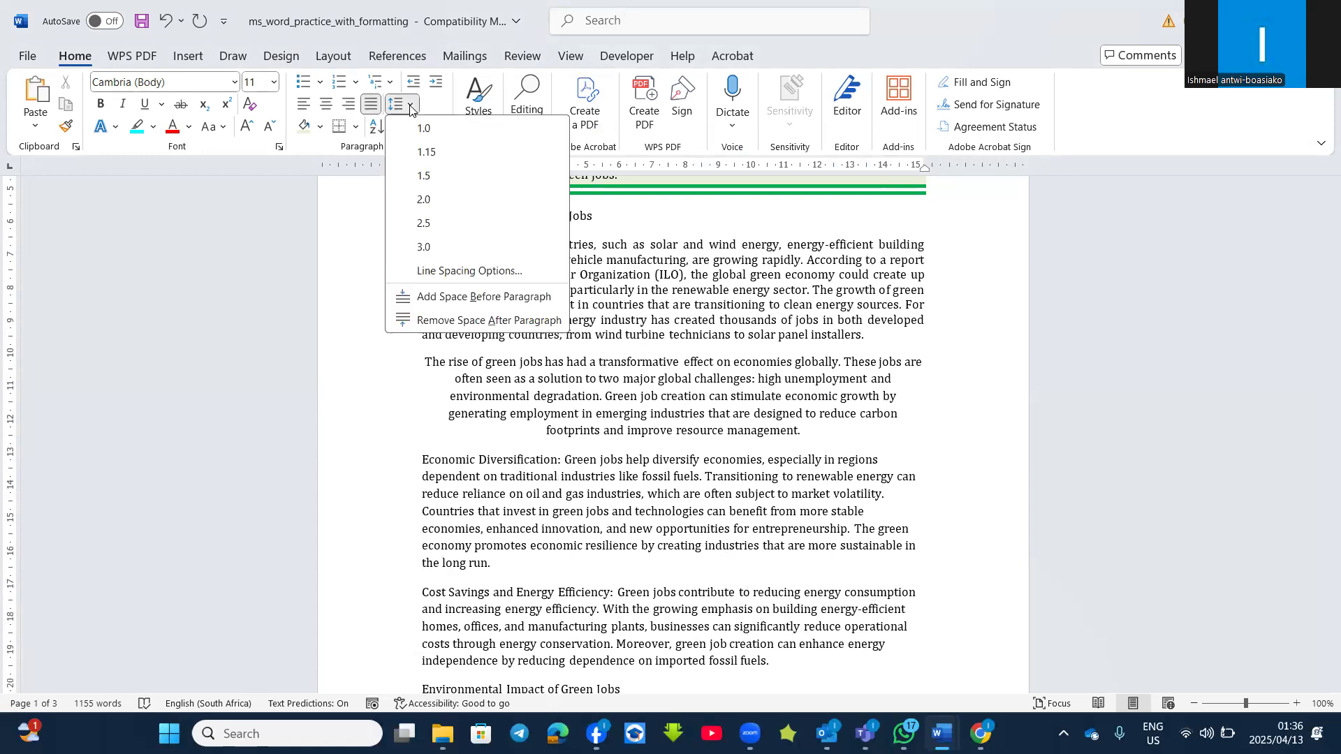
{"action": "left_click", "coordinate": [738, 288]}
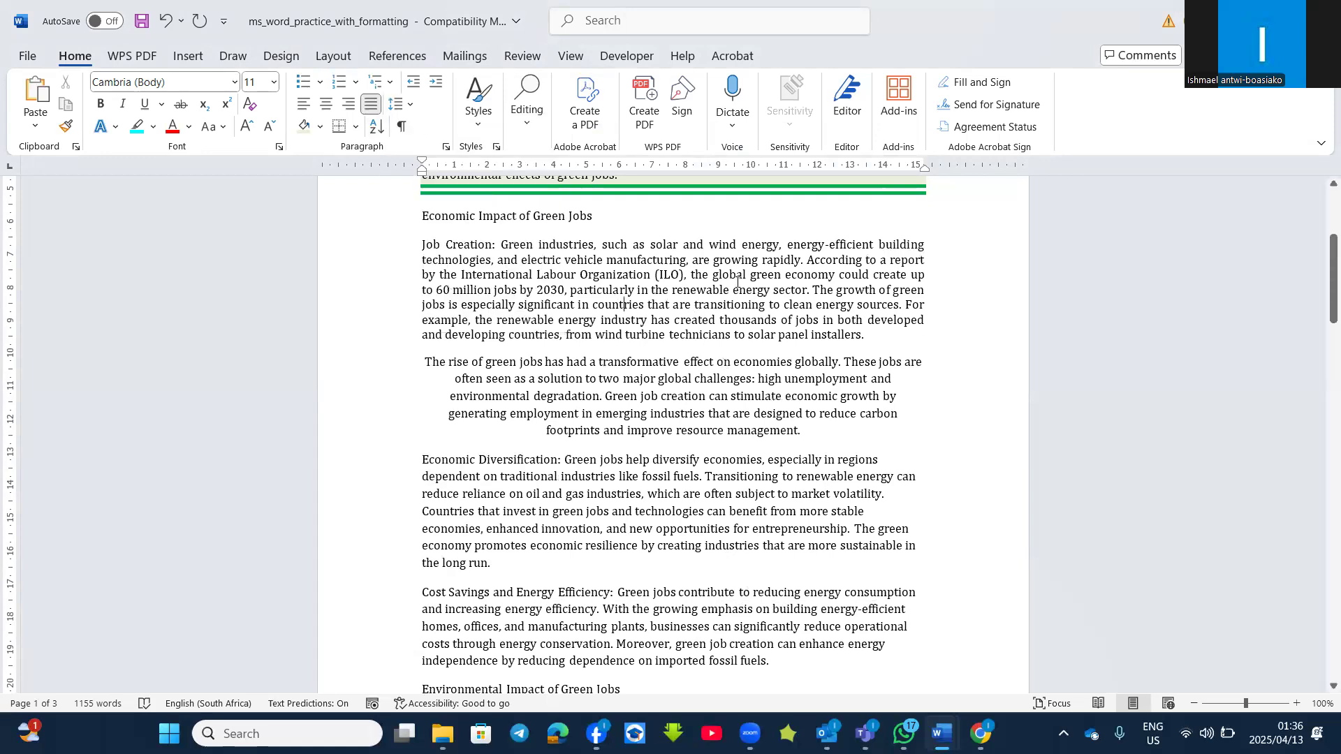
{"action": "left_click", "coordinate": [621, 27]}
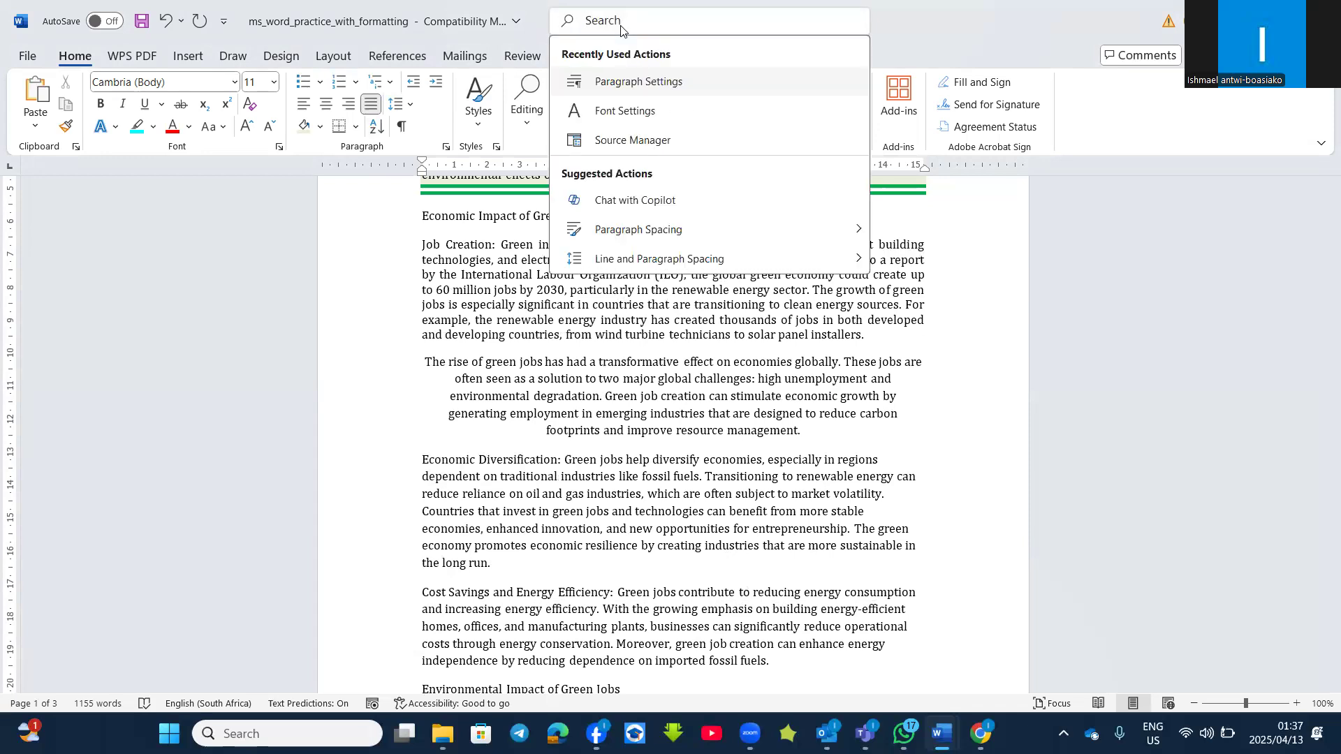
{"action": "type", "text": "p"}
{"action": "key", "text": "BackSpace"}
{"action": "type", "text": "spa"}
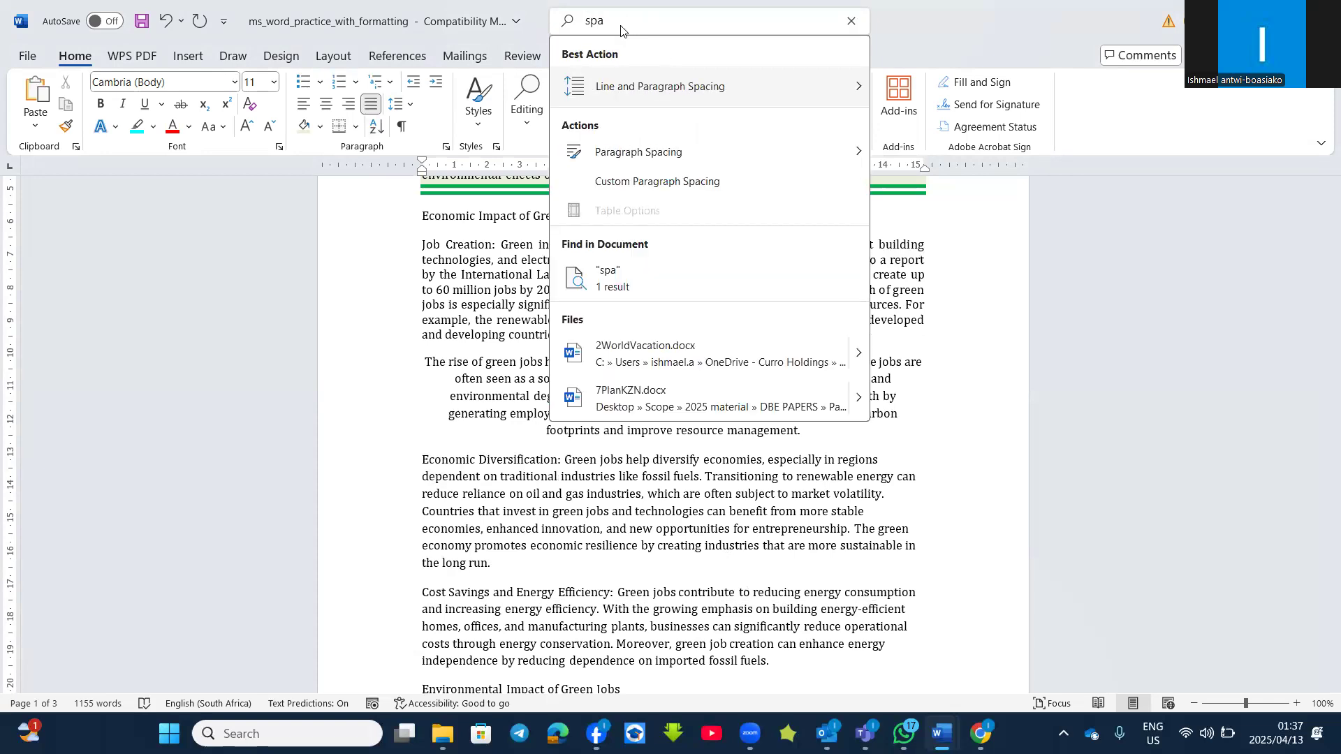
{"action": "type", "text": "ci"}
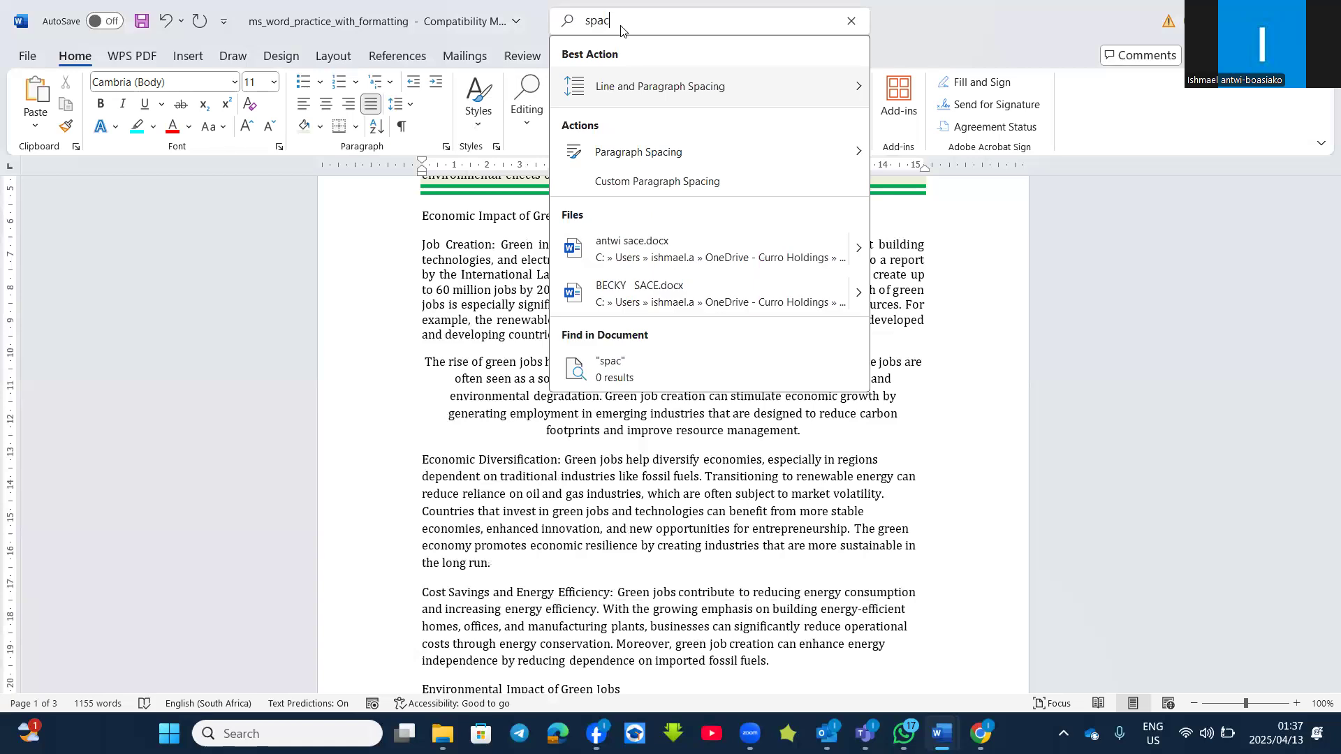
{"action": "mouse_move", "coordinate": [654, 96]}
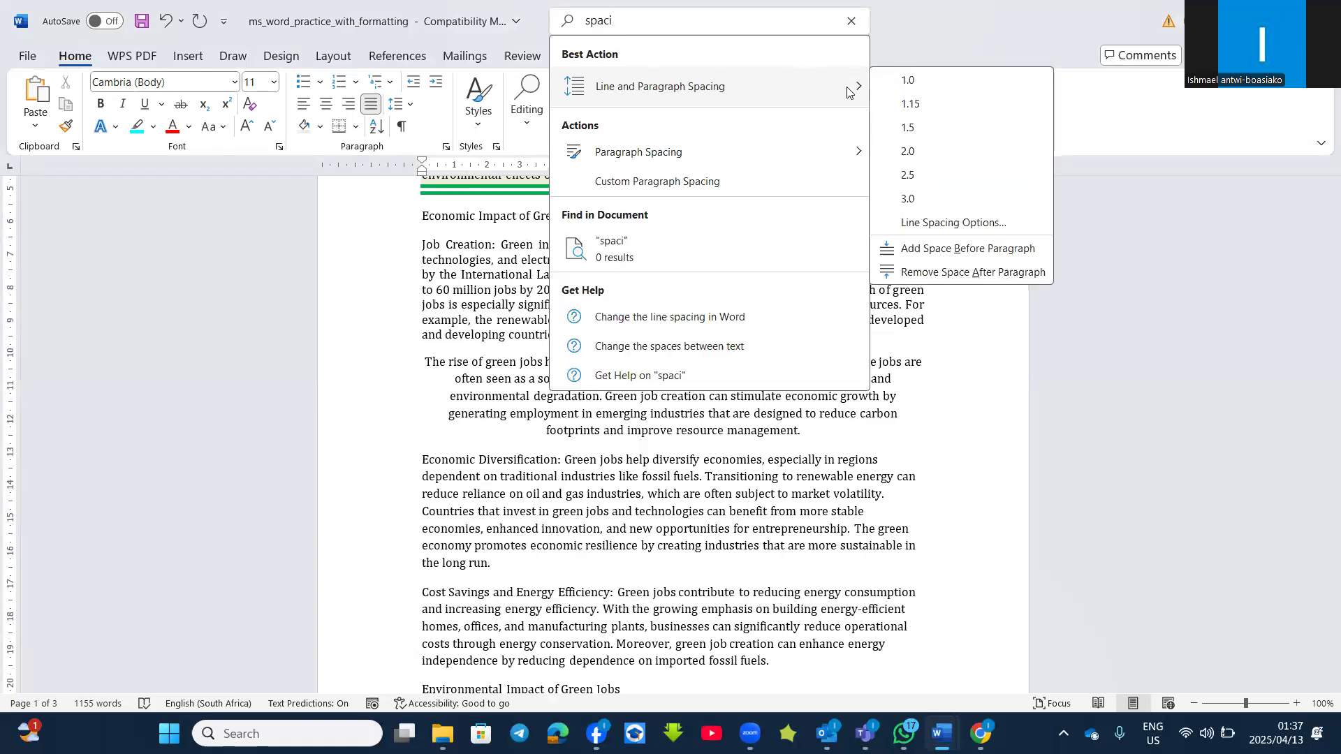
{"action": "left_click", "coordinate": [931, 225]}
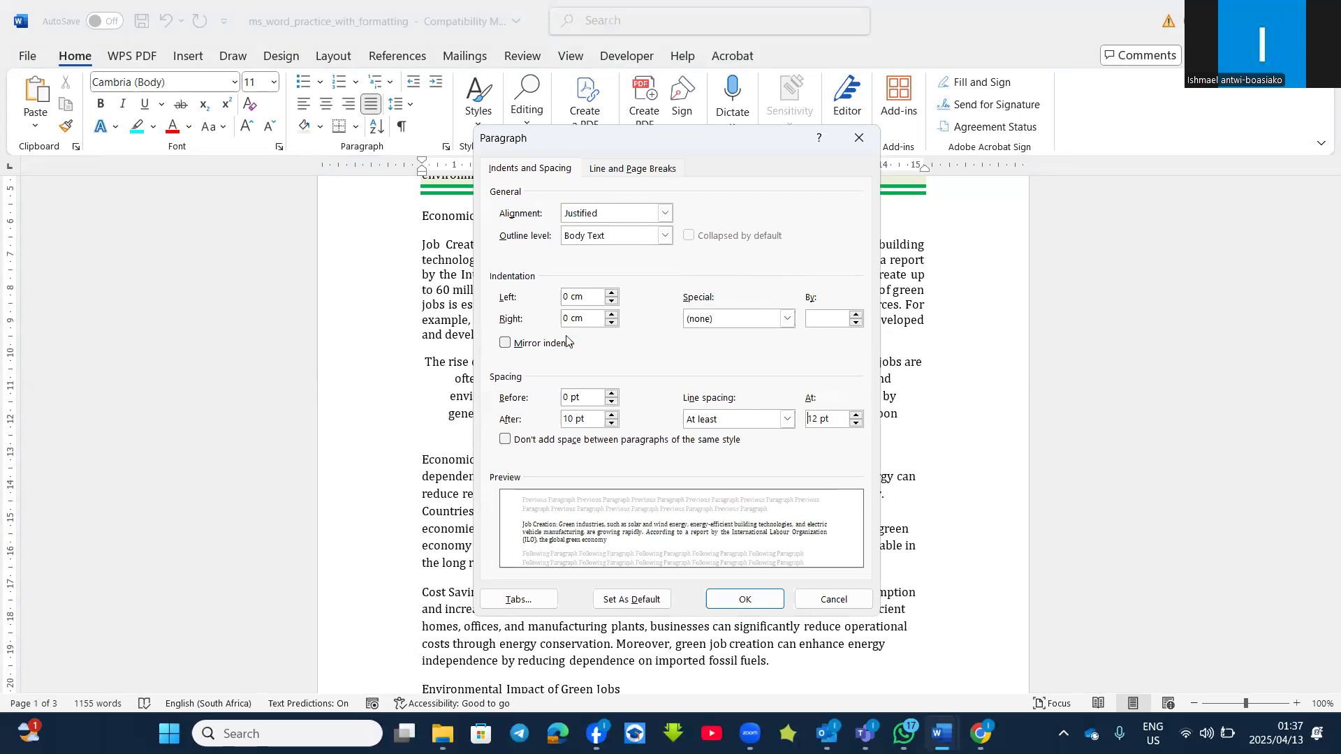
{"action": "left_click", "coordinate": [826, 600]}
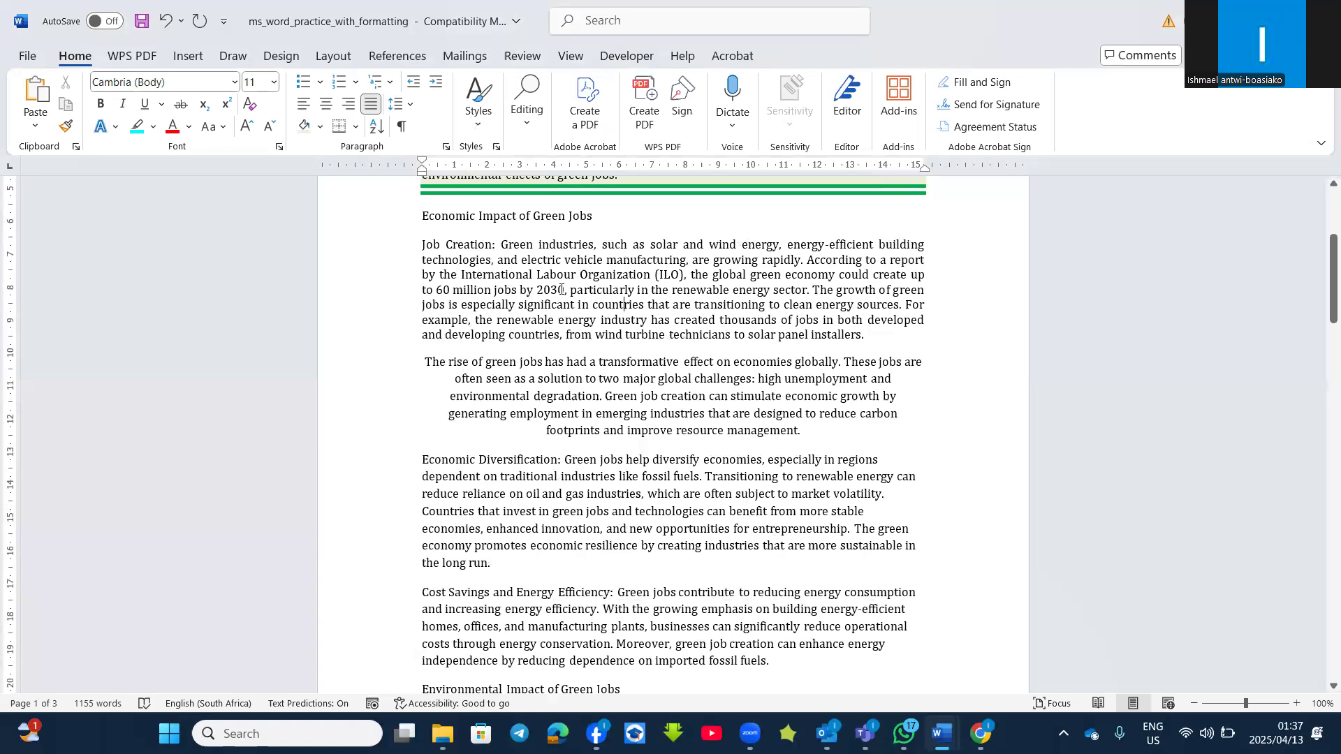
Select the Economic Diversification paragraph and view its line spacing options without changing them.
{"action": "scroll", "coordinate": [587, 398], "scroll_direction": "down", "scroll_amount": 4}
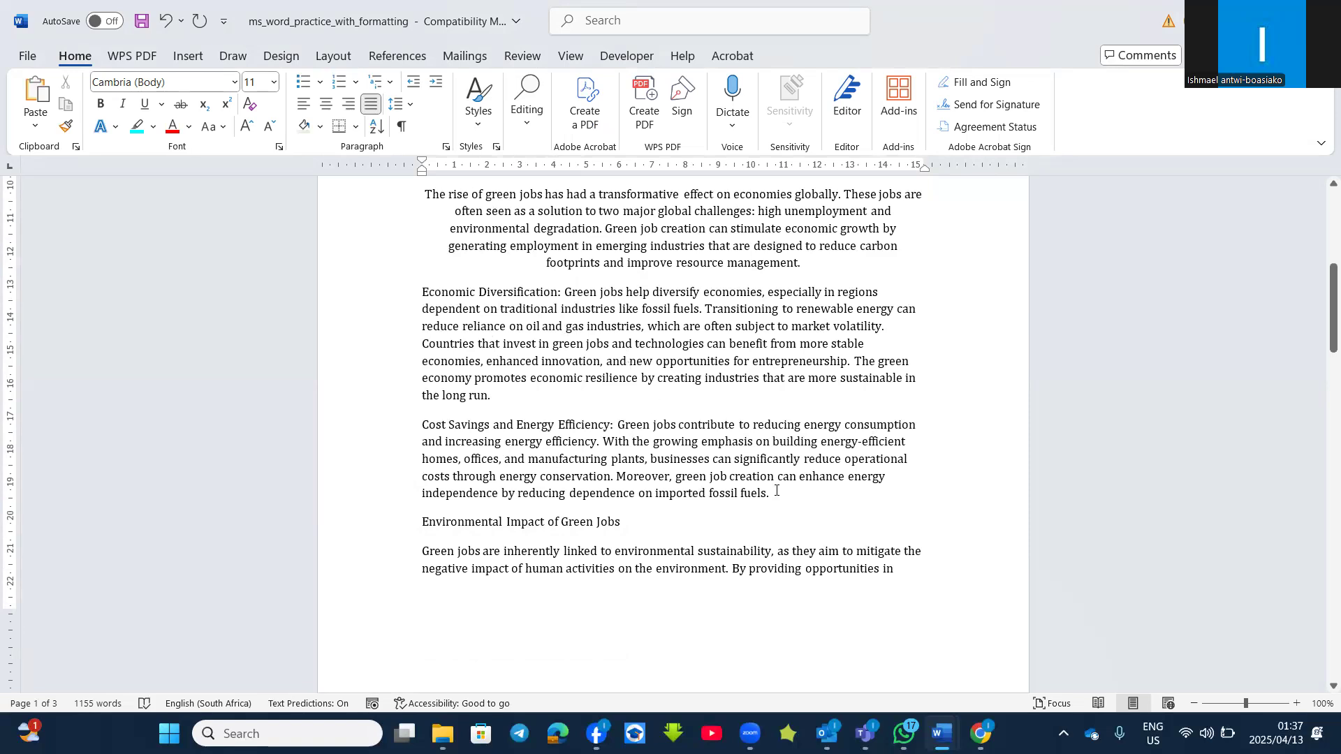
{"action": "triple_click", "coordinate": [481, 341]}
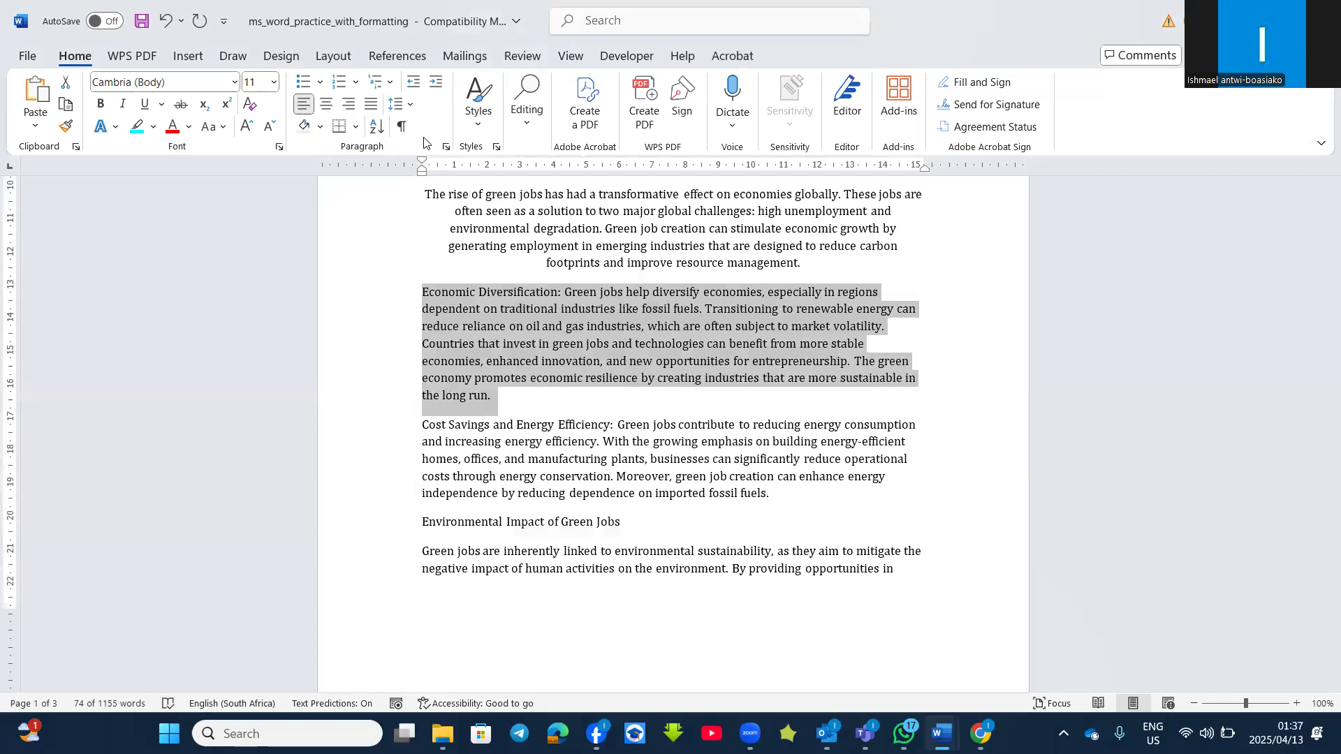
{"action": "left_click", "coordinate": [412, 106]}
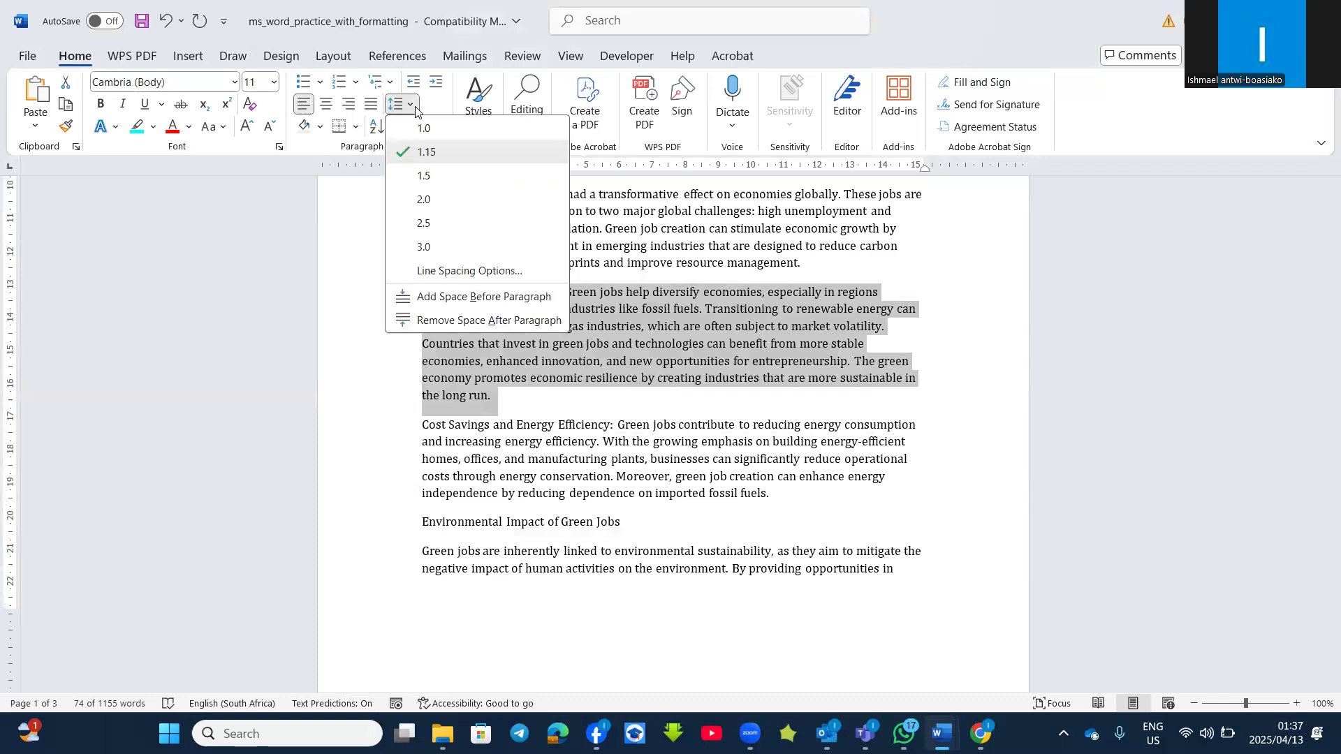
{"action": "left_click", "coordinate": [451, 271]}
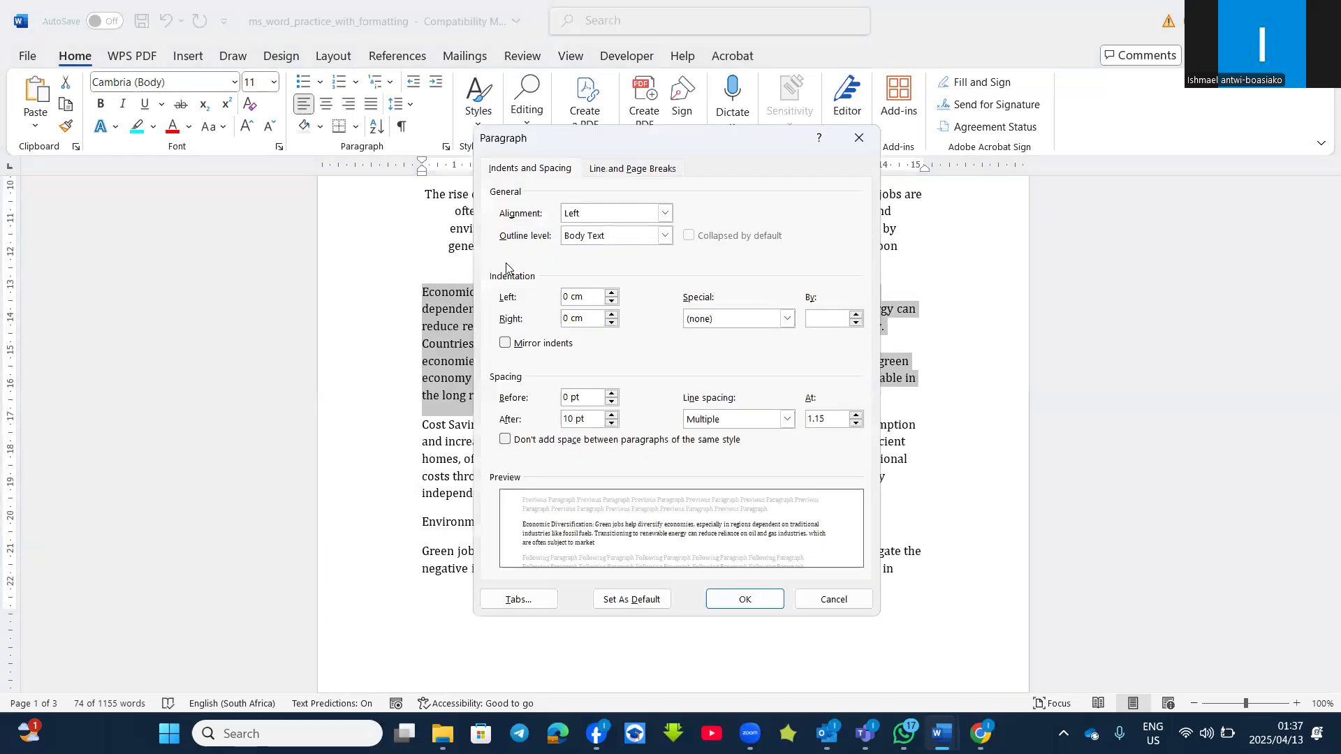
{"action": "left_click", "coordinate": [860, 139]}
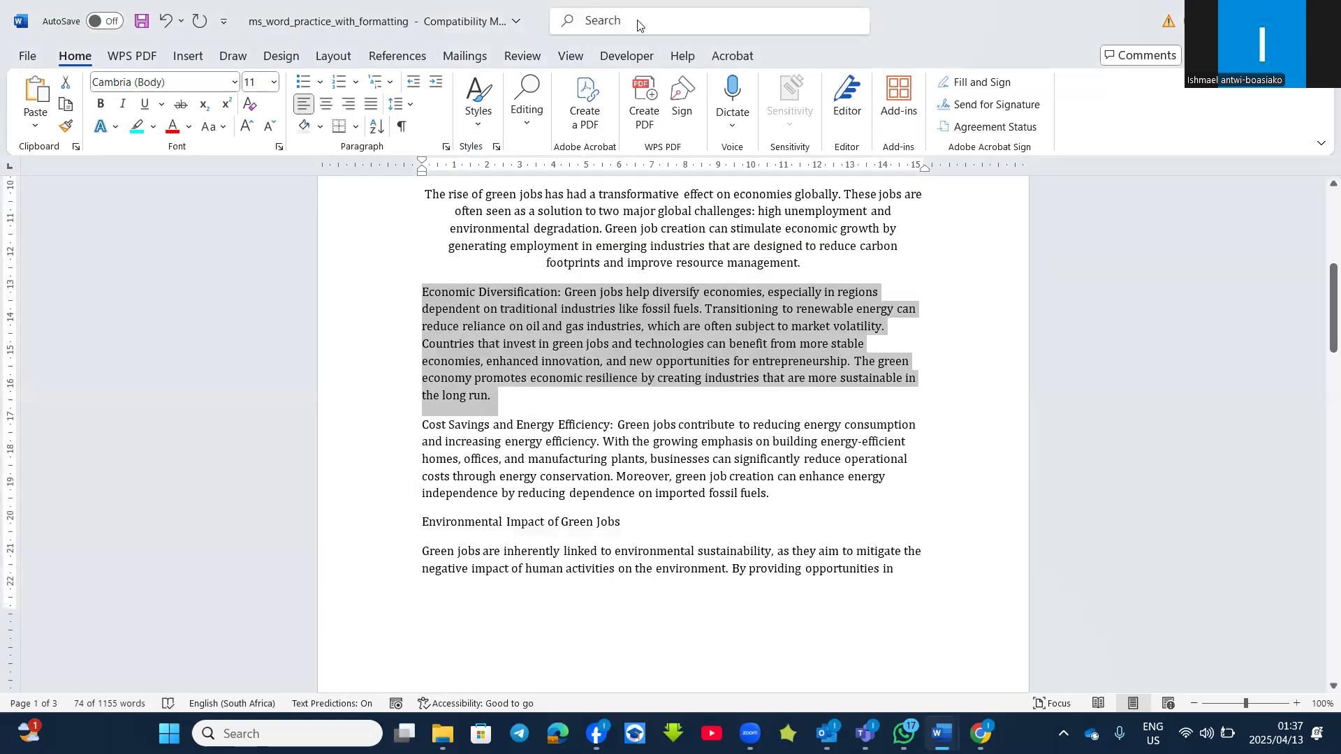
Find the paragraph settings by searching "para" and set the selected paragraph's spacing to 12 pt before and 6 pt after.
{"action": "left_click", "coordinate": [638, 21]}
{"action": "type", "text": "para"}
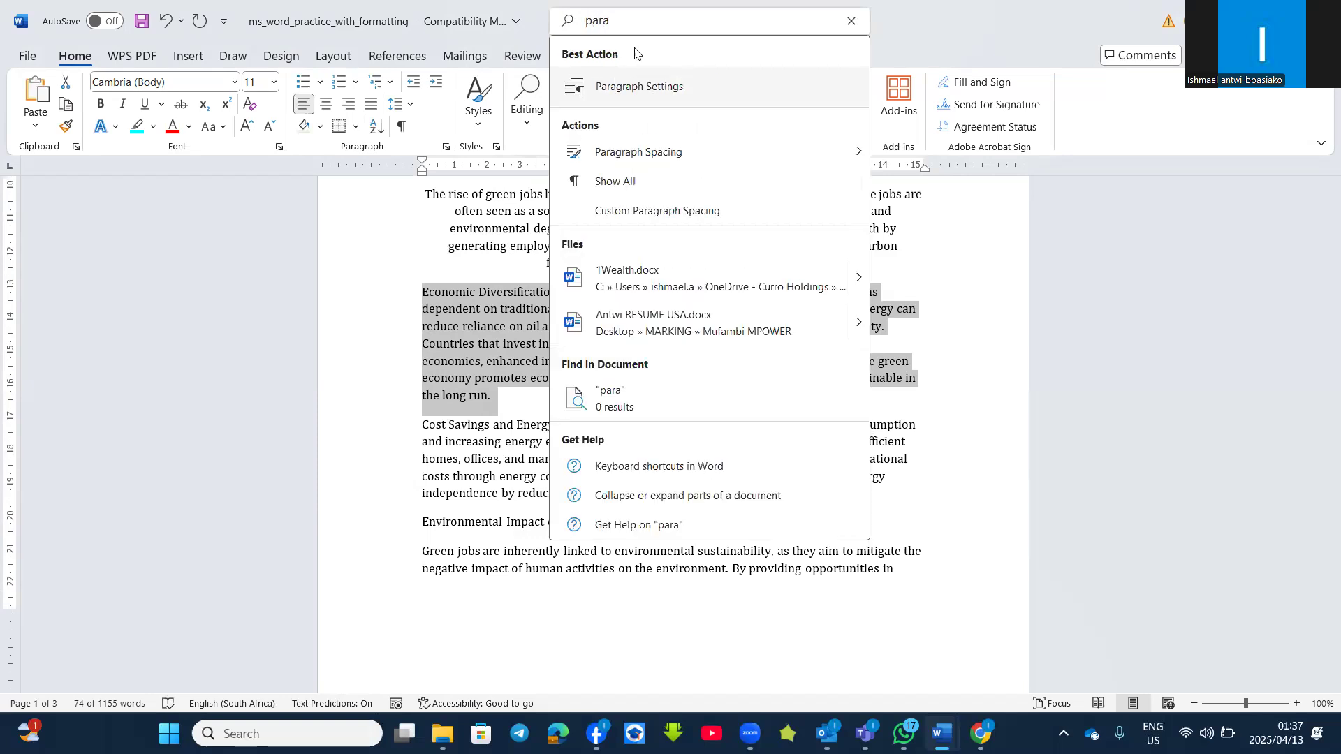
{"action": "left_click", "coordinate": [625, 88]}
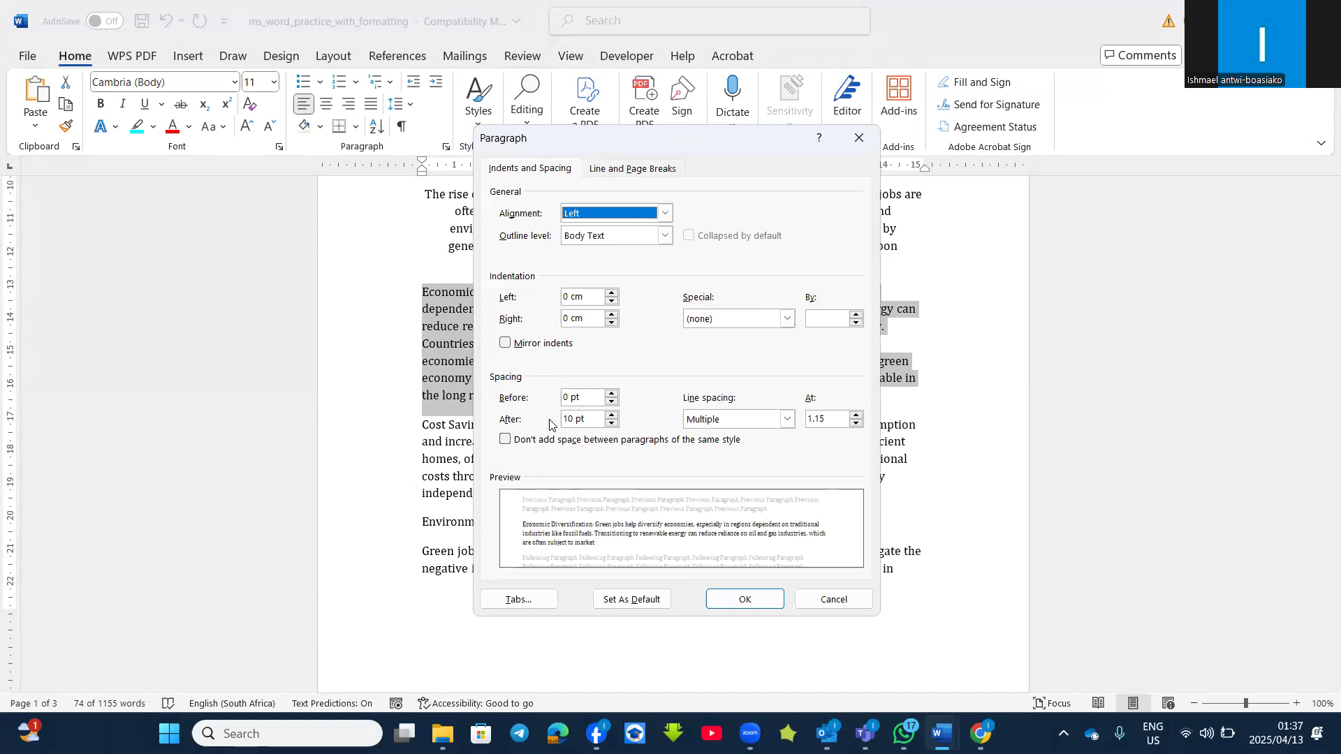
{"action": "left_click", "coordinate": [612, 394]}
{"action": "left_click", "coordinate": [612, 394]}
{"action": "left_click", "coordinate": [612, 423]}
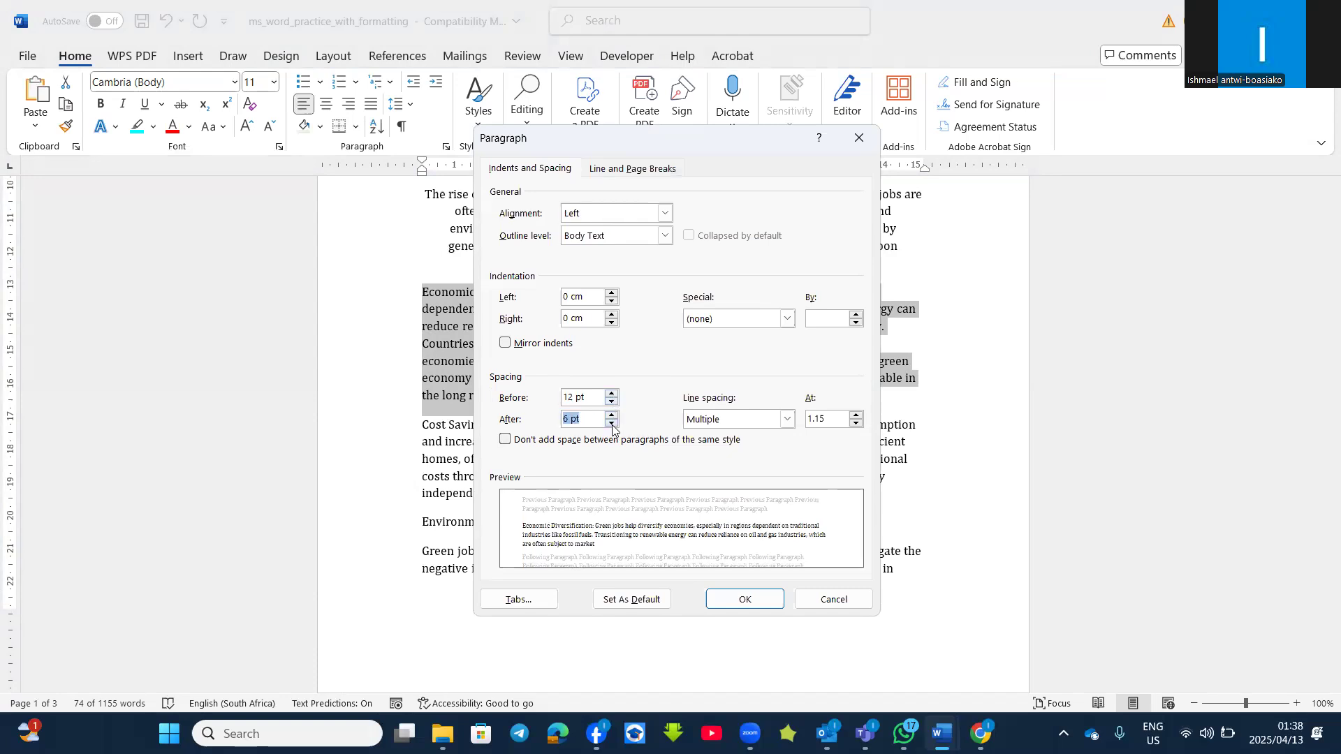
{"action": "left_click", "coordinate": [744, 600]}
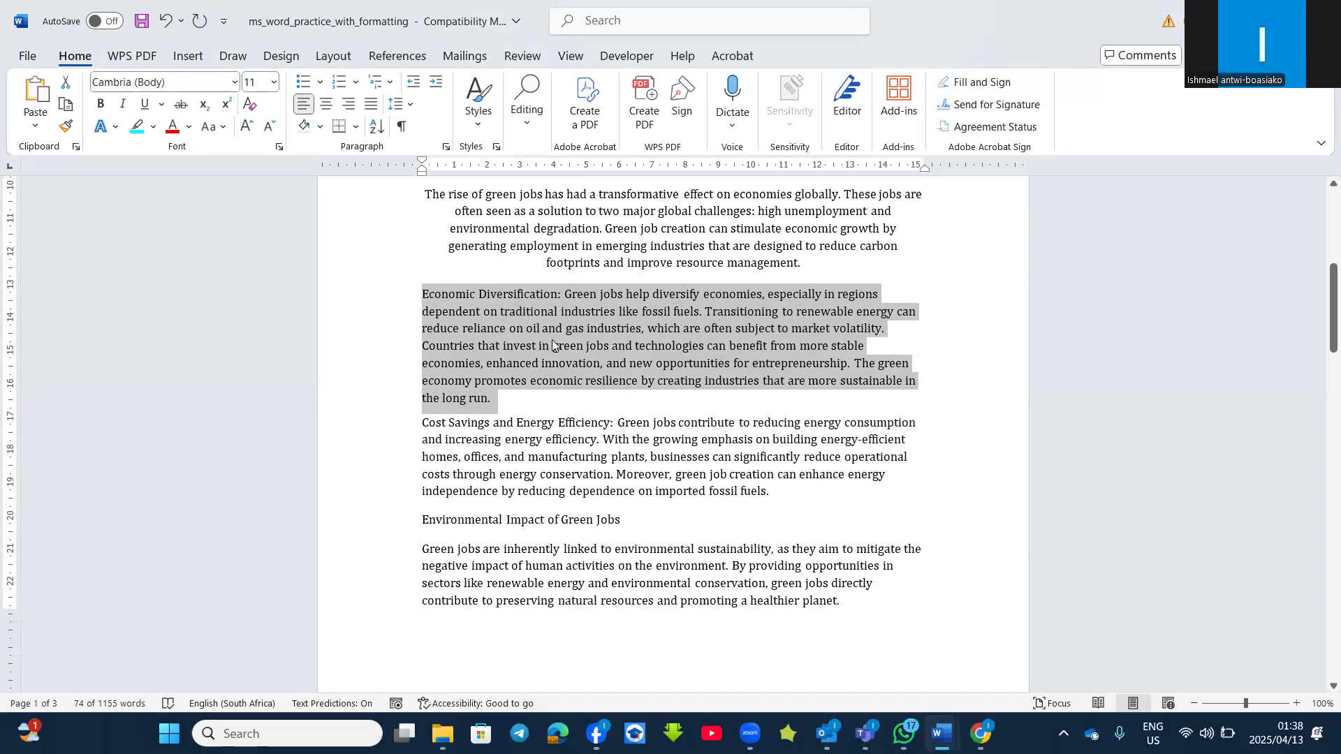
Indent the entire Cost Savings and Energy Efficiency paragraph 2 cm from the left margin.
{"action": "scroll", "coordinate": [589, 445], "scroll_direction": "down", "scroll_amount": 1}
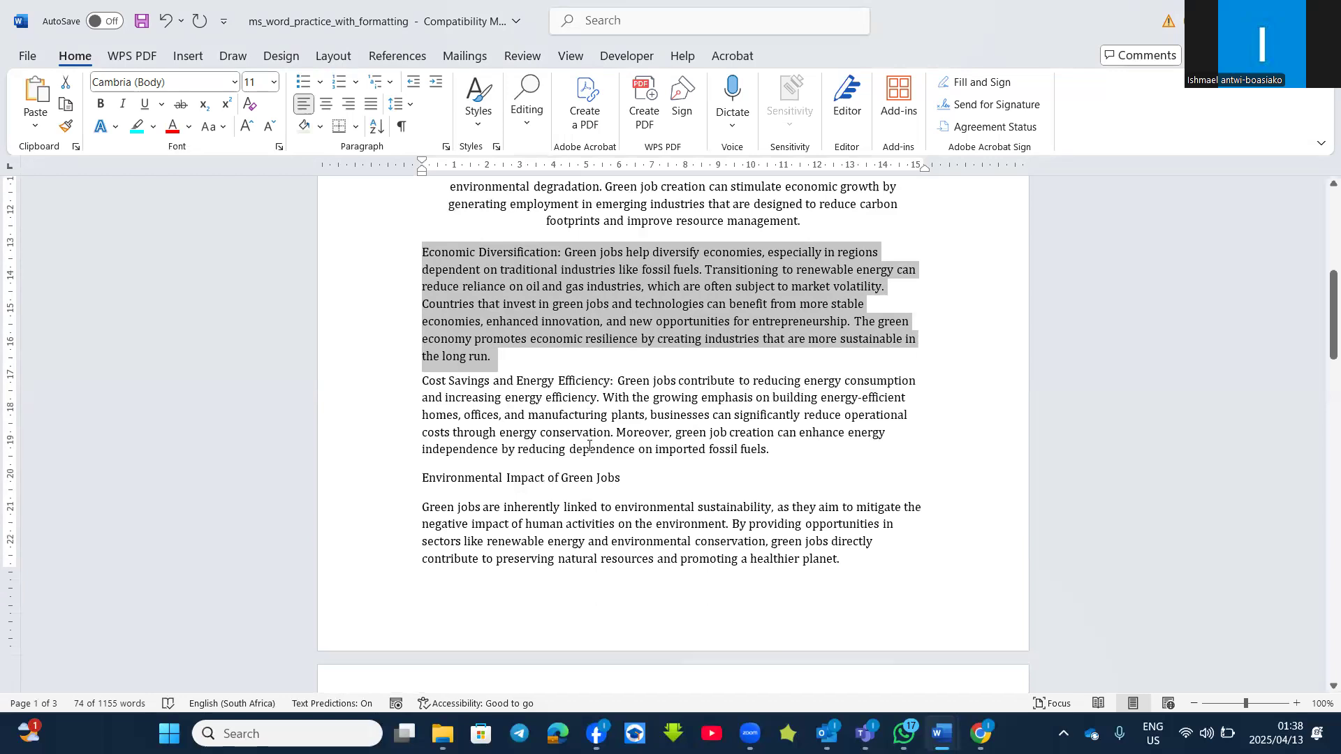
{"action": "left_click", "coordinate": [537, 420]}
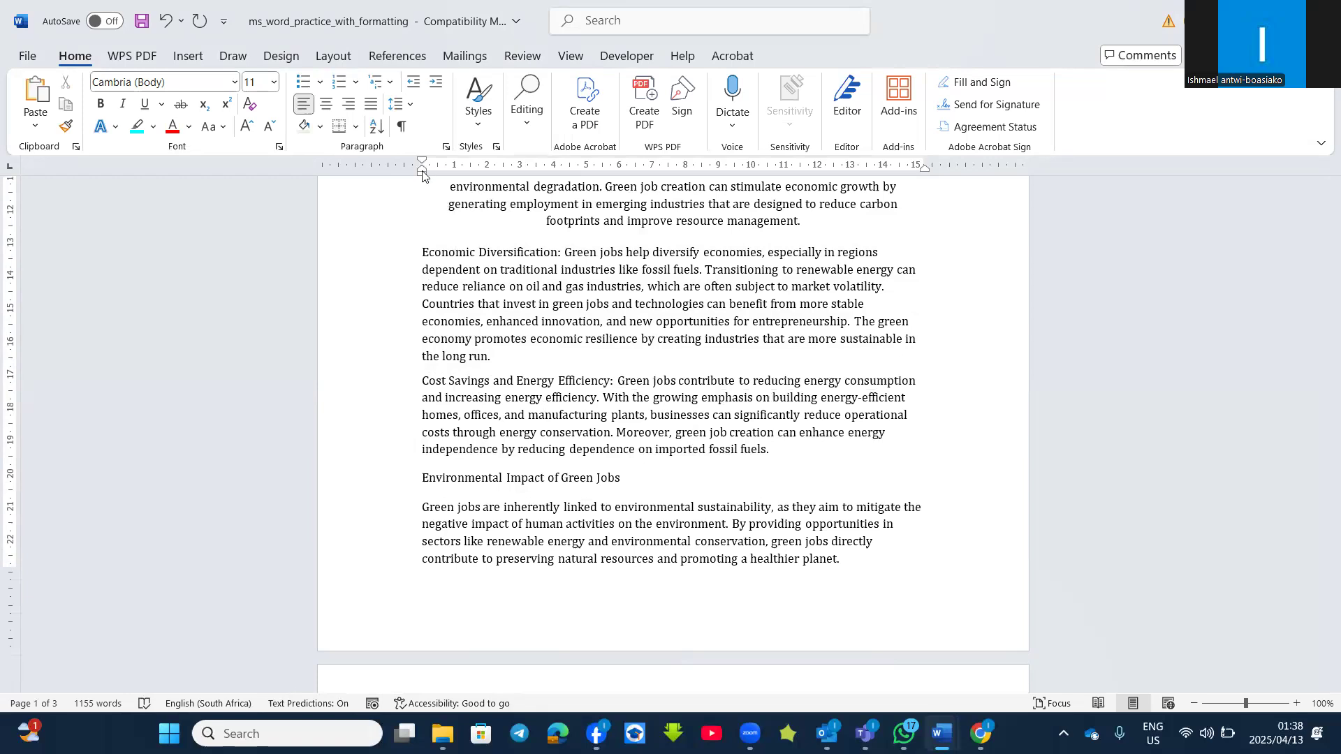
{"action": "left_click_drag", "start_coordinate": [422, 174], "coordinate": [491, 185]}
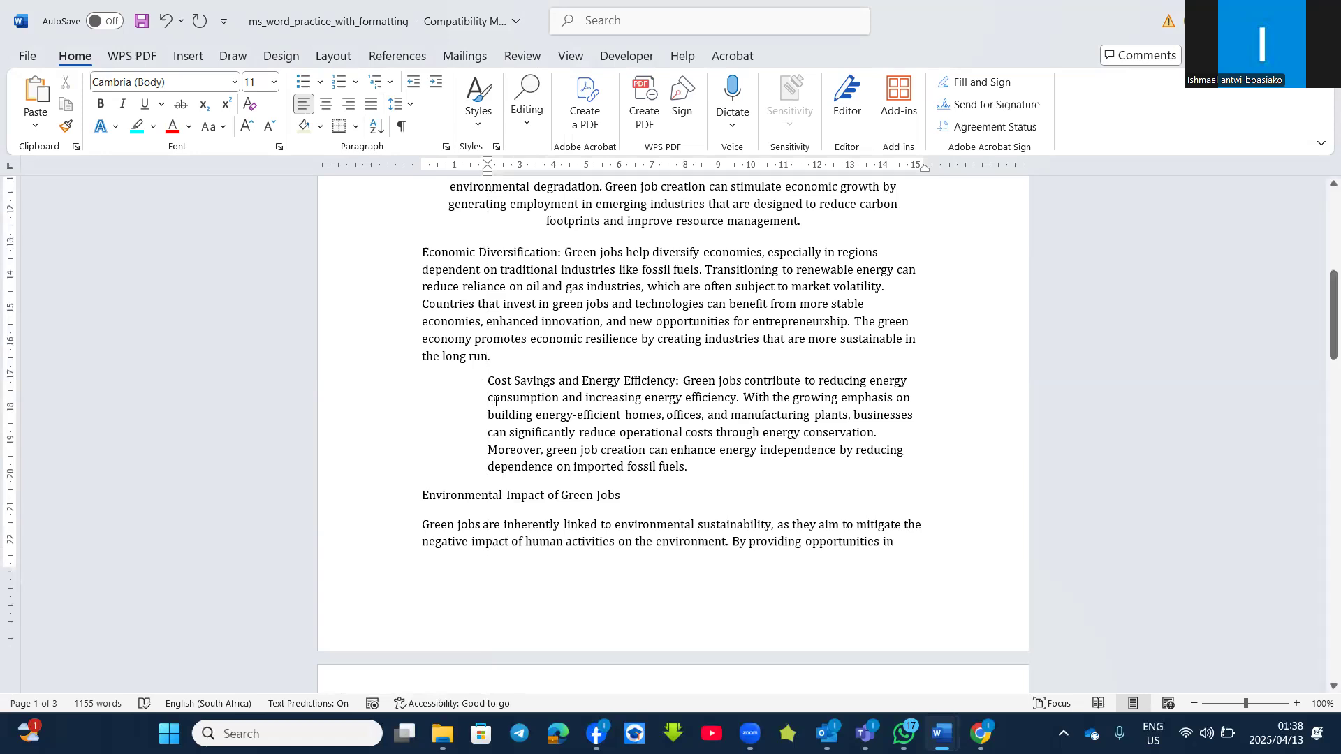
Give the Economic Diversification paragraph a first-line indent of 2 cm, leaving its other lines at the margin.
{"action": "left_click", "coordinate": [551, 274]}
{"action": "left_click_drag", "start_coordinate": [424, 163], "coordinate": [489, 166]}
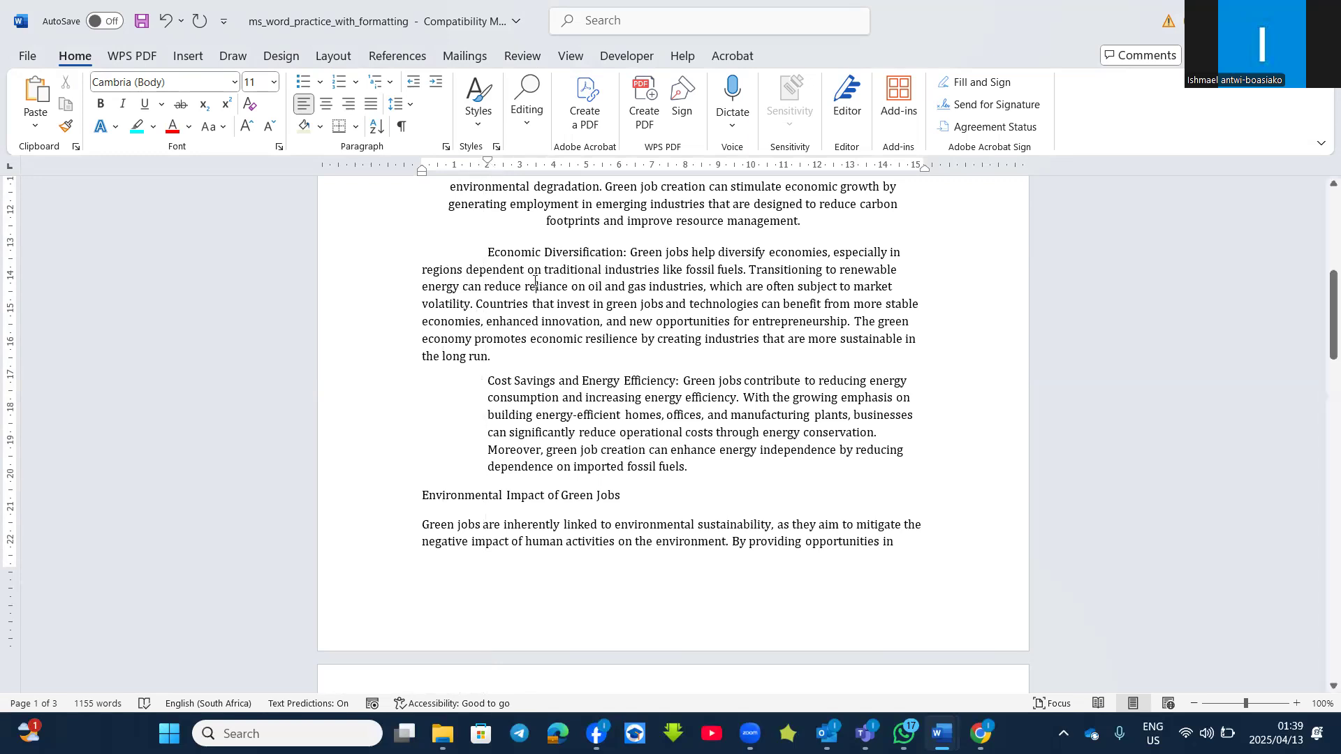
{"action": "left_click", "coordinate": [568, 398]}
Move the right indent of the centred paragraph beginning "The rise of green jobs" in to the 11 cm mark.
{"action": "scroll", "coordinate": [593, 442], "scroll_direction": "up", "scroll_amount": 1}
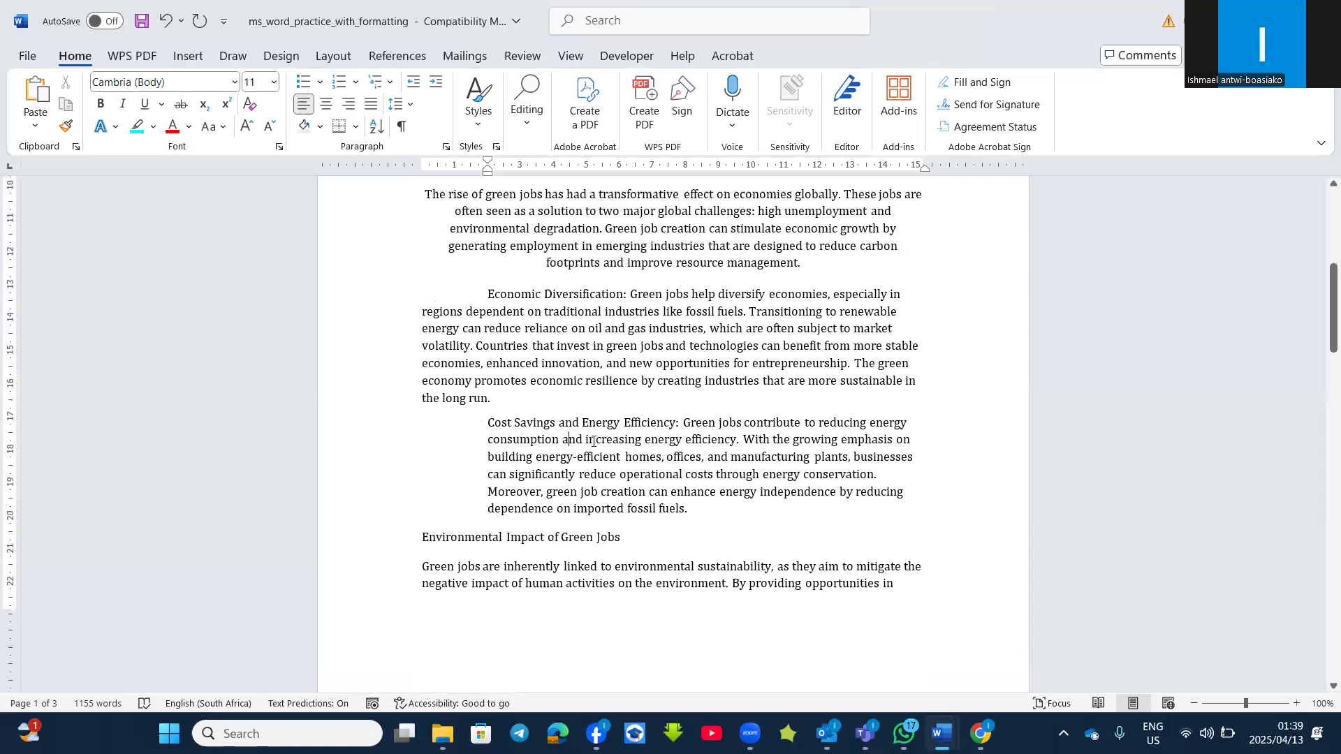
{"action": "left_click", "coordinate": [622, 218]}
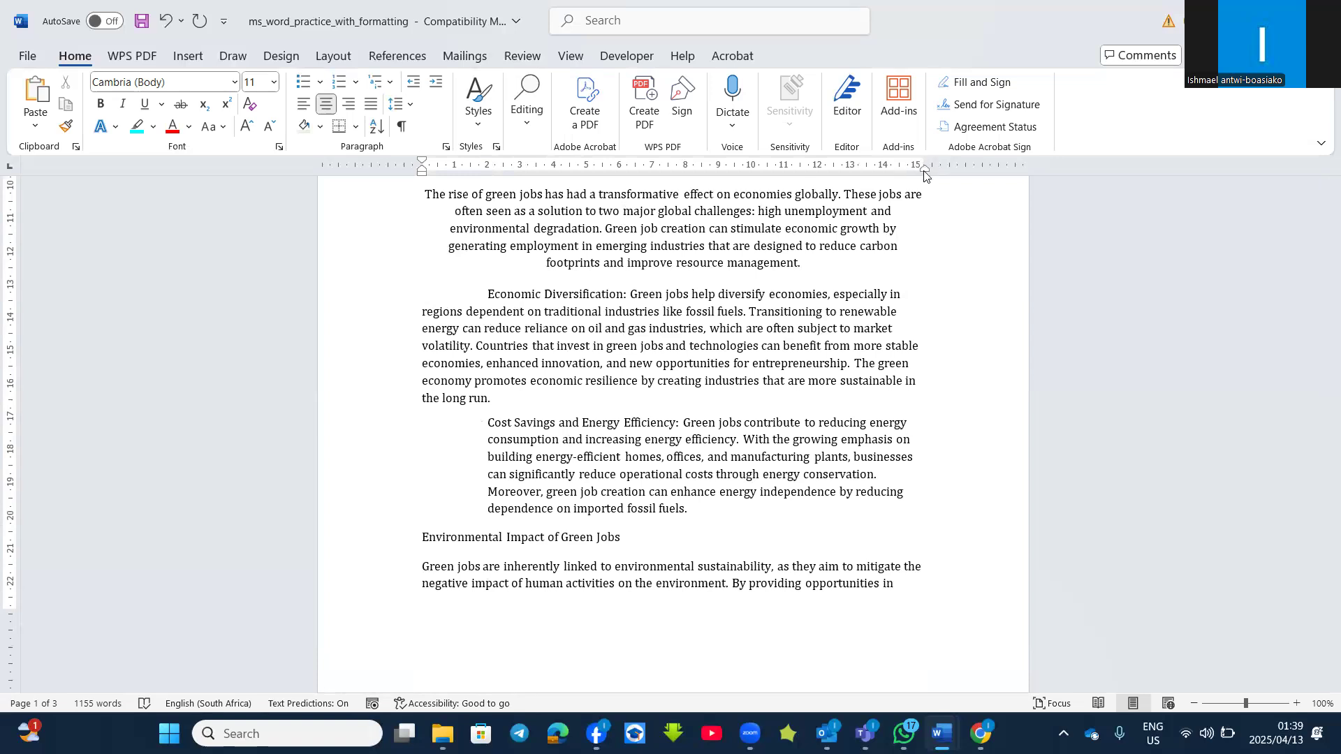
{"action": "left_click_drag", "start_coordinate": [925, 170], "coordinate": [785, 177]}
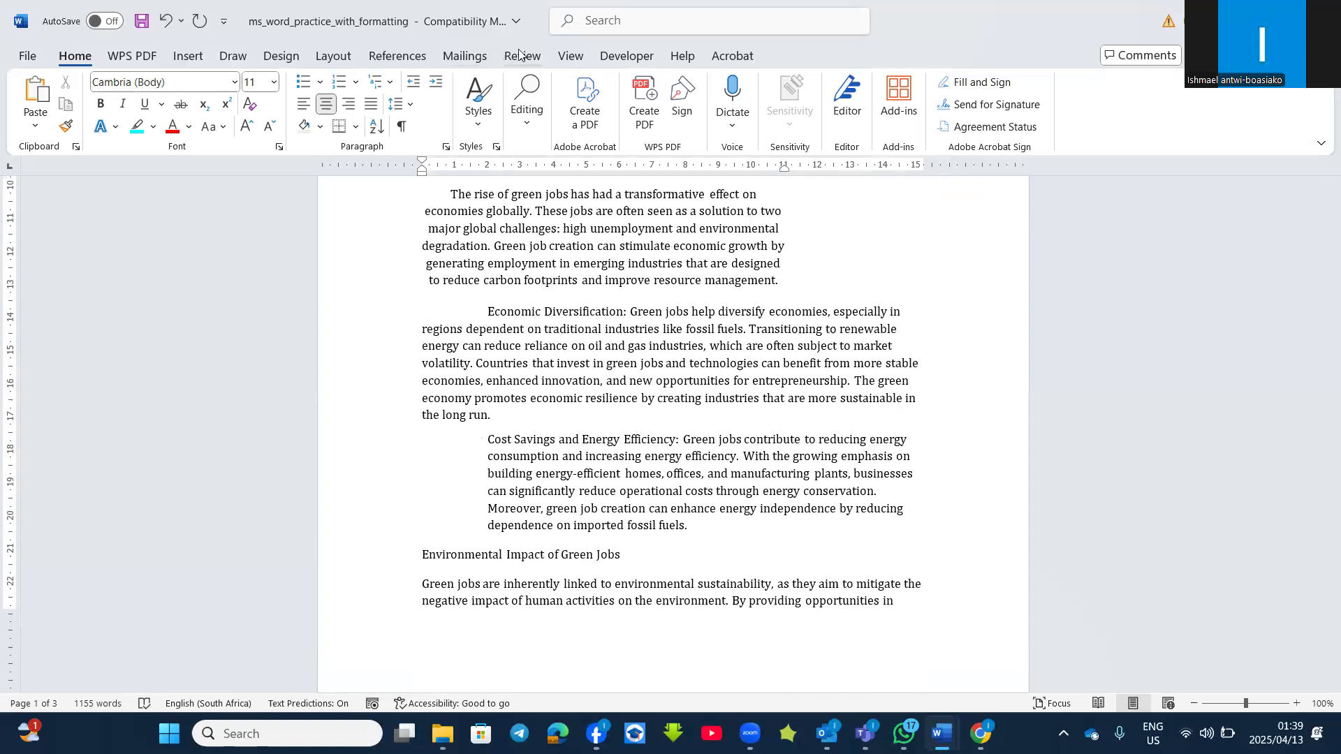
Hide the ruler and show it again, and compare its indent markers across the three indented paragraphs.
{"action": "left_click", "coordinate": [567, 56]}
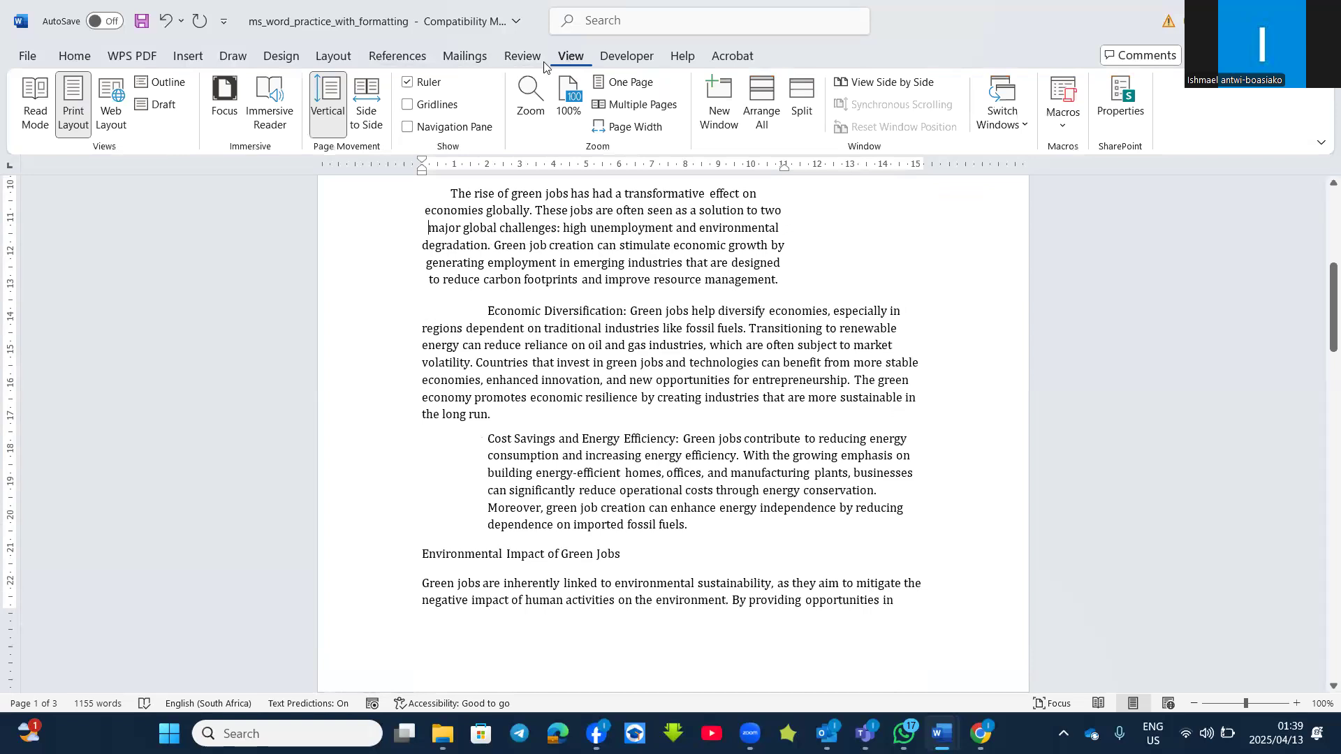
{"action": "left_click", "coordinate": [407, 83]}
{"action": "left_click", "coordinate": [408, 83]}
{"action": "left_click", "coordinate": [569, 344]}
{"action": "left_click", "coordinate": [567, 473]}
{"action": "left_click", "coordinate": [632, 244]}
Give the Job Creation paragraph a hanging indent of 3 cm, keeping its first line at the margin.
{"action": "scroll", "coordinate": [686, 284], "scroll_direction": "up", "scroll_amount": 1}
{"action": "scroll", "coordinate": [686, 284], "scroll_direction": "up", "scroll_amount": 2}
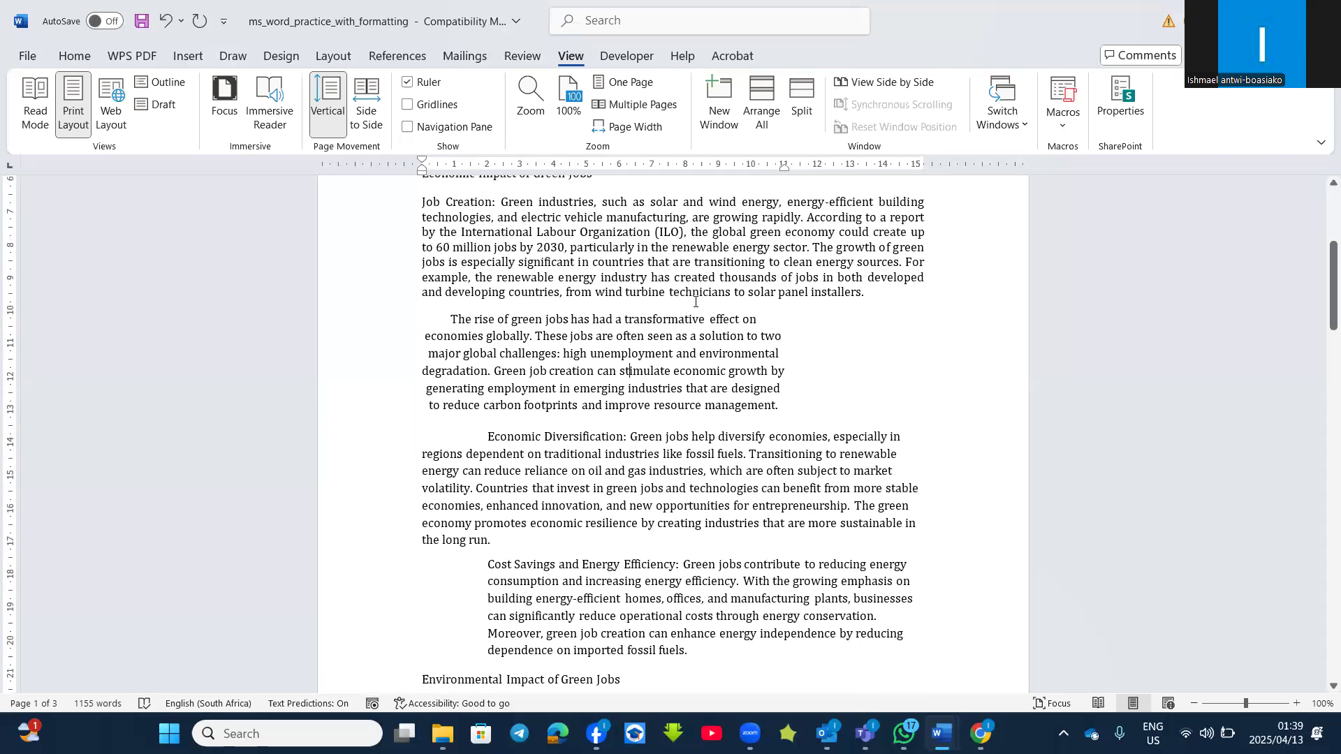
{"action": "scroll", "coordinate": [697, 303], "scroll_direction": "up", "scroll_amount": 1}
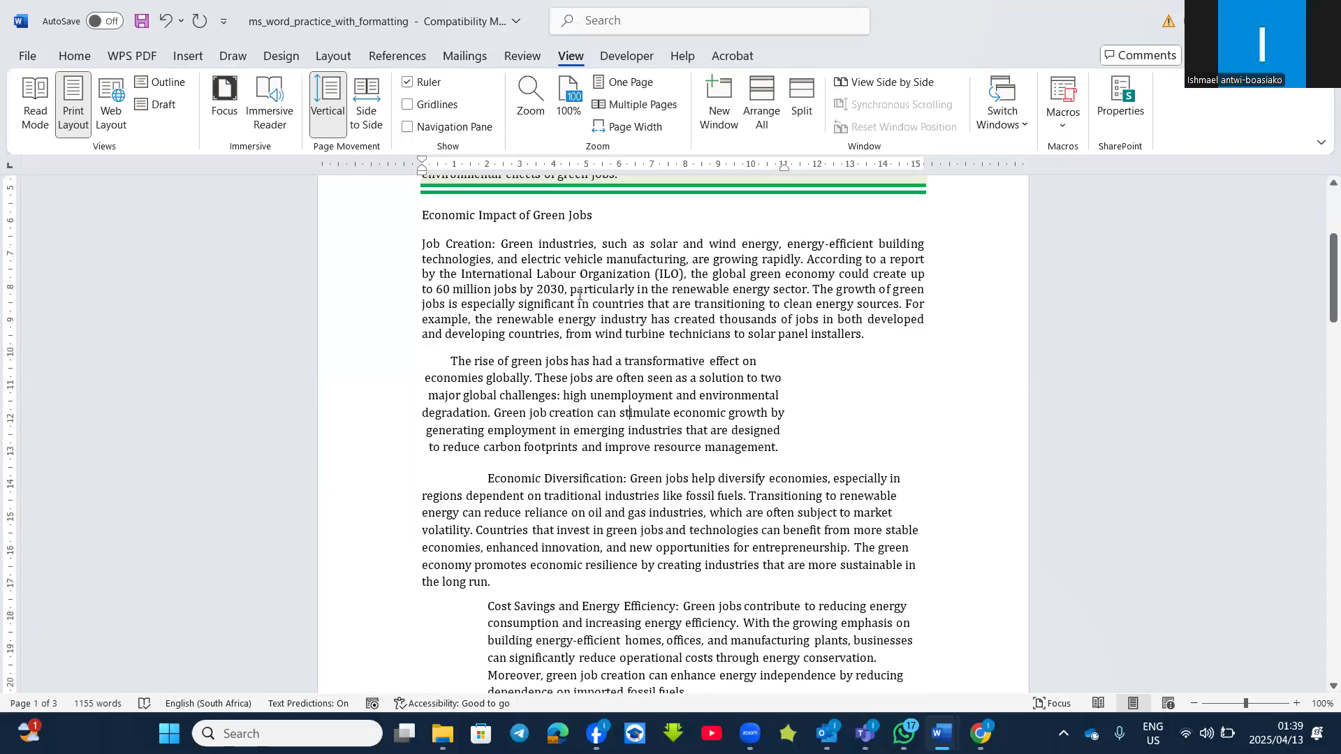
{"action": "left_click", "coordinate": [589, 264]}
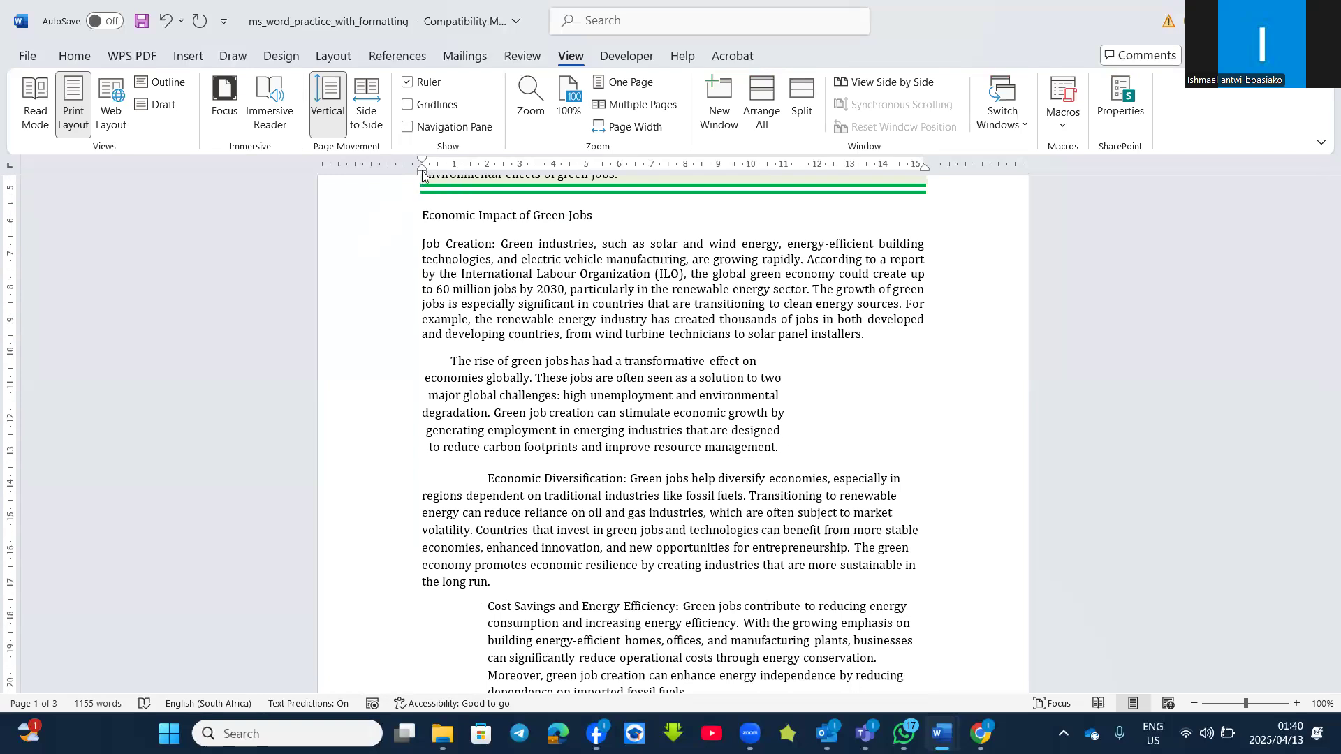
{"action": "left_click_drag", "start_coordinate": [423, 174], "coordinate": [424, 175]}
{"action": "mouse_move", "coordinate": [423, 174]}
{"action": "left_mouse_down"}
{"action": "mouse_move", "coordinate": [516, 180]}
{"action": "mouse_move", "coordinate": [424, 176]}
{"action": "left_mouse_up"}
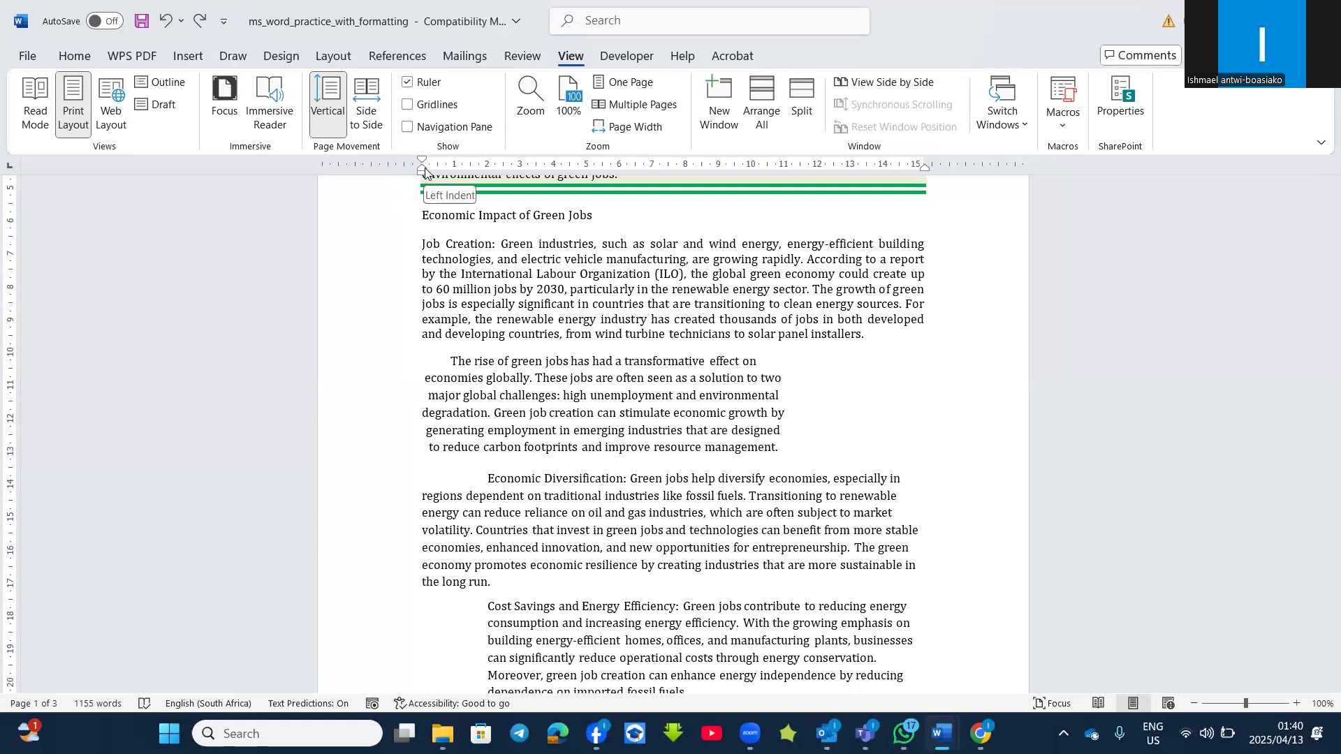
{"action": "left_click_drag", "start_coordinate": [424, 171], "coordinate": [517, 181]}
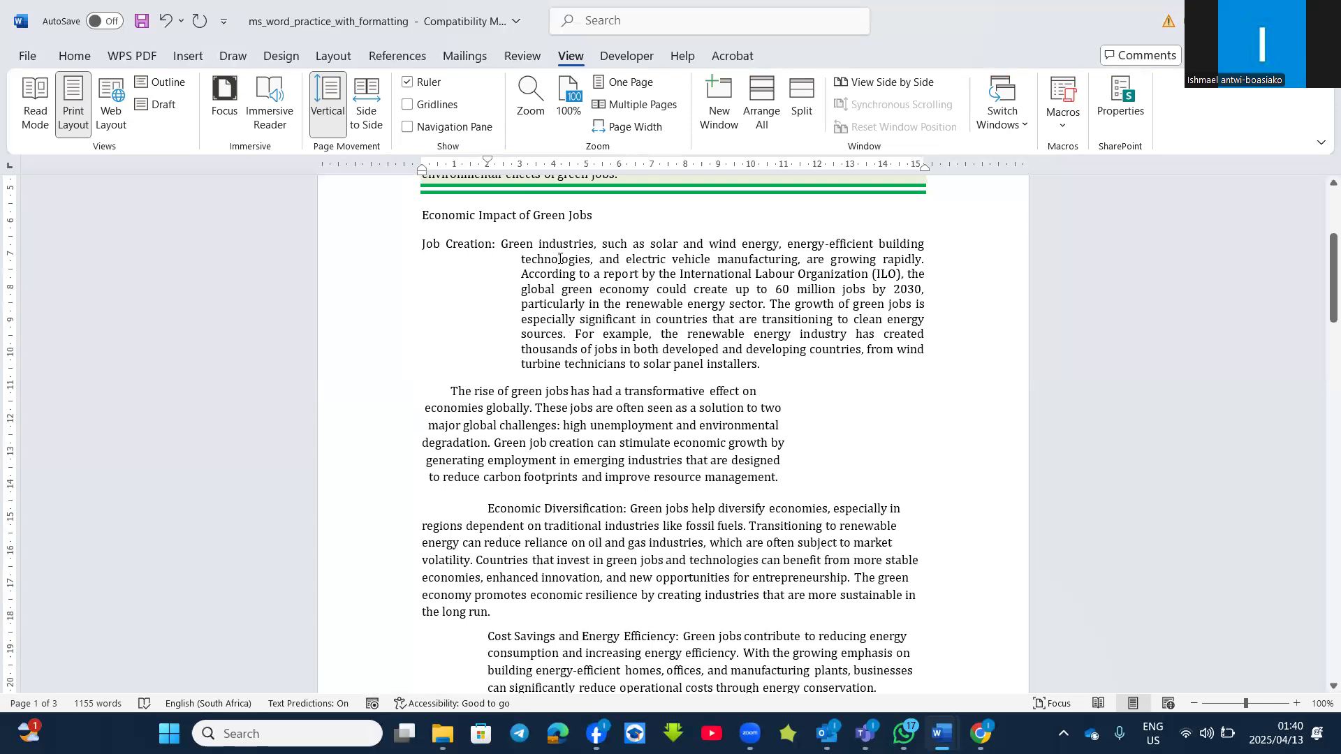
{"action": "scroll", "coordinate": [548, 260], "scroll_direction": "up", "scroll_amount": 1}
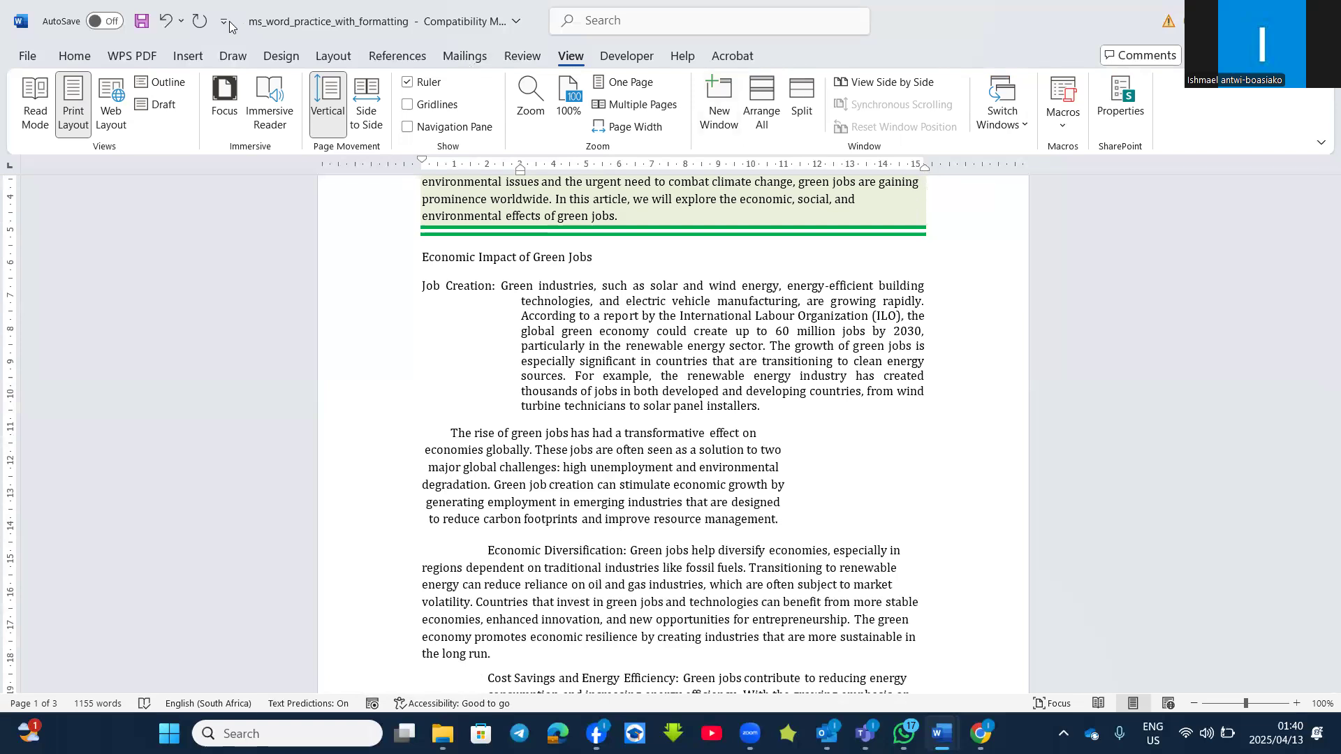
Apply arrowhead bullets to the "Challenges and the Future of Green Jobs" heading and the two paragraphs below it.
{"action": "left_click", "coordinate": [74, 55]}
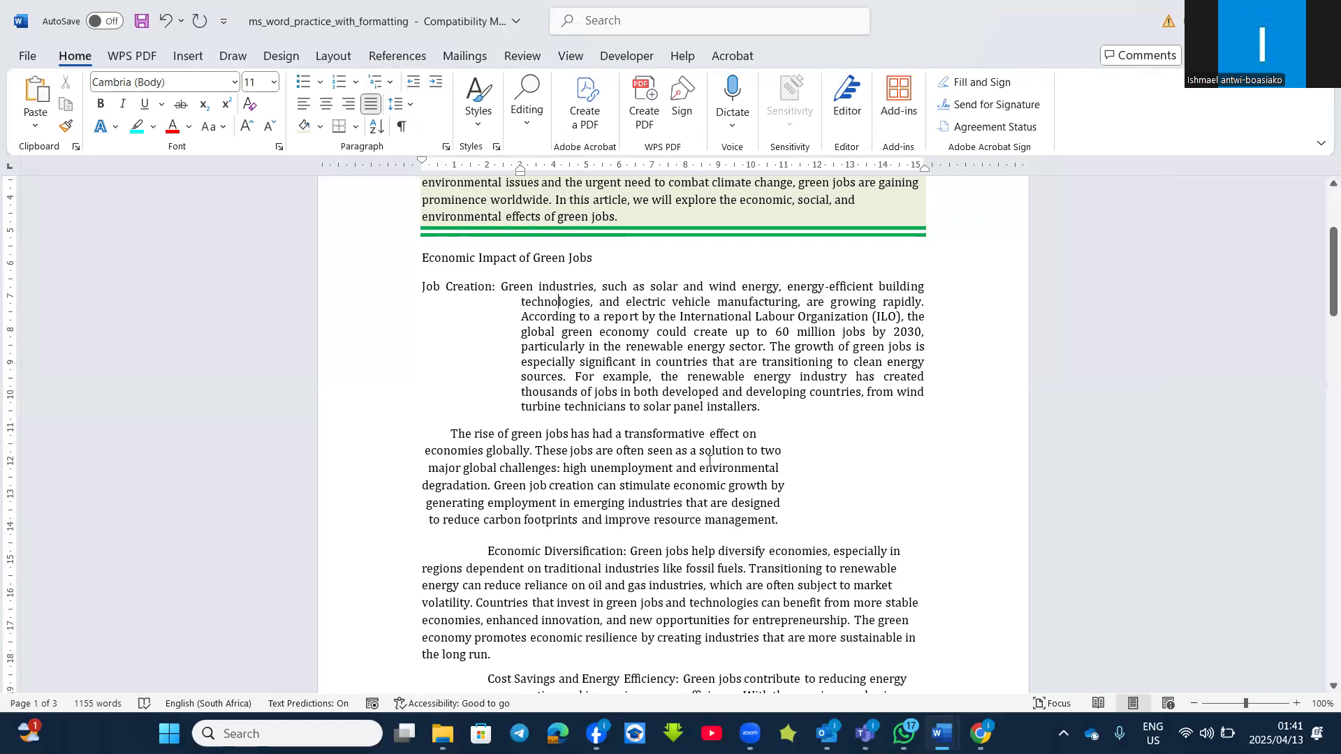
{"action": "scroll", "coordinate": [709, 461], "scroll_direction": "down", "scroll_amount": 15}
{"action": "scroll", "coordinate": [691, 441], "scroll_direction": "down", "scroll_amount": 10}
{"action": "scroll", "coordinate": [693, 441], "scroll_direction": "up", "scroll_amount": 4}
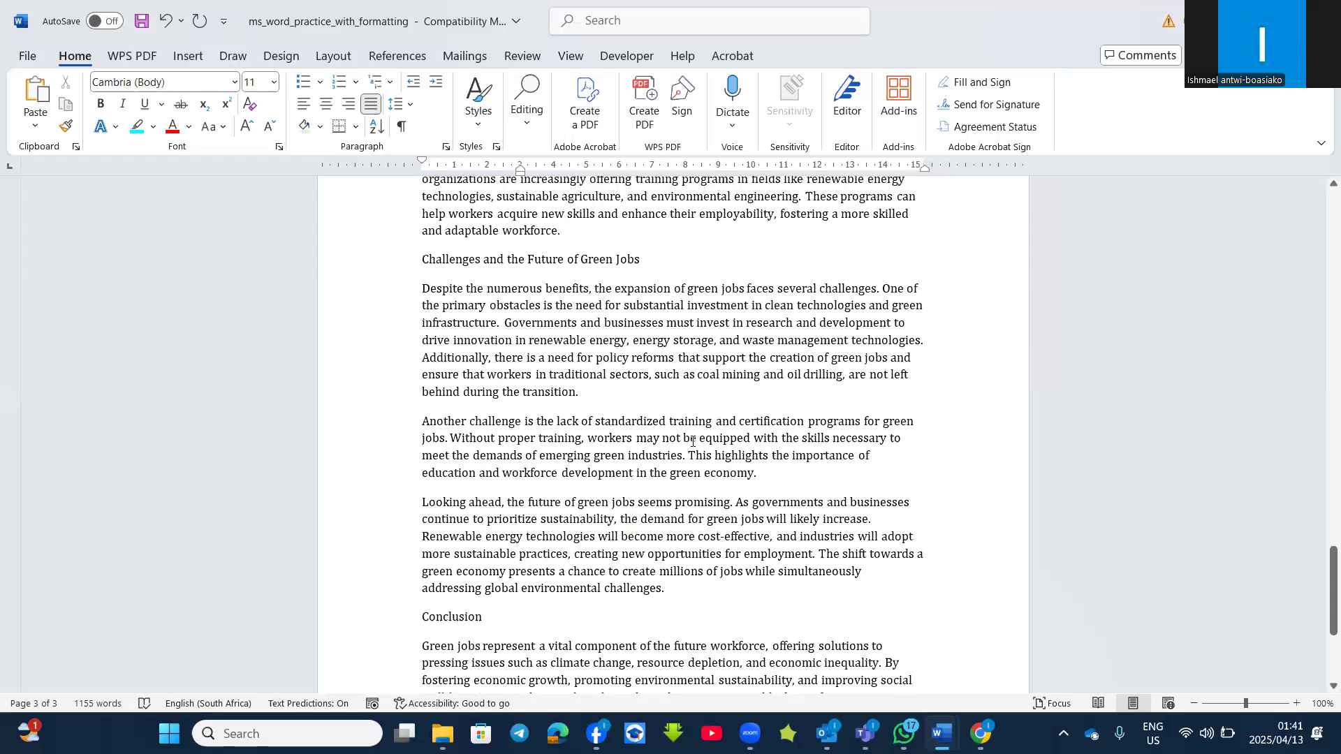
{"action": "scroll", "coordinate": [693, 441], "scroll_direction": "down", "scroll_amount": 1}
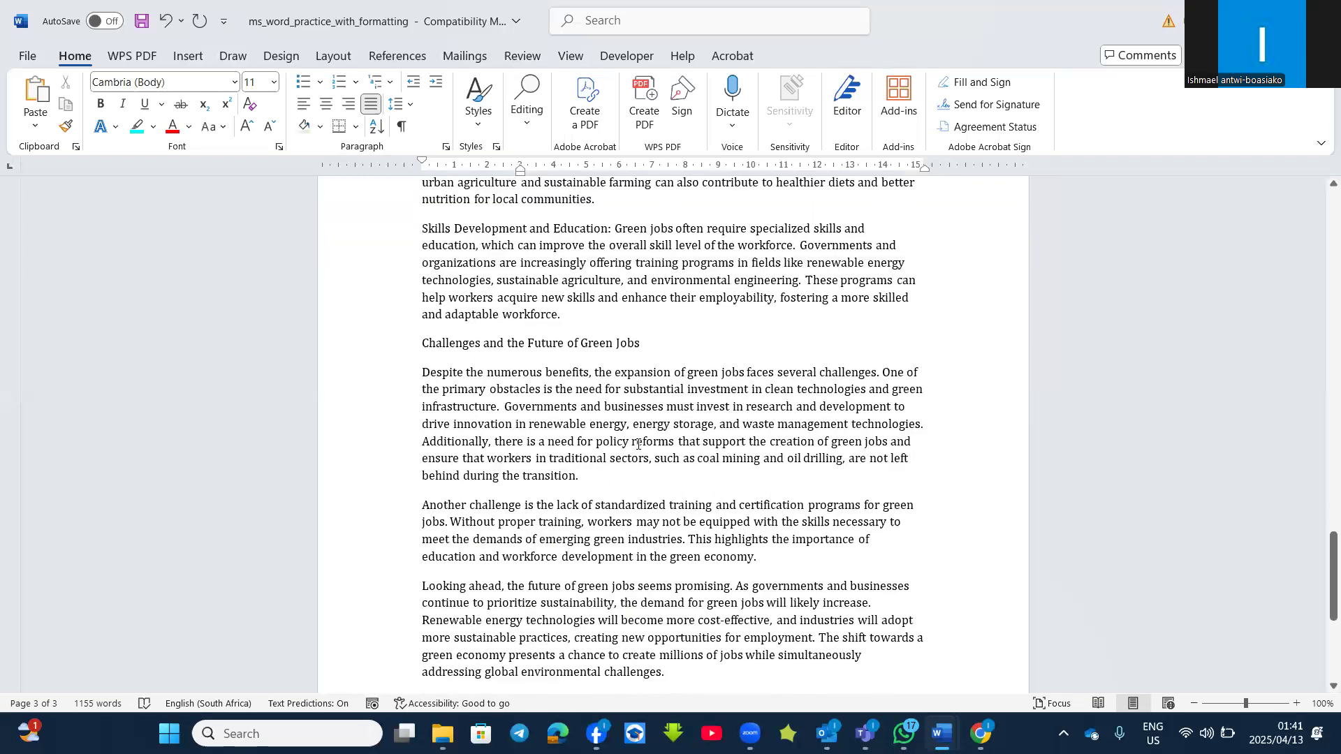
{"action": "left_click_drag", "start_coordinate": [421, 343], "coordinate": [434, 556]}
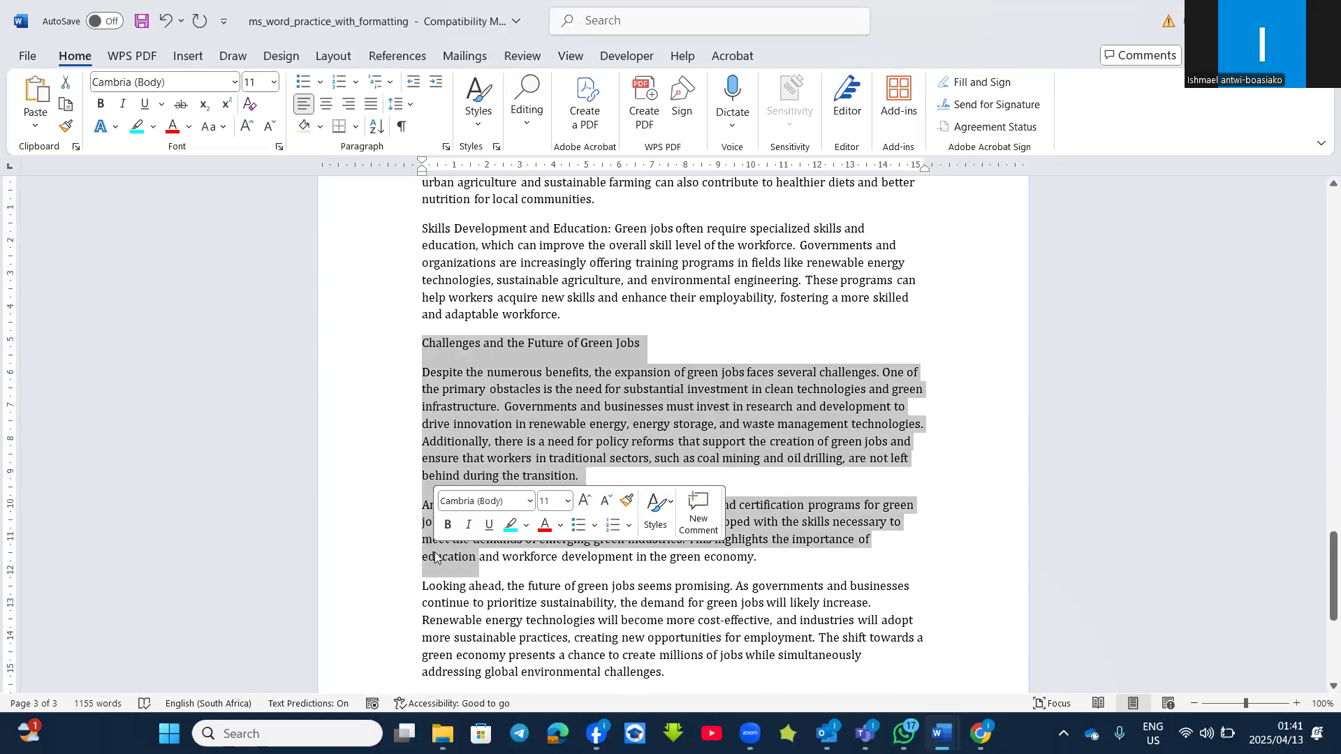
{"action": "left_click", "coordinate": [320, 82]}
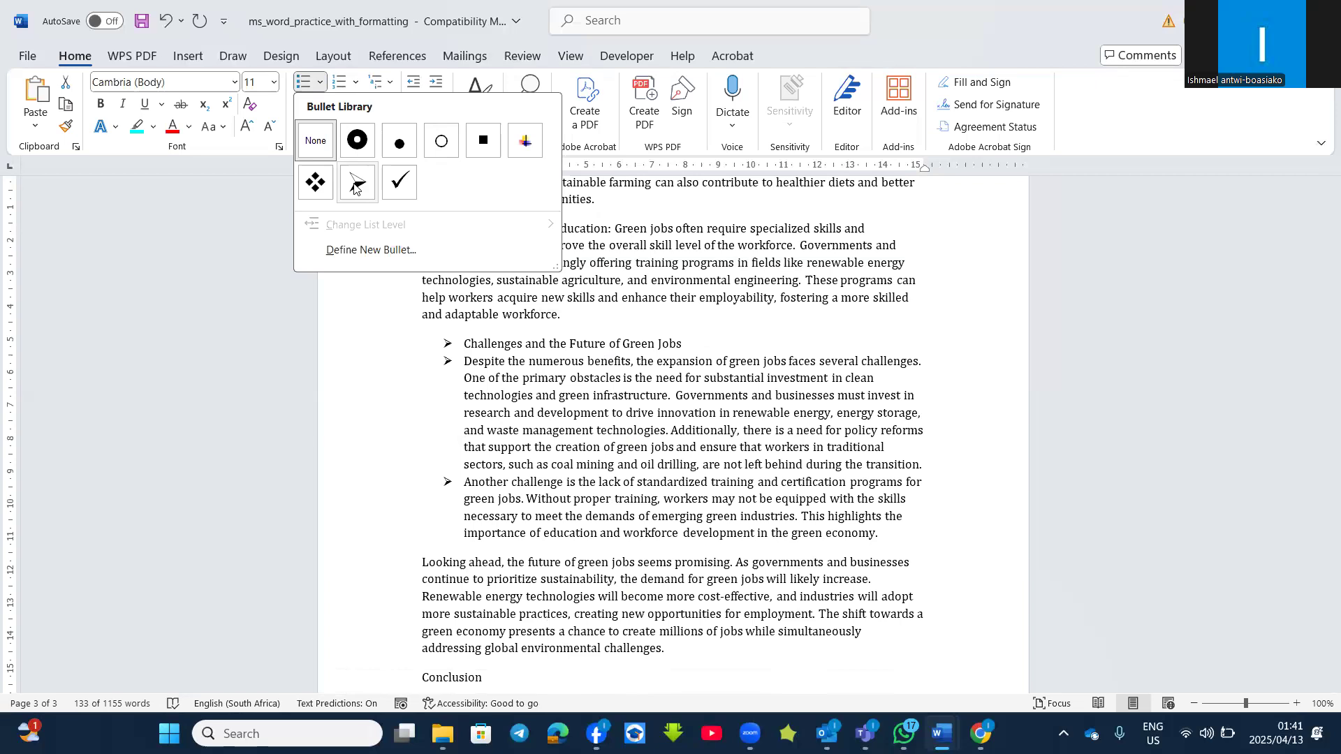
{"action": "left_click", "coordinate": [355, 183]}
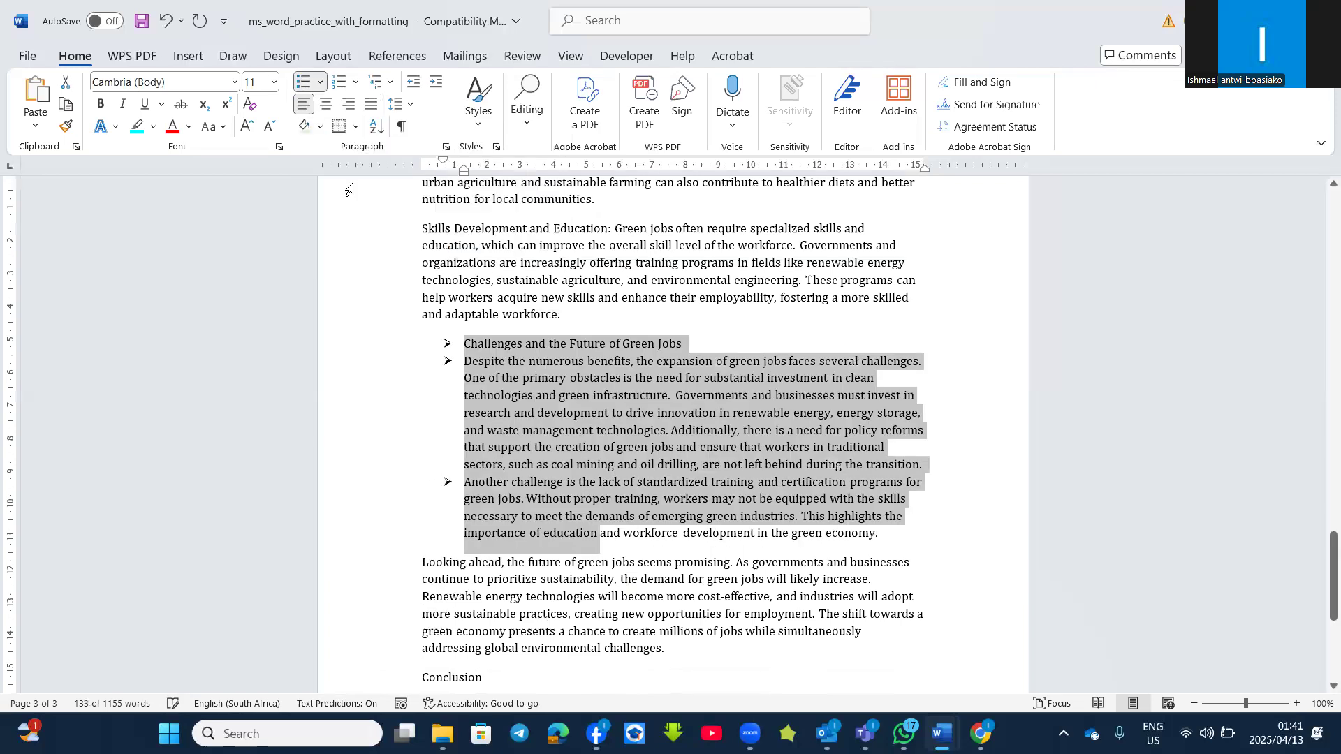
Start defining a new picture bullet for the selected list, with the picture taken from a file.
{"action": "scroll", "coordinate": [566, 441], "scroll_direction": "down", "scroll_amount": 1}
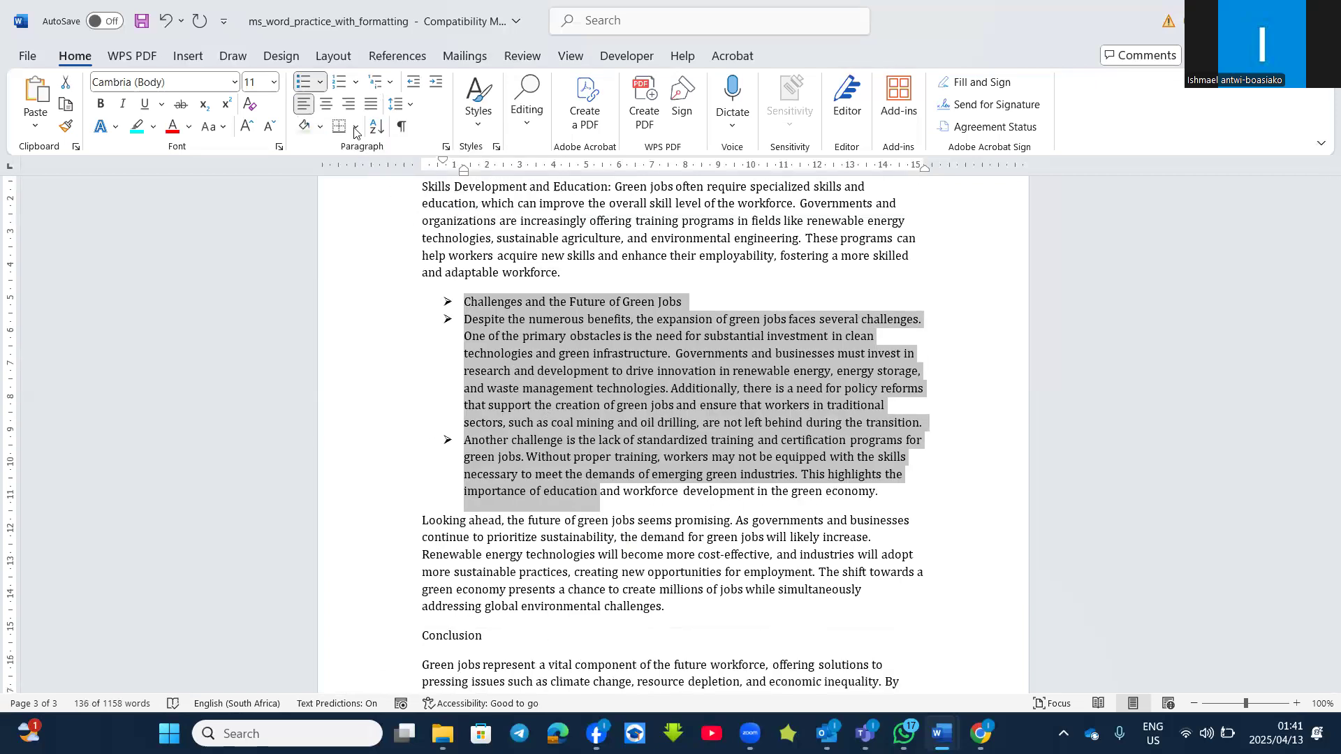
{"action": "left_click", "coordinate": [323, 83]}
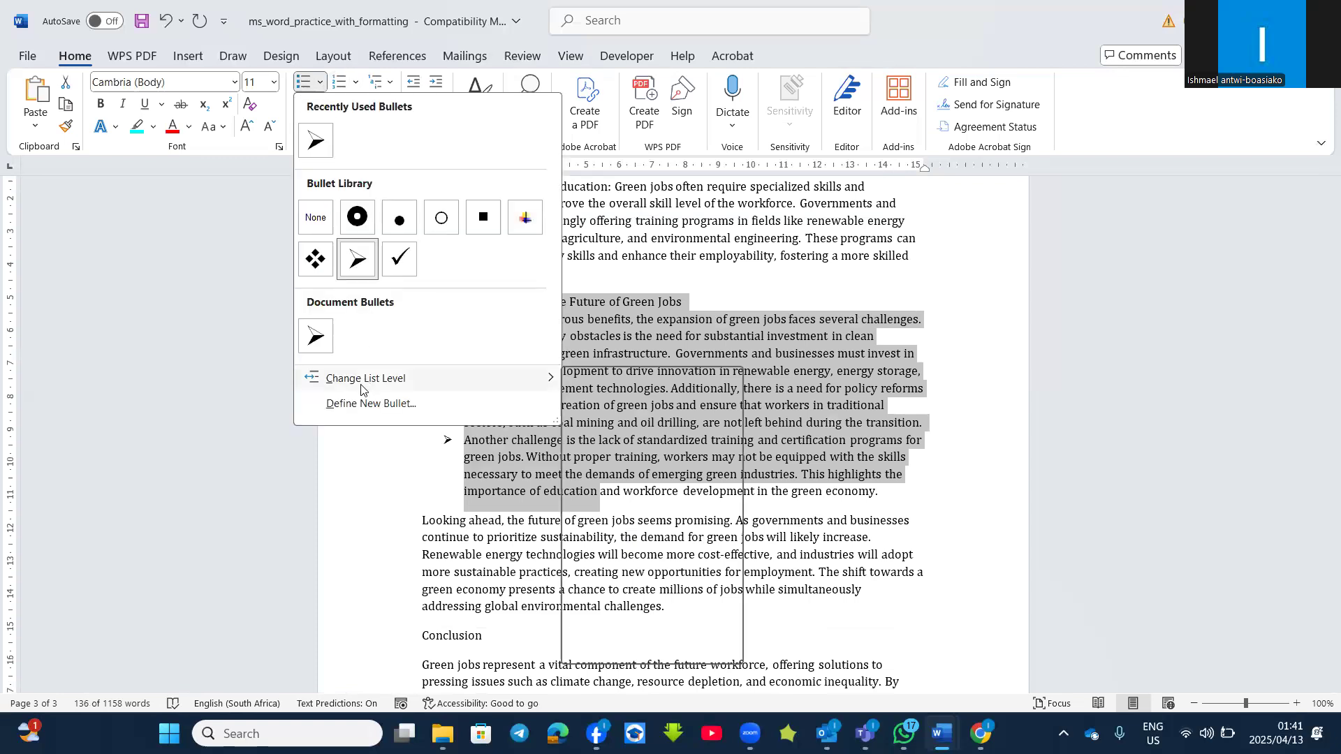
{"action": "left_click", "coordinate": [364, 405]}
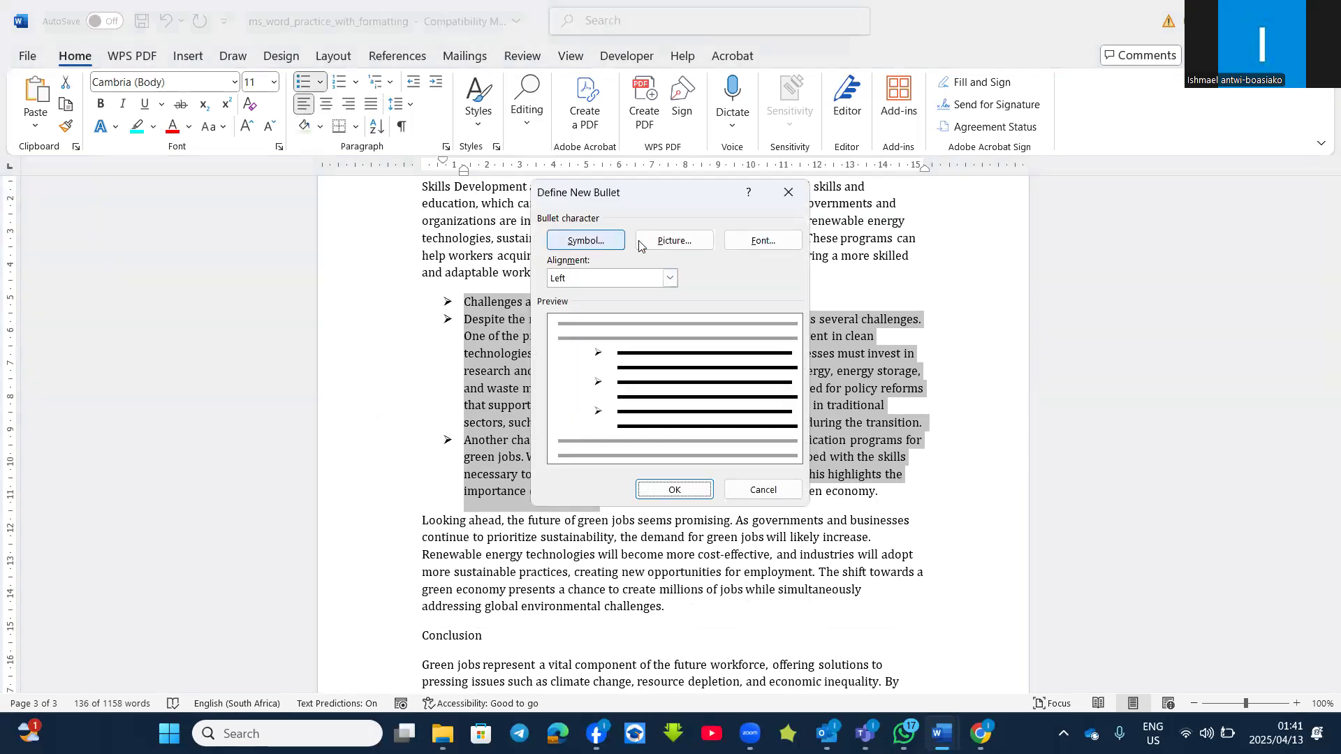
{"action": "left_click", "coordinate": [694, 242]}
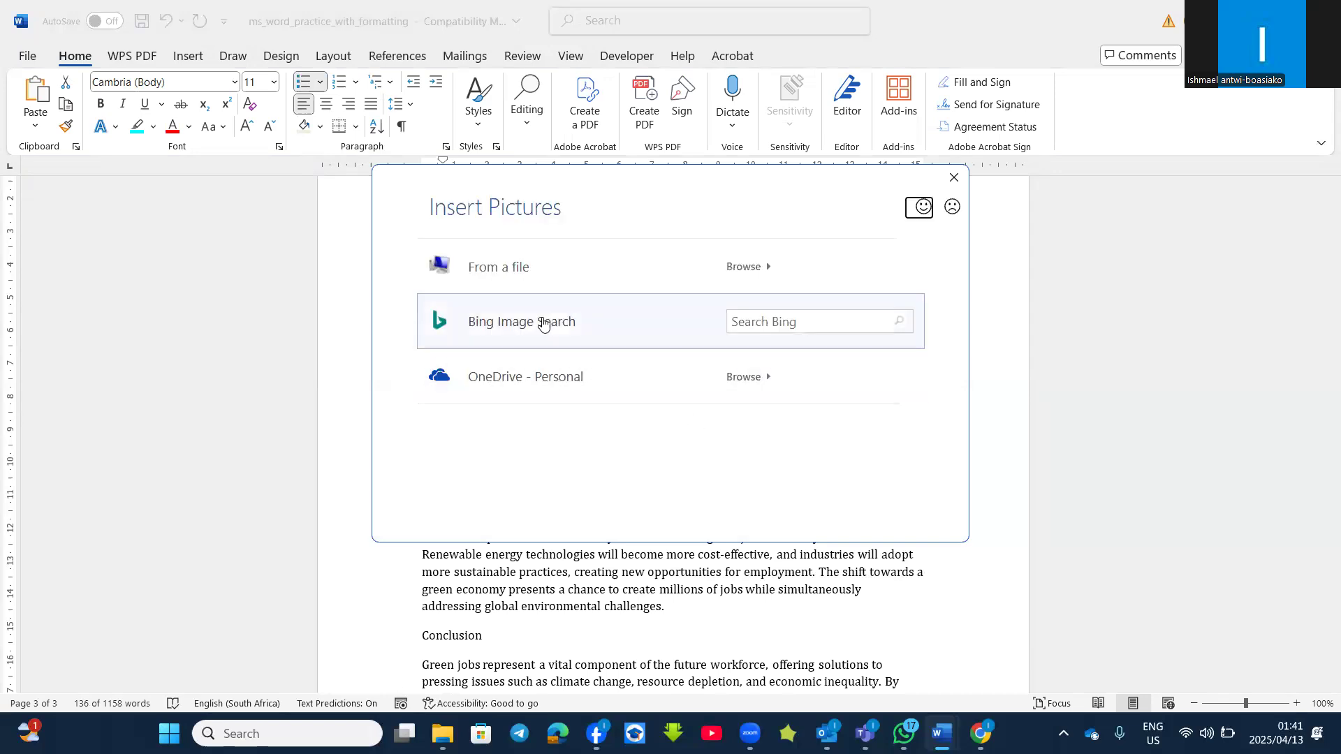
{"action": "left_click", "coordinate": [511, 273]}
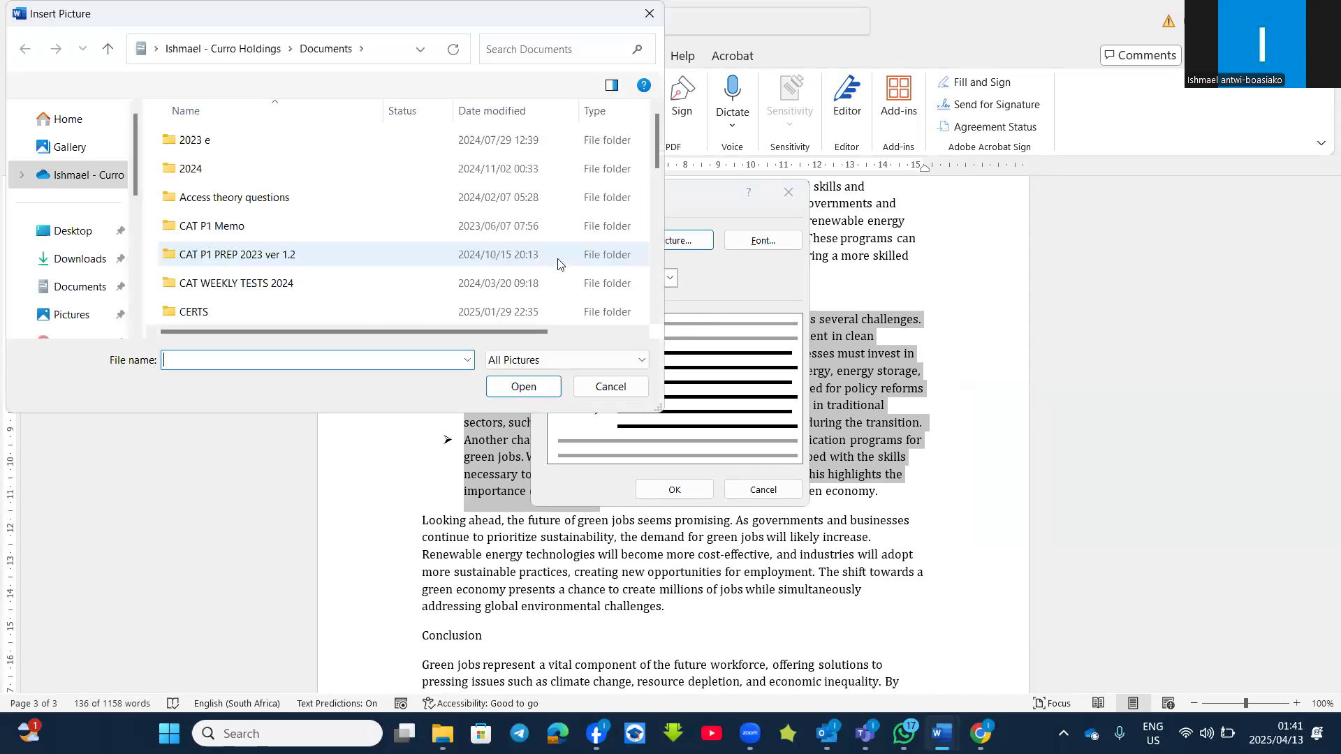
Use the 1Phone picture from 2024 > 2024 TASKS > TERM 1 > Gr 10 > Gr 10 Term 1 DATA as the list's bullet.
{"action": "double_click", "coordinate": [211, 171]}
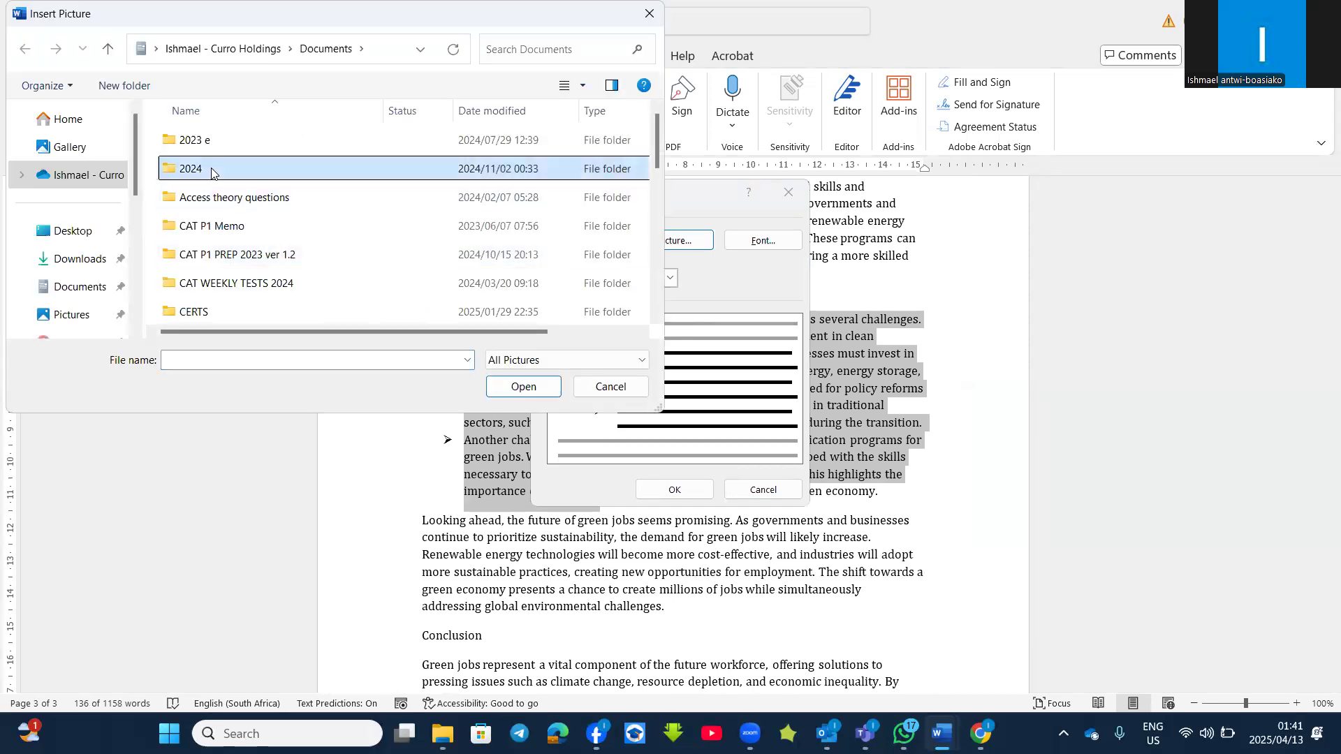
{"action": "double_click", "coordinate": [220, 141]}
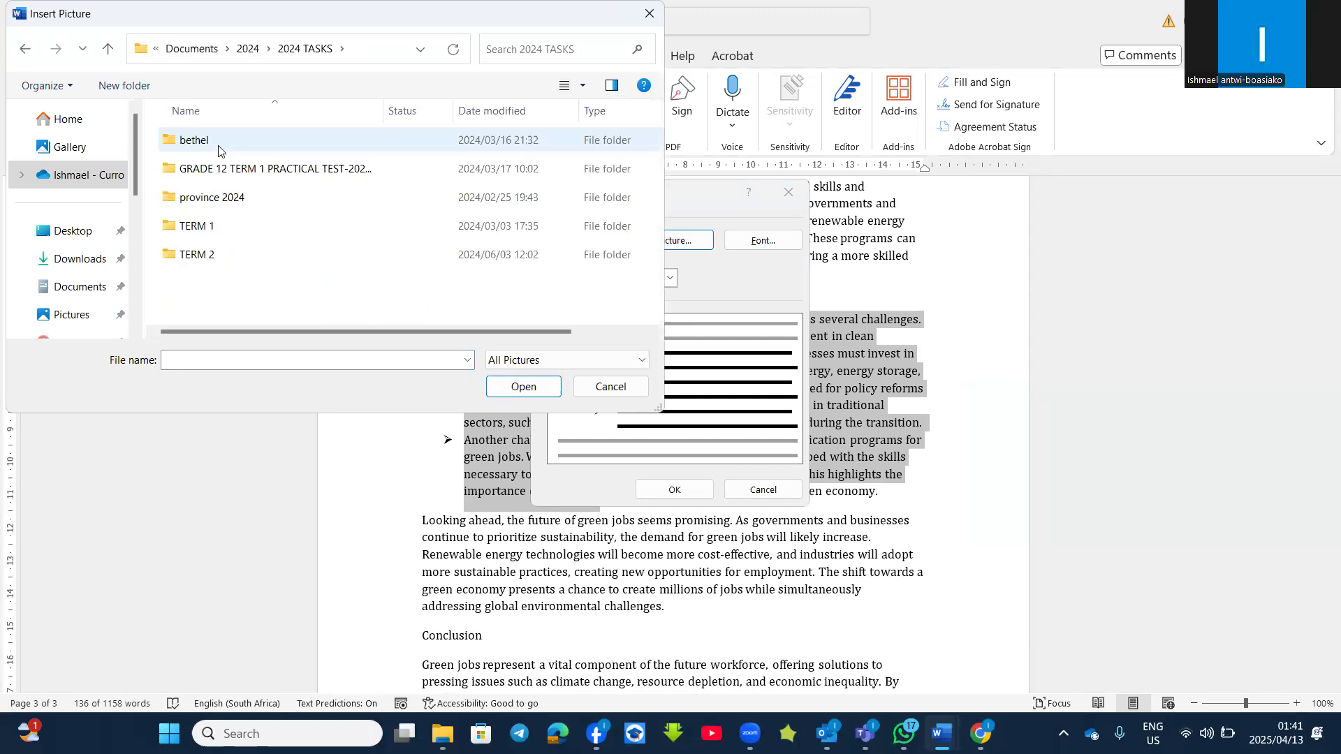
{"action": "left_click", "coordinate": [201, 232]}
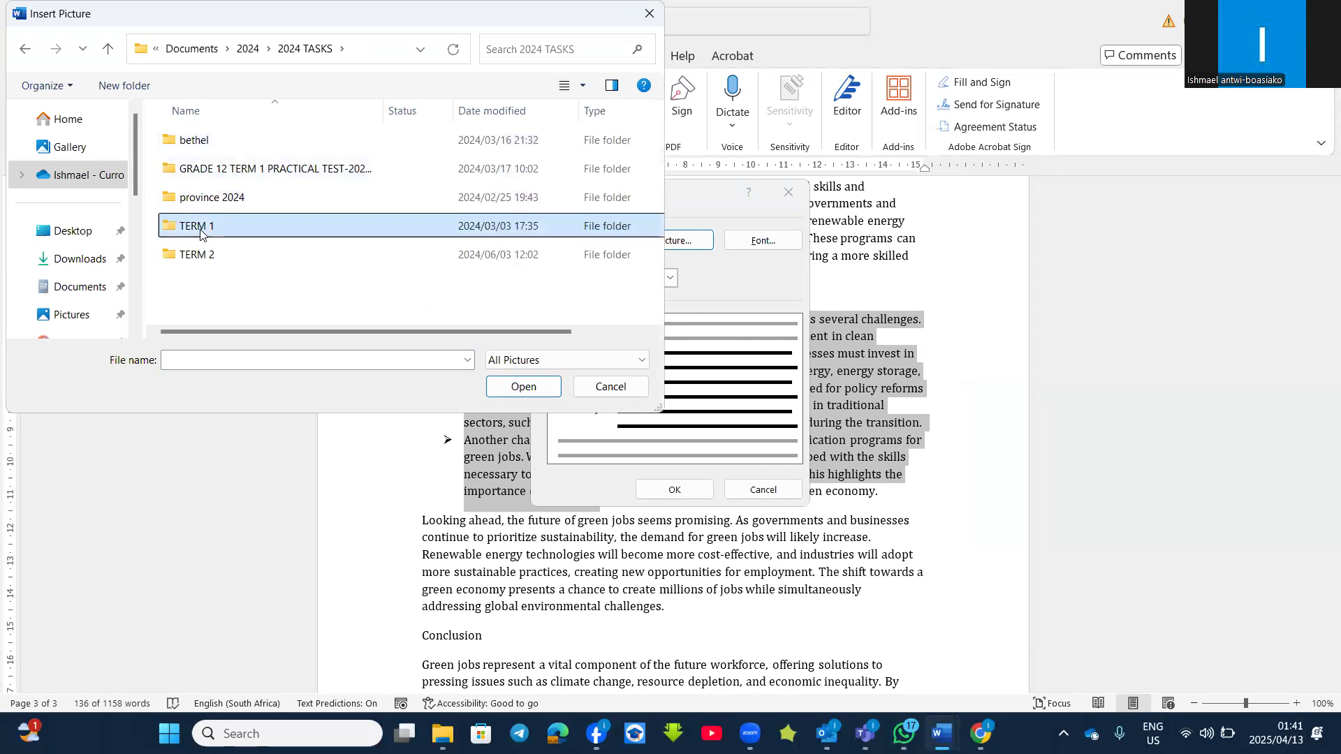
{"action": "double_click", "coordinate": [200, 227]}
{"action": "left_click", "coordinate": [201, 143]}
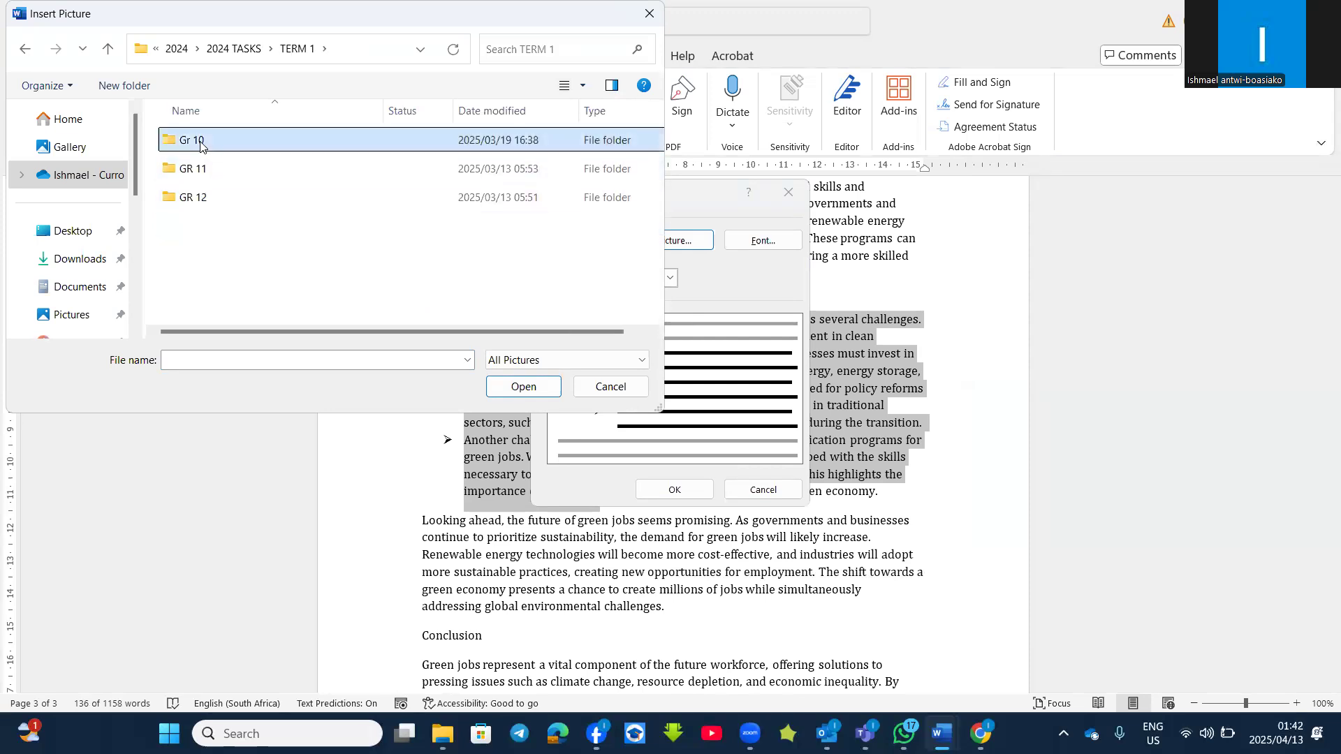
{"action": "double_click", "coordinate": [201, 143]}
{"action": "double_click", "coordinate": [201, 142]}
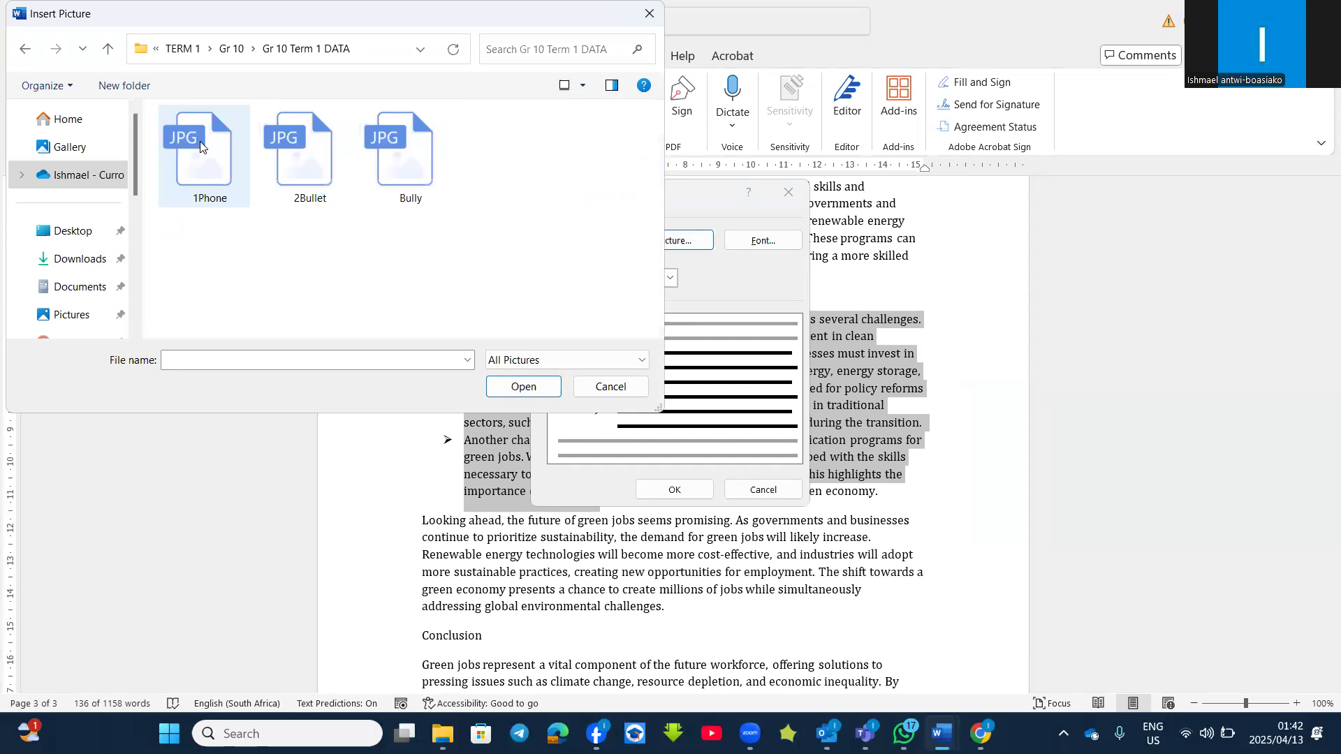
{"action": "left_click", "coordinate": [205, 162]}
{"action": "left_click", "coordinate": [517, 386]}
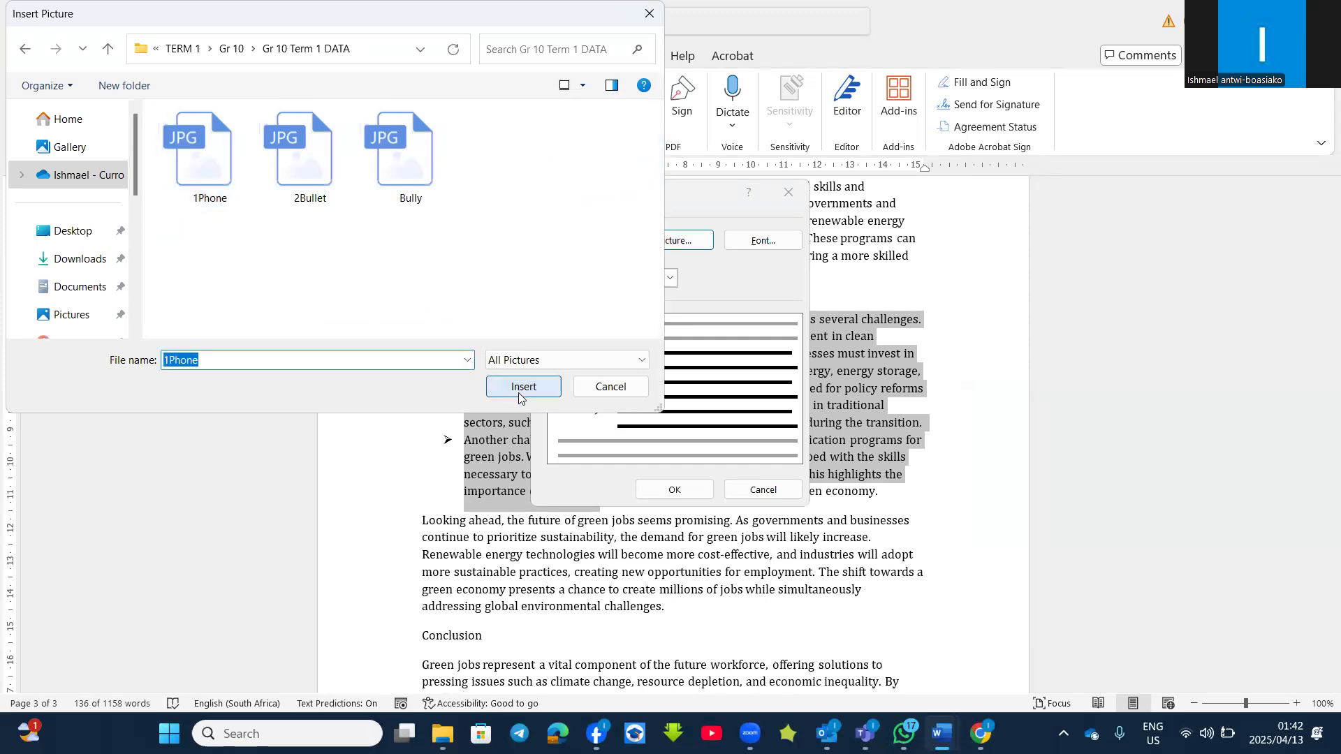
{"action": "left_click", "coordinate": [667, 493]}
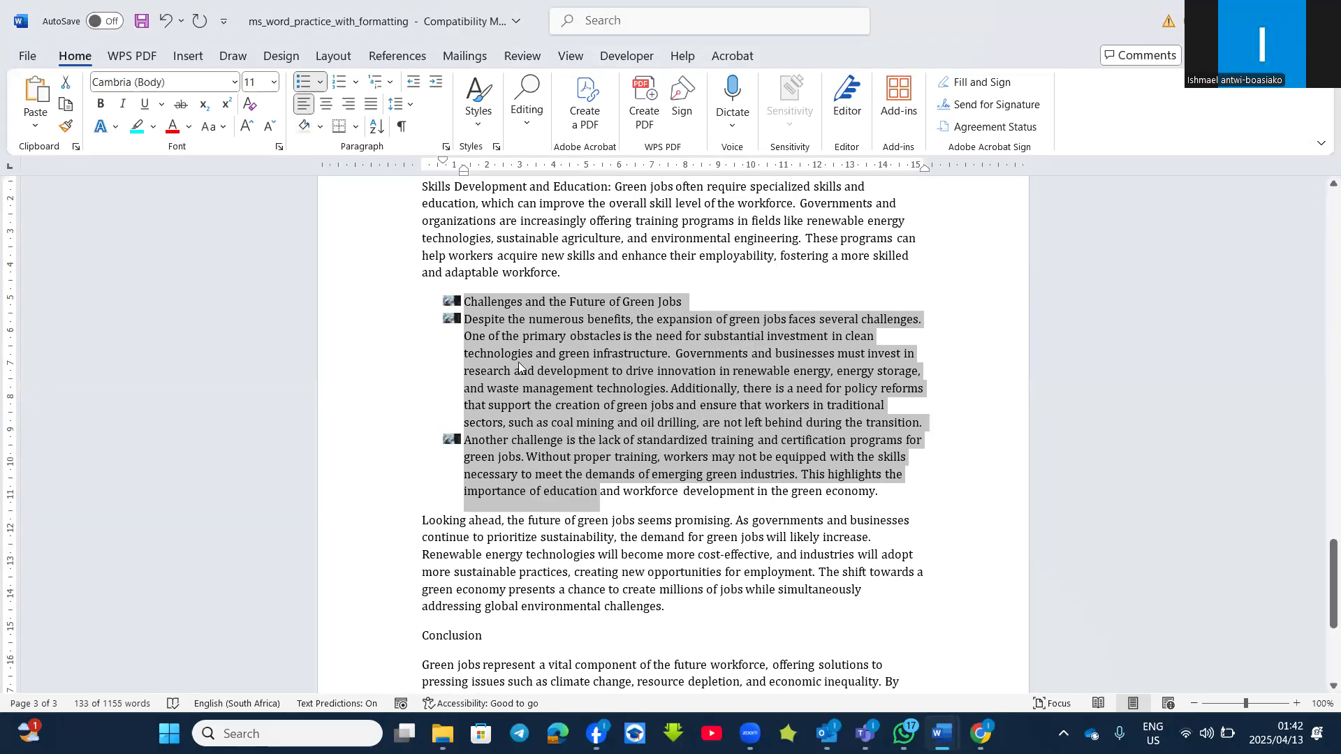
Start defining a new symbol bullet for the paragraph beginning "Looking ahead".
{"action": "scroll", "coordinate": [519, 354], "scroll_direction": "down", "scroll_amount": 2}
{"action": "left_click_drag", "start_coordinate": [424, 357], "coordinate": [468, 441]}
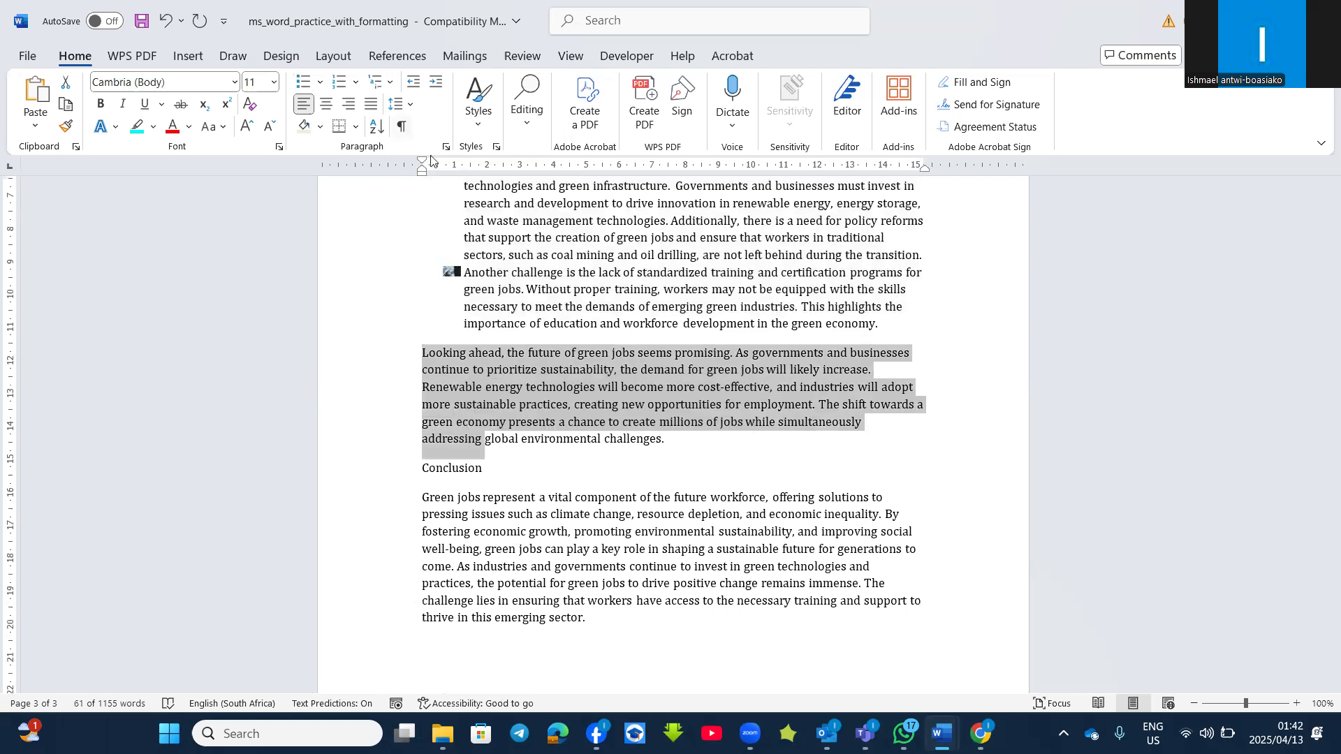
{"action": "left_click", "coordinate": [319, 85]}
{"action": "left_click", "coordinate": [381, 405]}
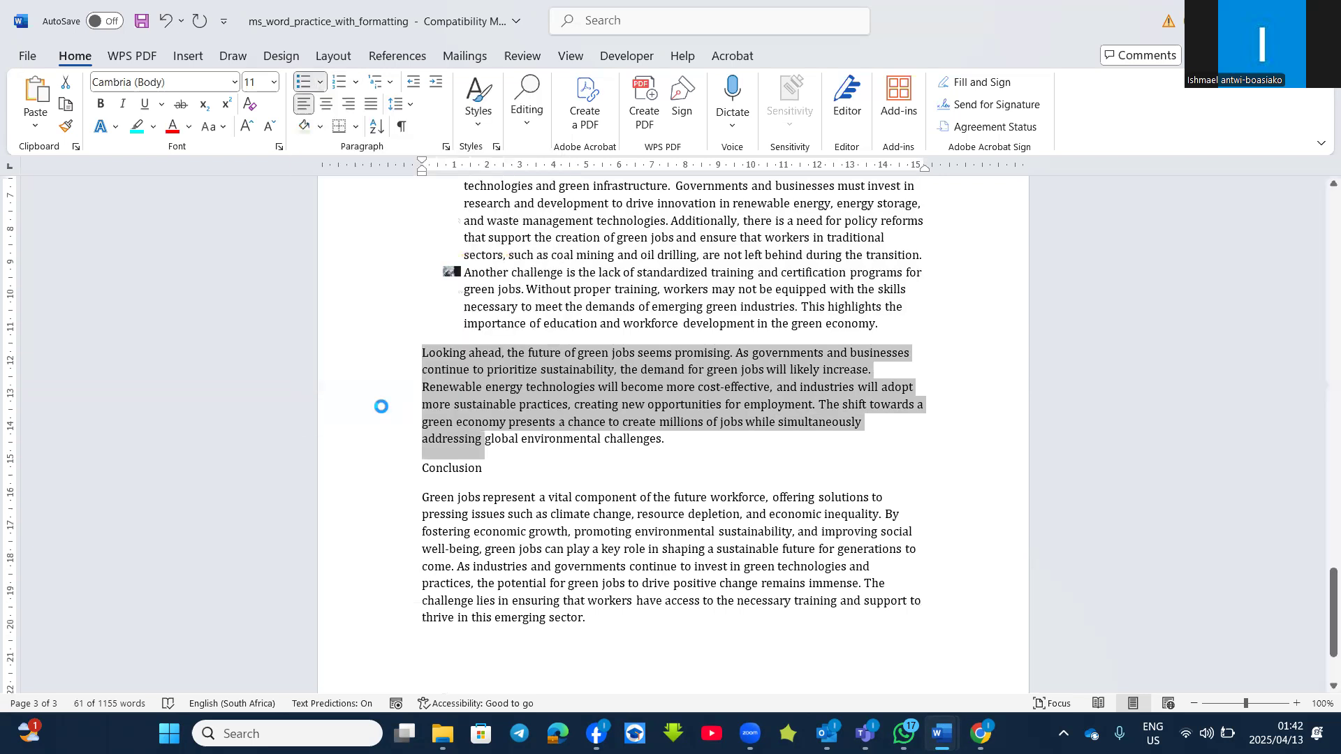
{"action": "left_click", "coordinate": [596, 243]}
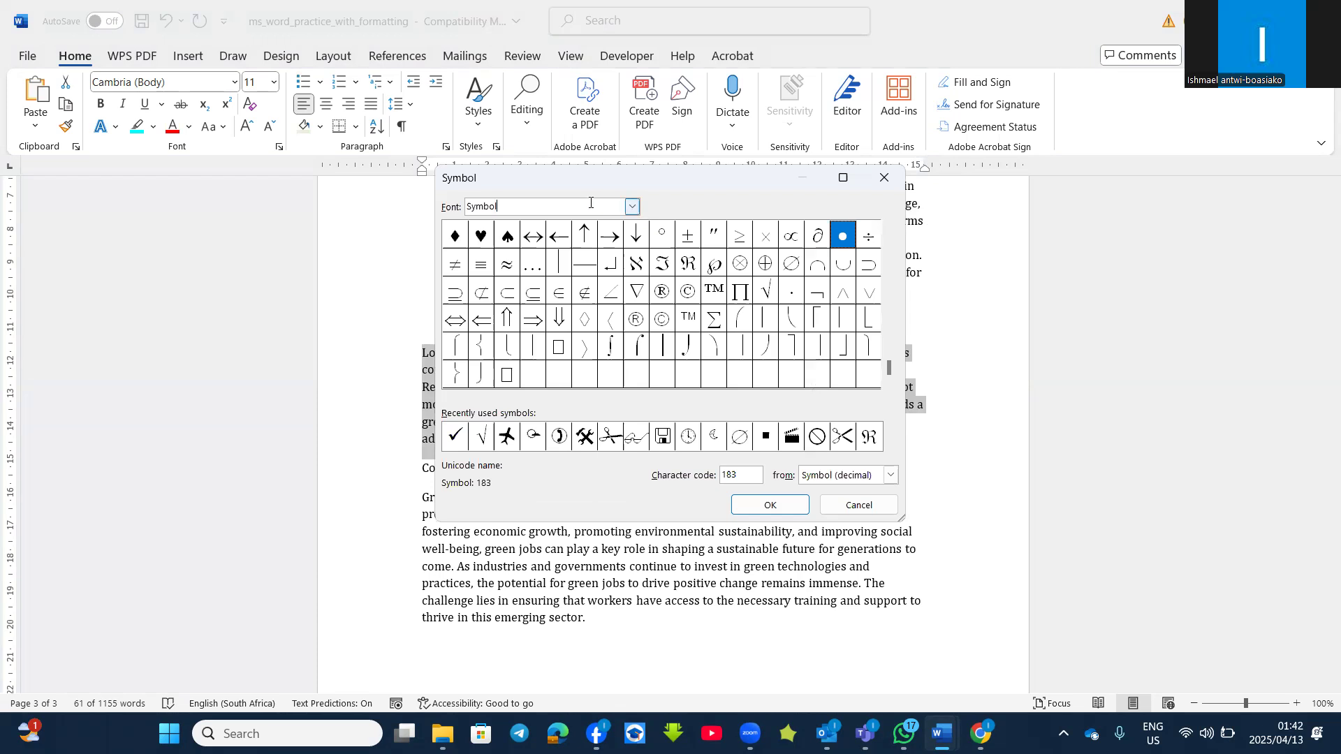
Set the bullet symbol to Wingdings character code 200 and apply it to the "Looking ahead" paragraph.
{"action": "key", "text": "BackSpace"}
{"action": "key", "text": "BackSpace"}
{"action": "key", "text": "BackSpace"}
{"action": "key", "text": "BackSpace"}
{"action": "key", "text": "BackSpace"}
{"action": "type", "text": "wingdings"}
{"action": "left_click", "coordinate": [632, 207]}
{"action": "left_click", "coordinate": [509, 295]}
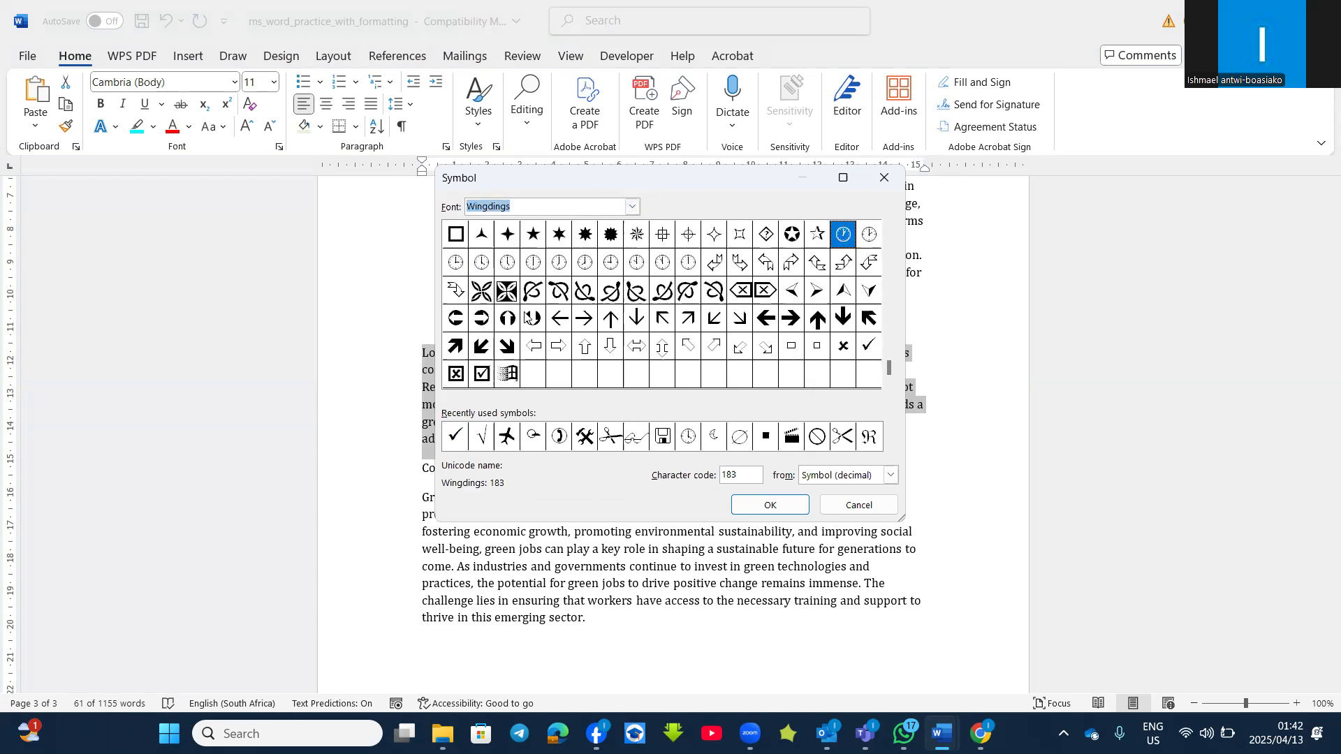
{"action": "left_click", "coordinate": [743, 478]}
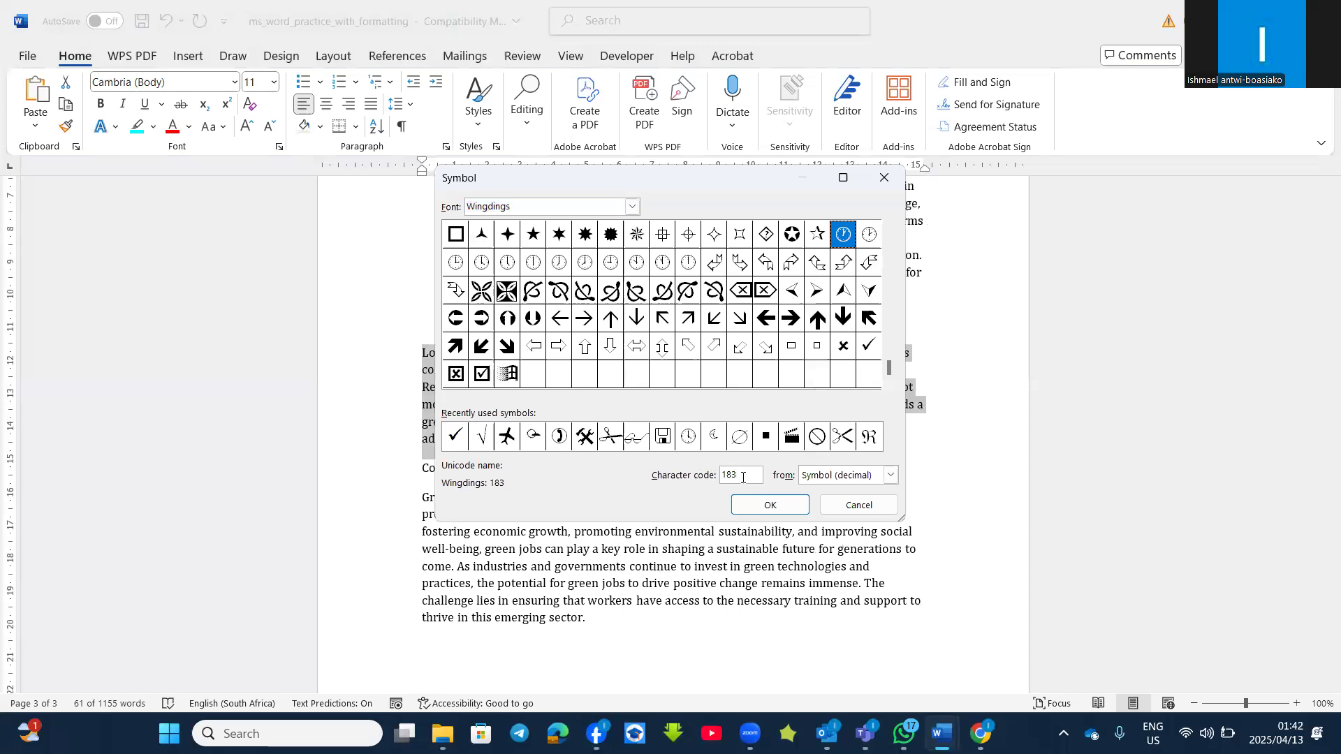
{"action": "type", "text": "200"}
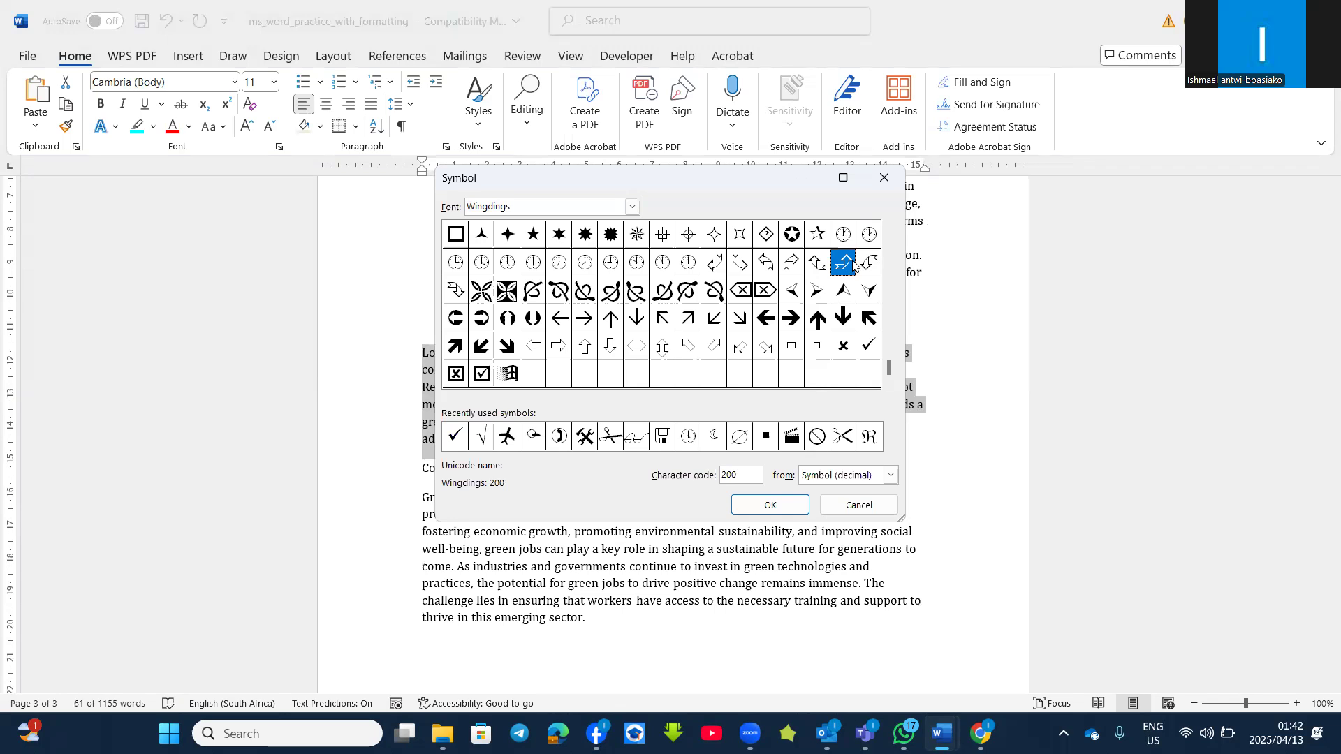
{"action": "left_click", "coordinate": [739, 502]}
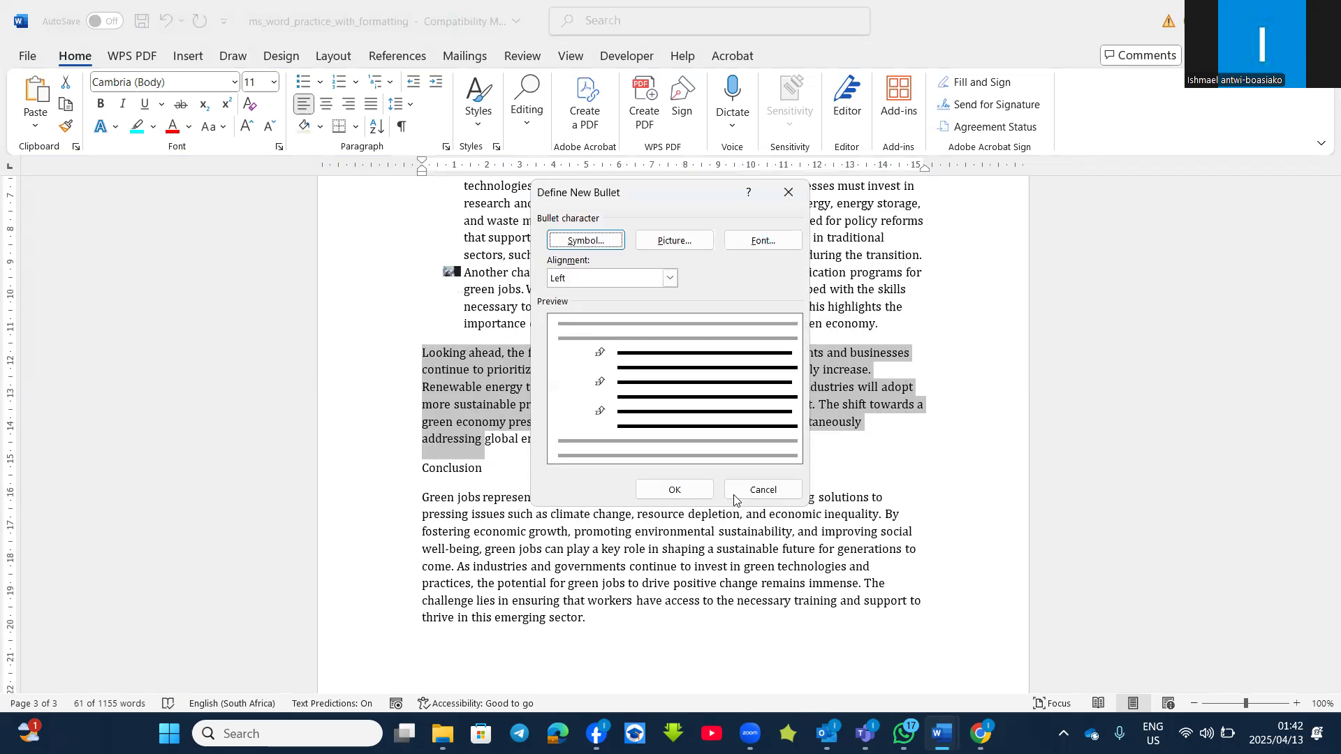
{"action": "left_click", "coordinate": [674, 491]}
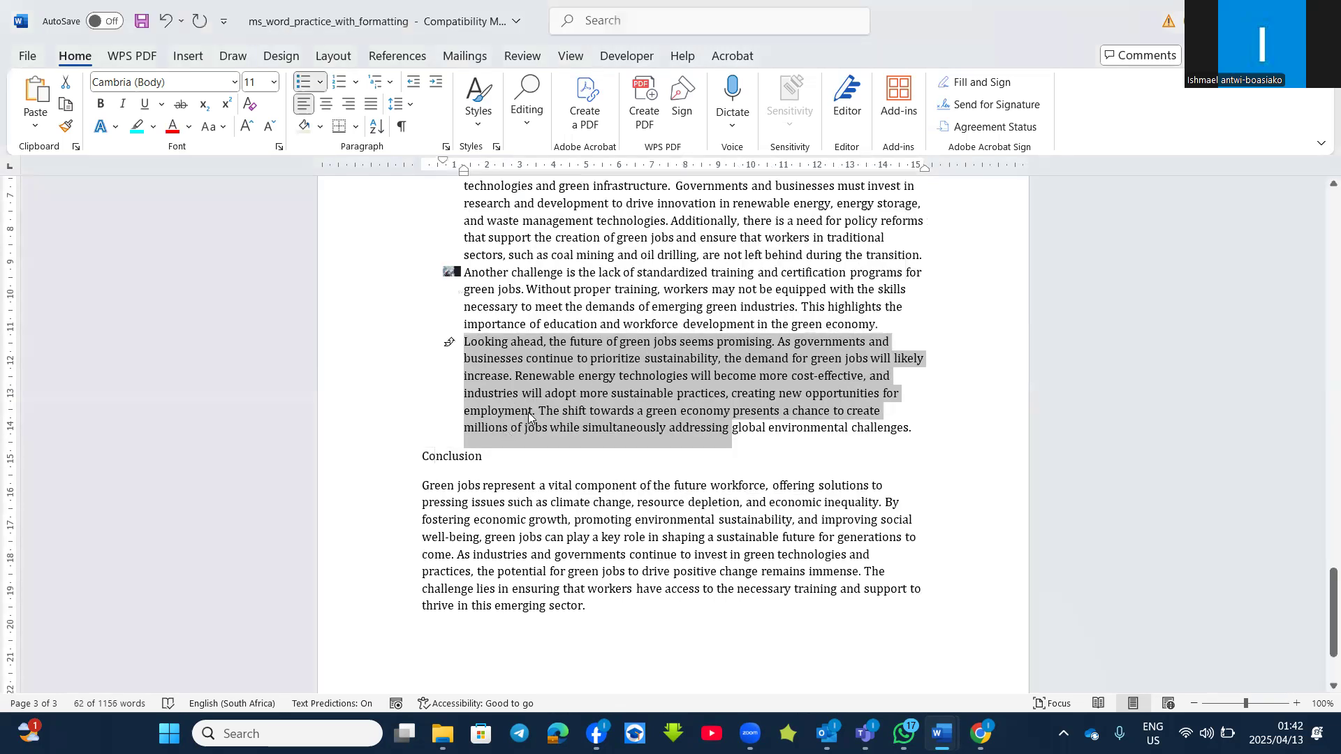
Number the paragraph under the Conclusion heading with the uppercase Roman numeral format (I., II., III.).
{"action": "scroll", "coordinate": [534, 421], "scroll_direction": "up", "scroll_amount": 2}
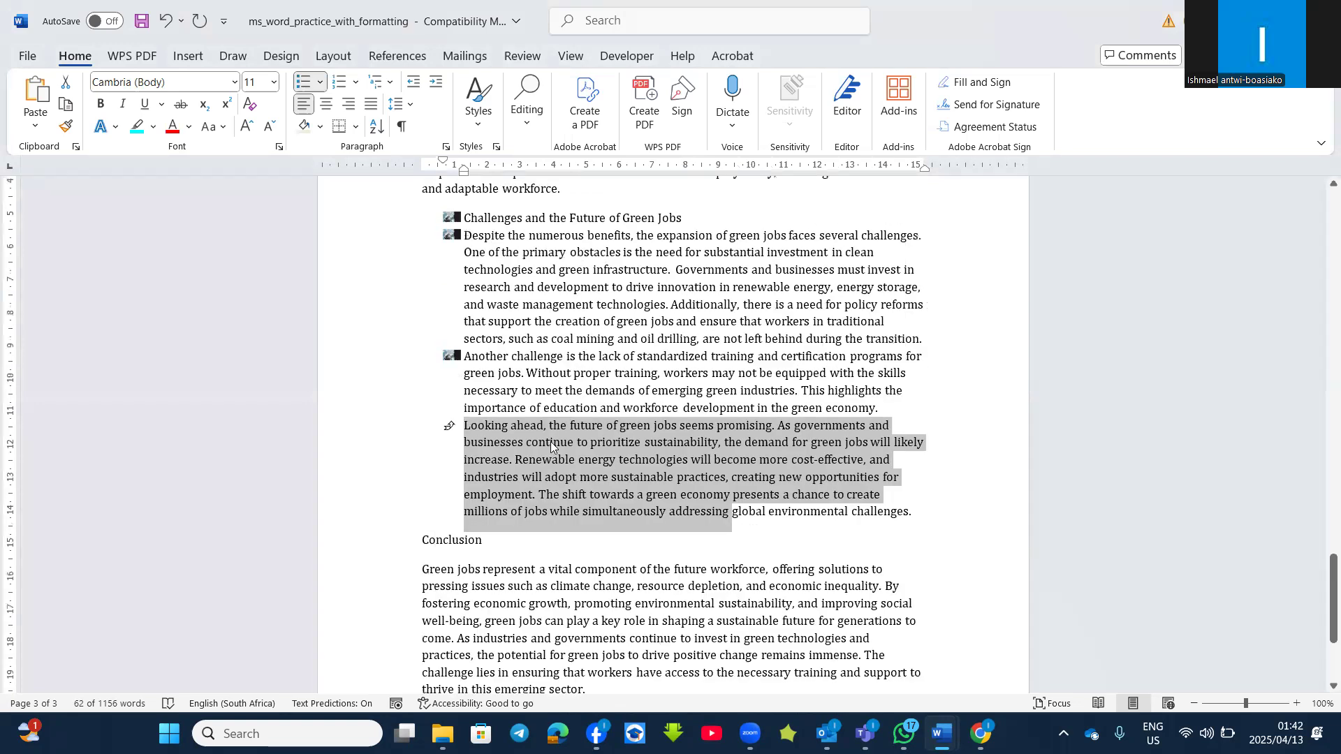
{"action": "scroll", "coordinate": [550, 441], "scroll_direction": "up", "scroll_amount": 2}
{"action": "scroll", "coordinate": [472, 360], "scroll_direction": "down", "scroll_amount": 5}
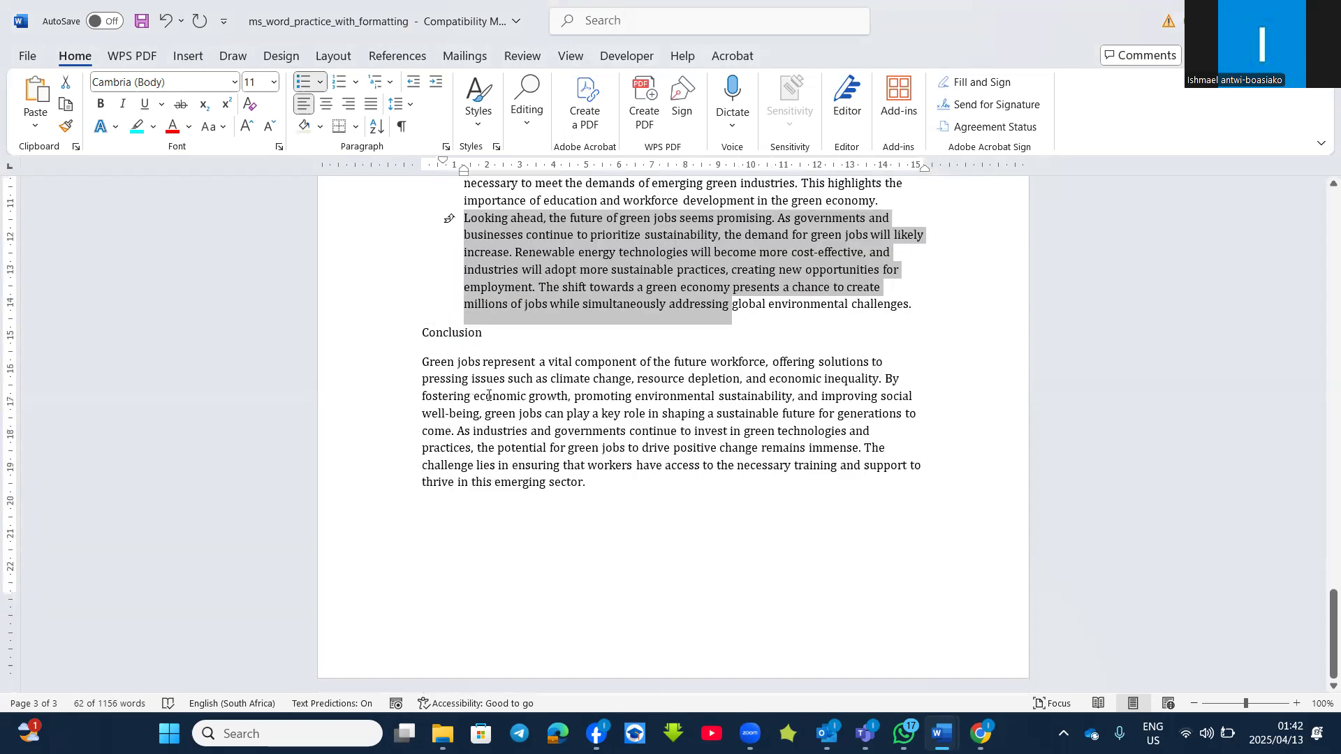
{"action": "triple_click", "coordinate": [442, 431]}
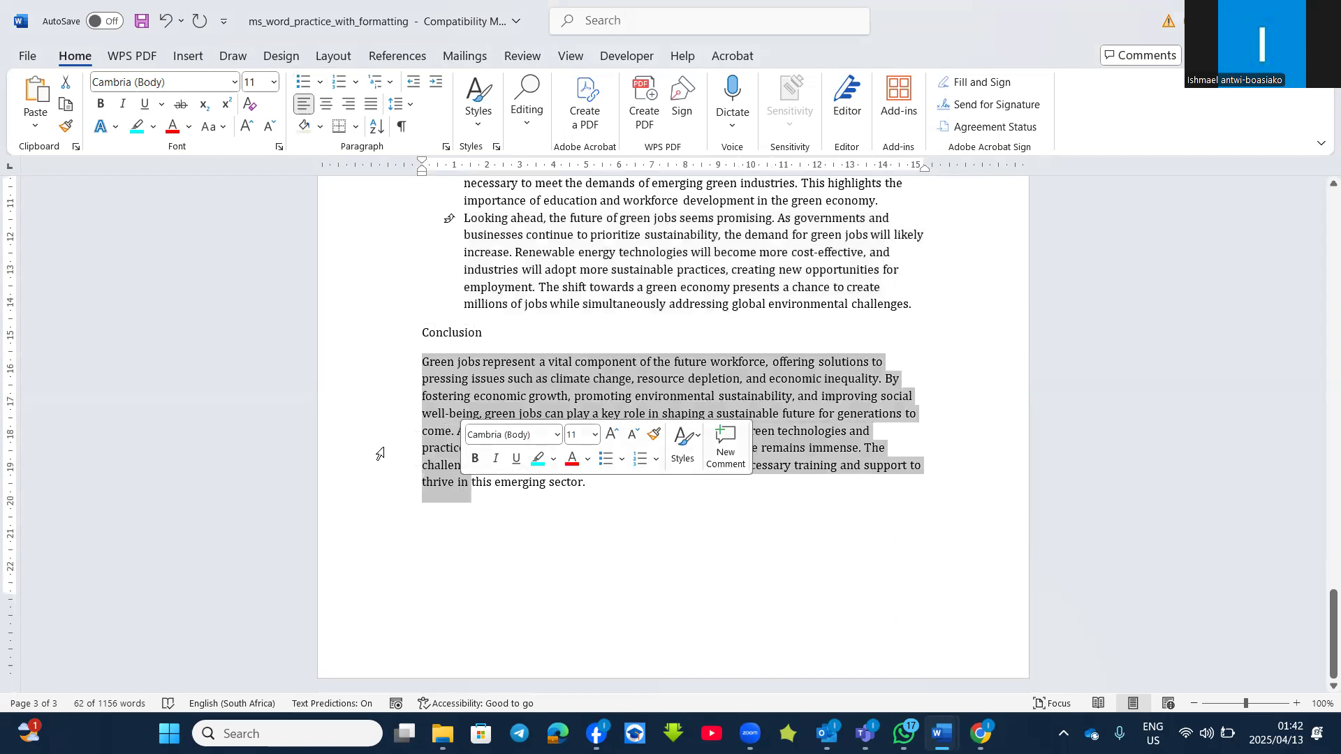
{"action": "left_click", "coordinate": [354, 84]}
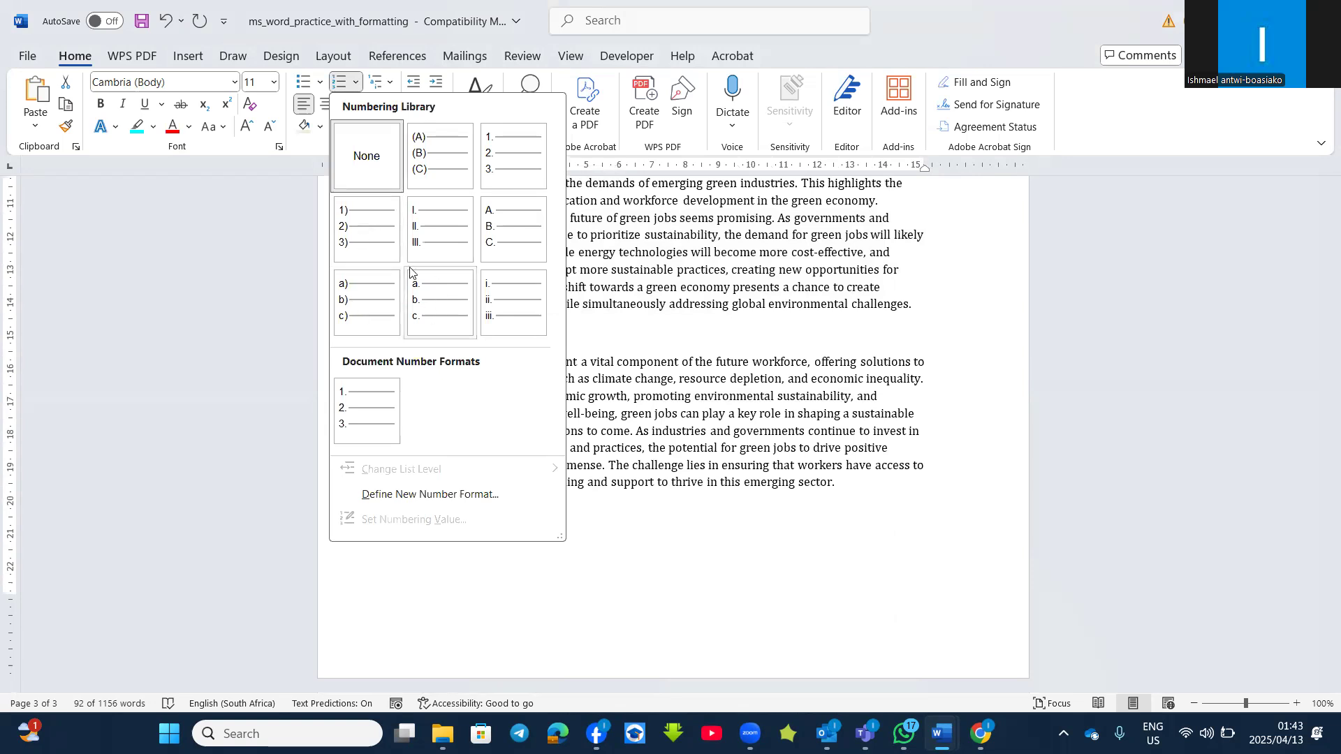
{"action": "left_click", "coordinate": [427, 233]}
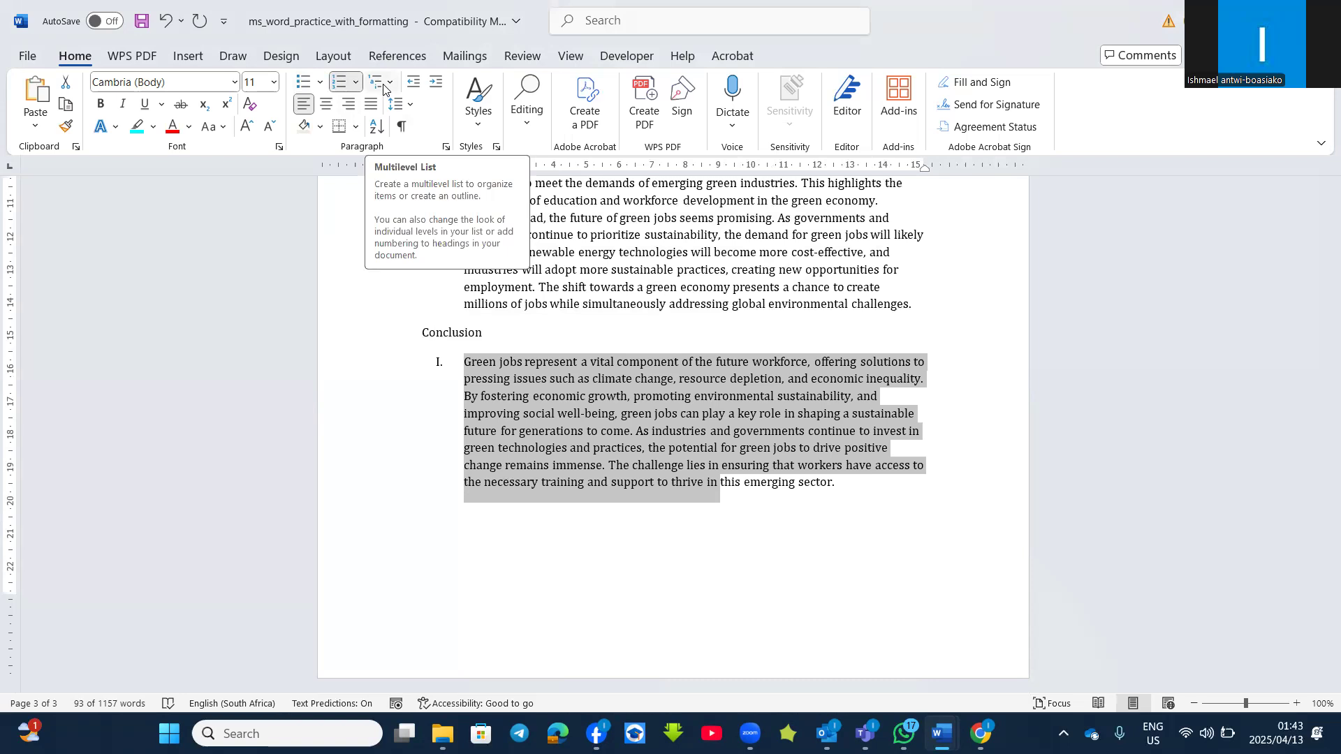
Review the indents and spacing and the line and page break settings of the paragraph under the Conclusion heading.
{"action": "left_click", "coordinate": [572, 339]}
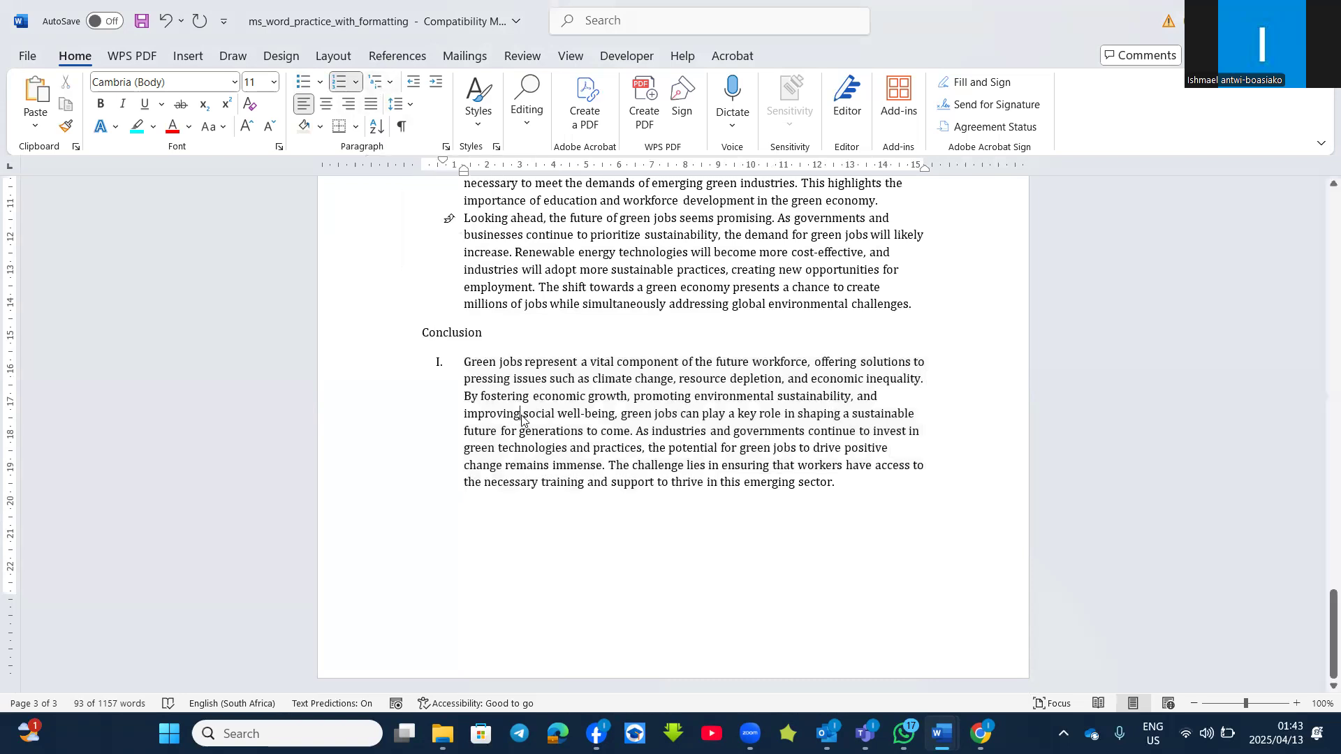
{"action": "left_click", "coordinate": [445, 146]}
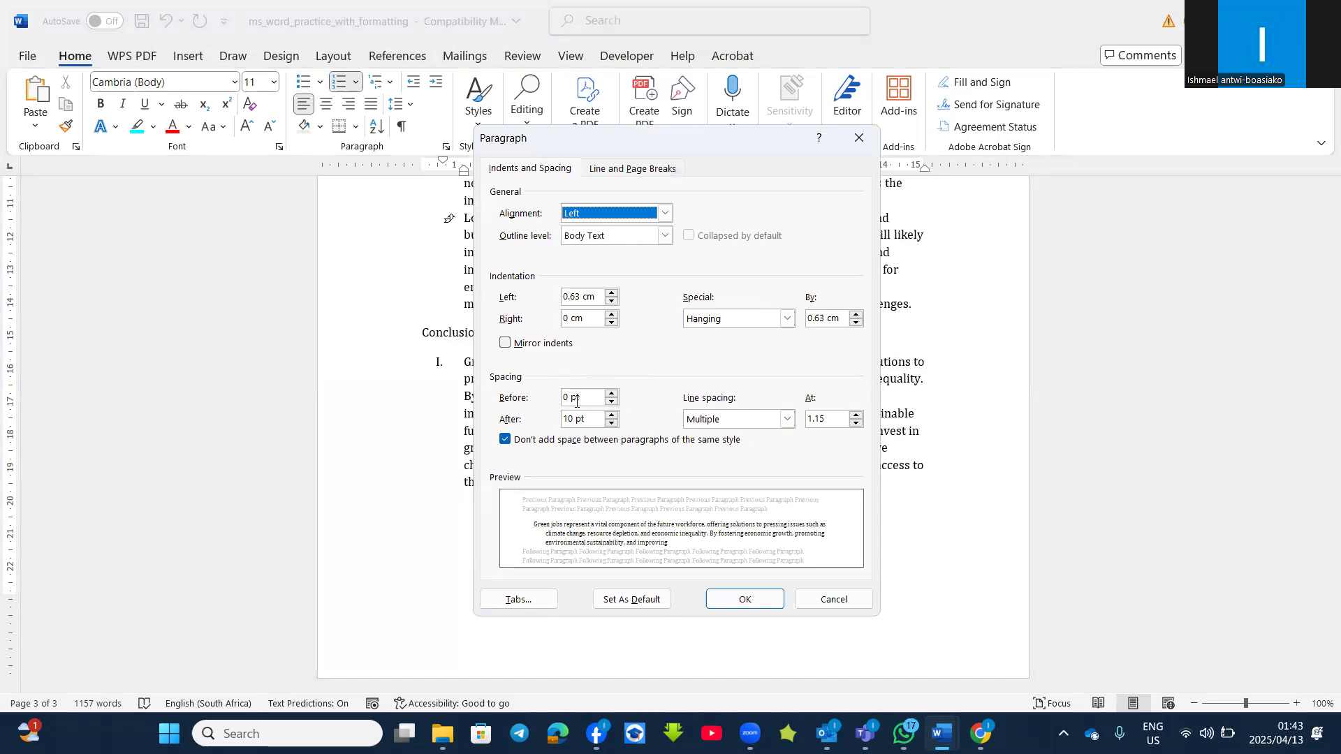
{"action": "left_click", "coordinate": [642, 169]}
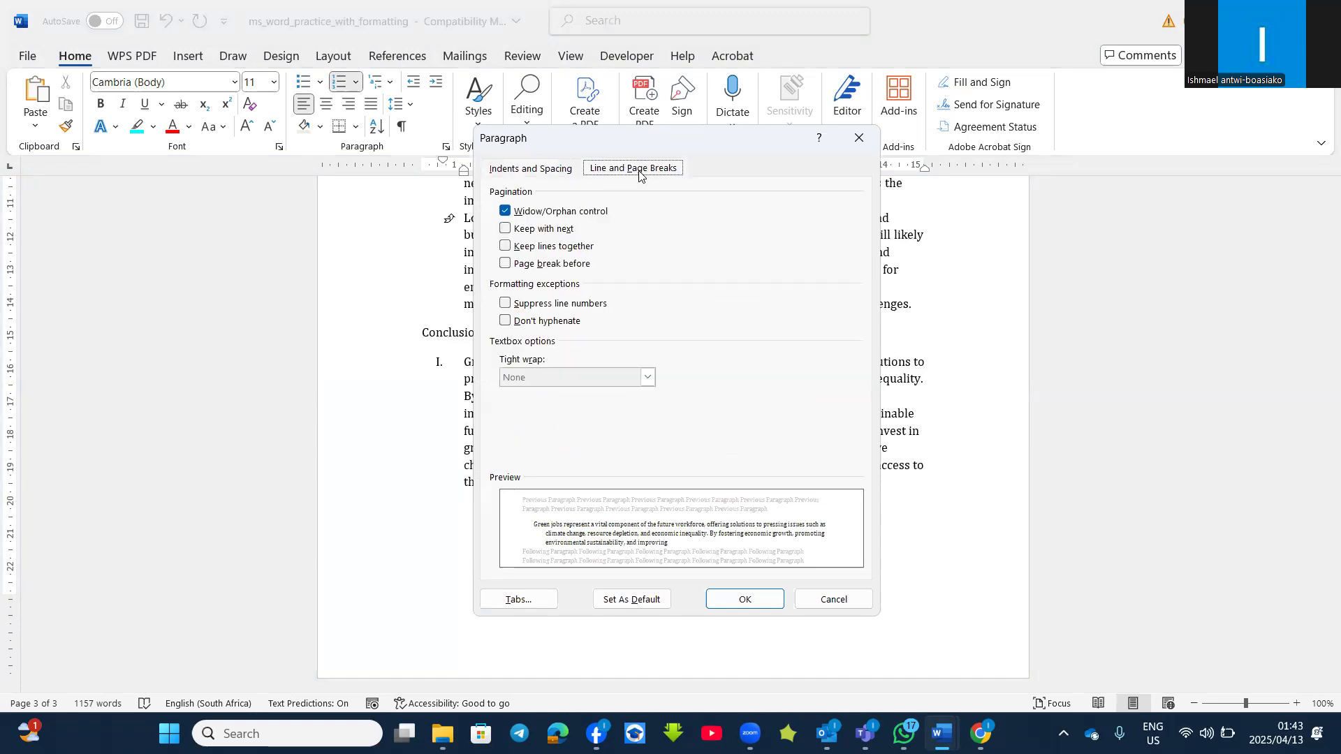
{"action": "left_click", "coordinate": [556, 170]}
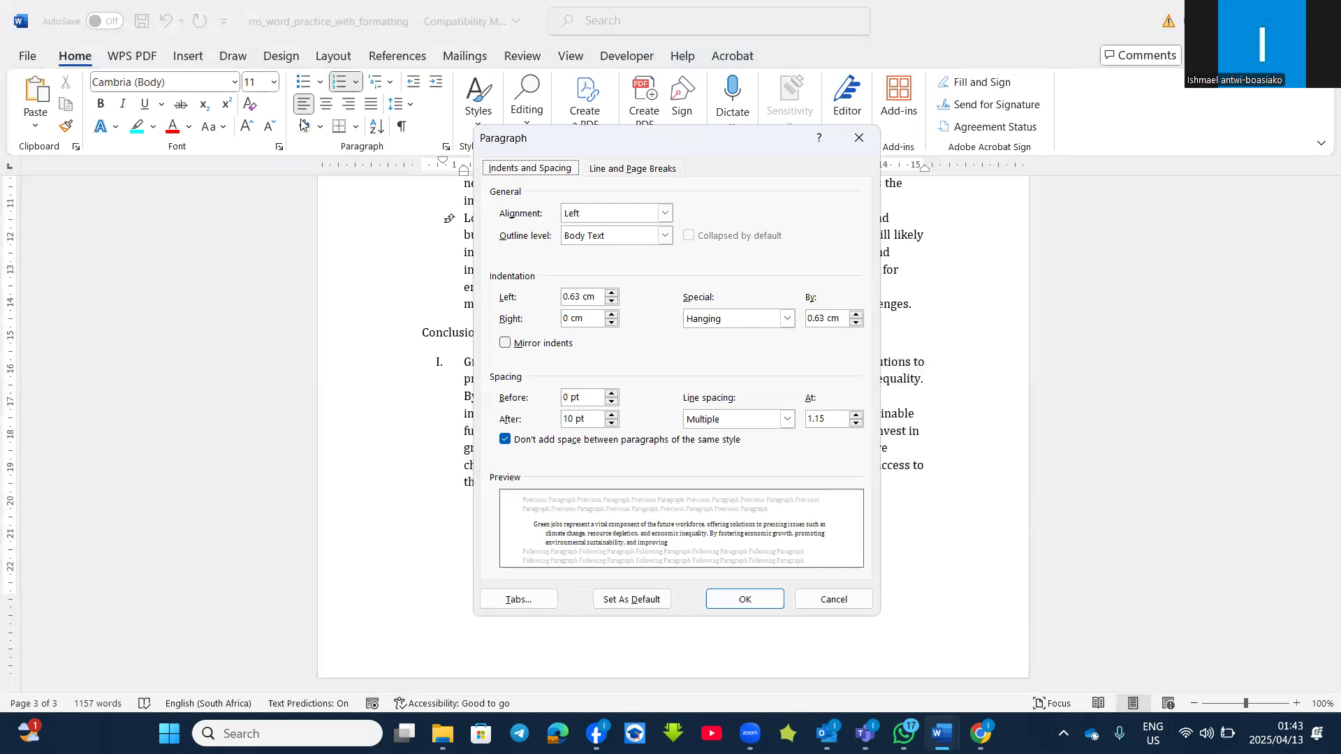
{"action": "left_click", "coordinate": [859, 138]}
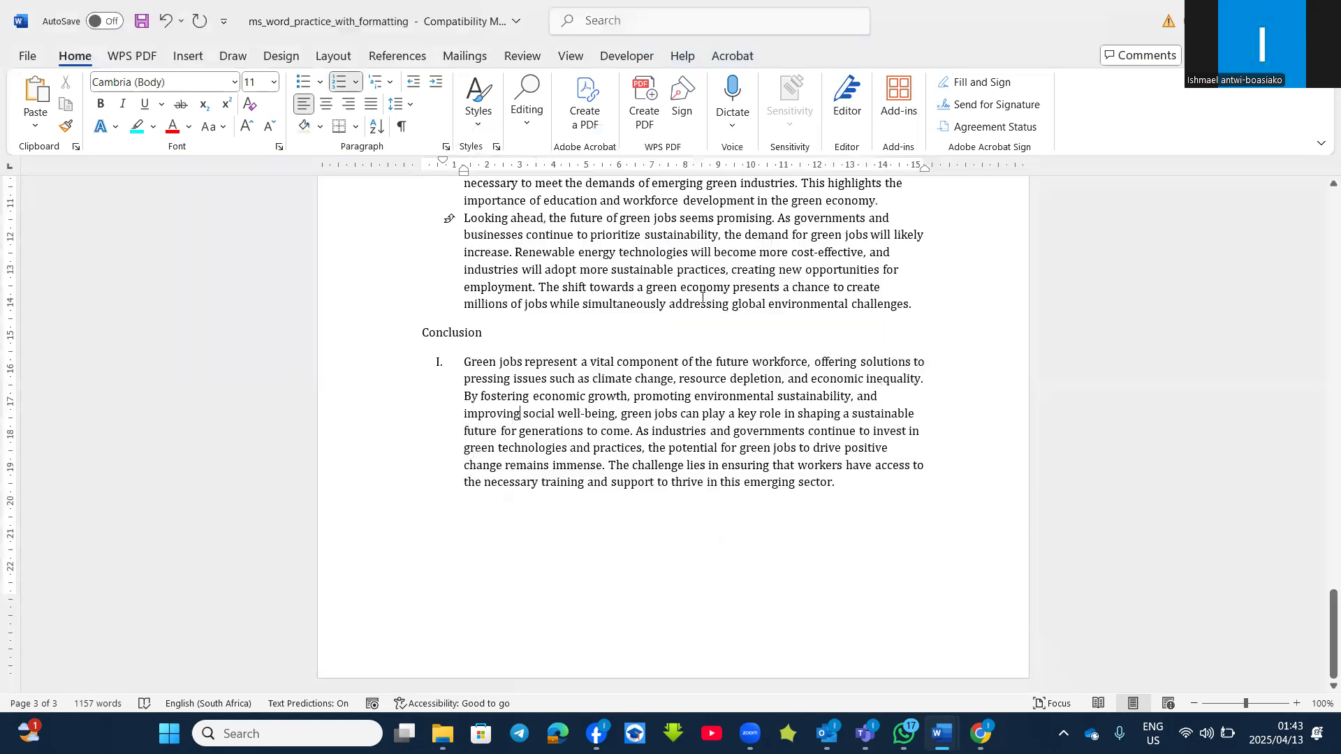
Turn on Keep lines together for the paragraph beginning "Reduction of Carbon Emissions".
{"action": "scroll", "coordinate": [627, 445], "scroll_direction": "up", "scroll_amount": 20}
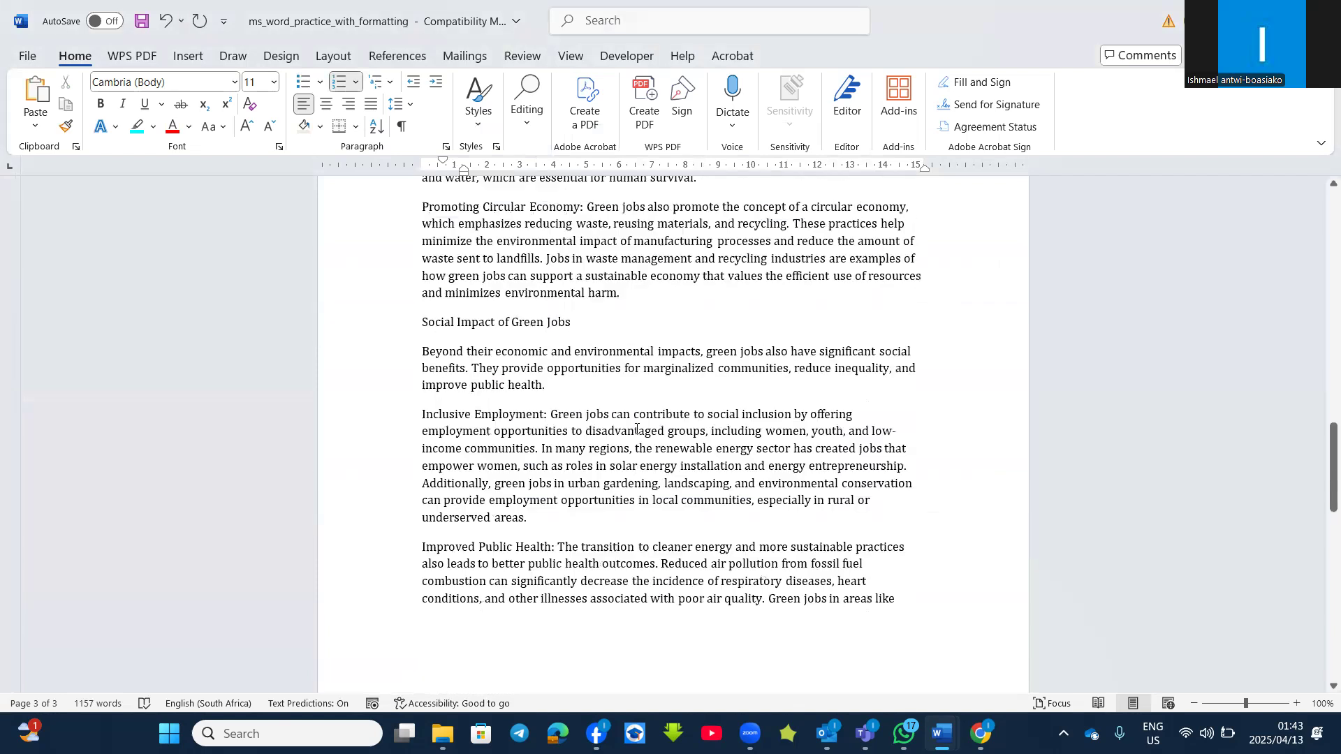
{"action": "scroll", "coordinate": [604, 425], "scroll_direction": "up", "scroll_amount": 2}
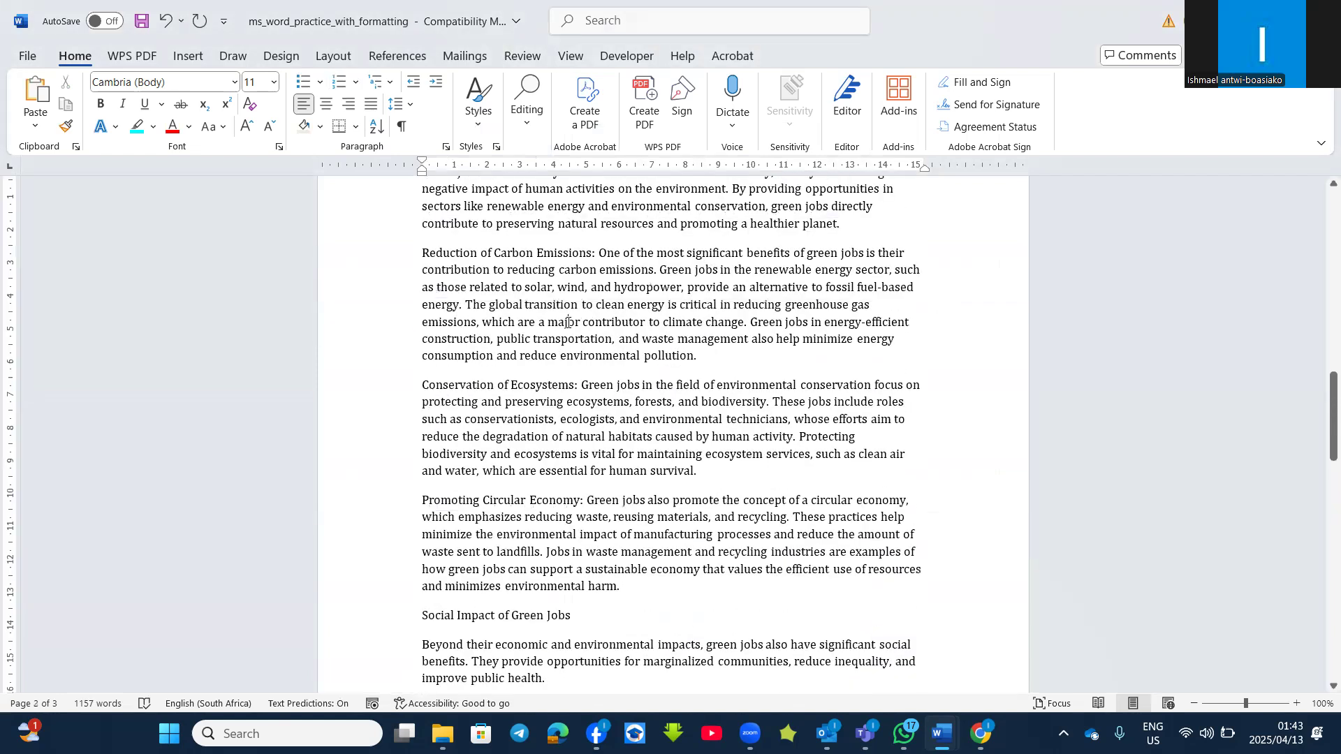
{"action": "left_click", "coordinate": [445, 147]}
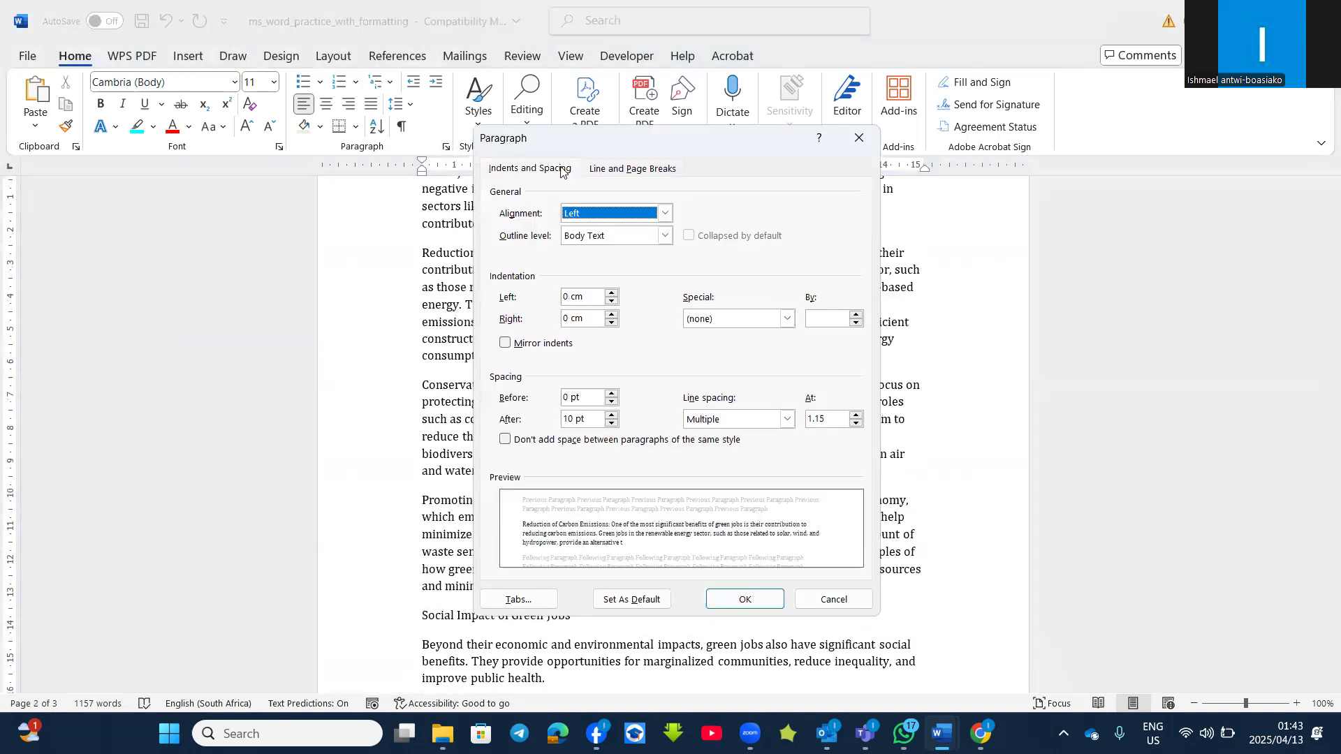
{"action": "left_click", "coordinate": [639, 175]}
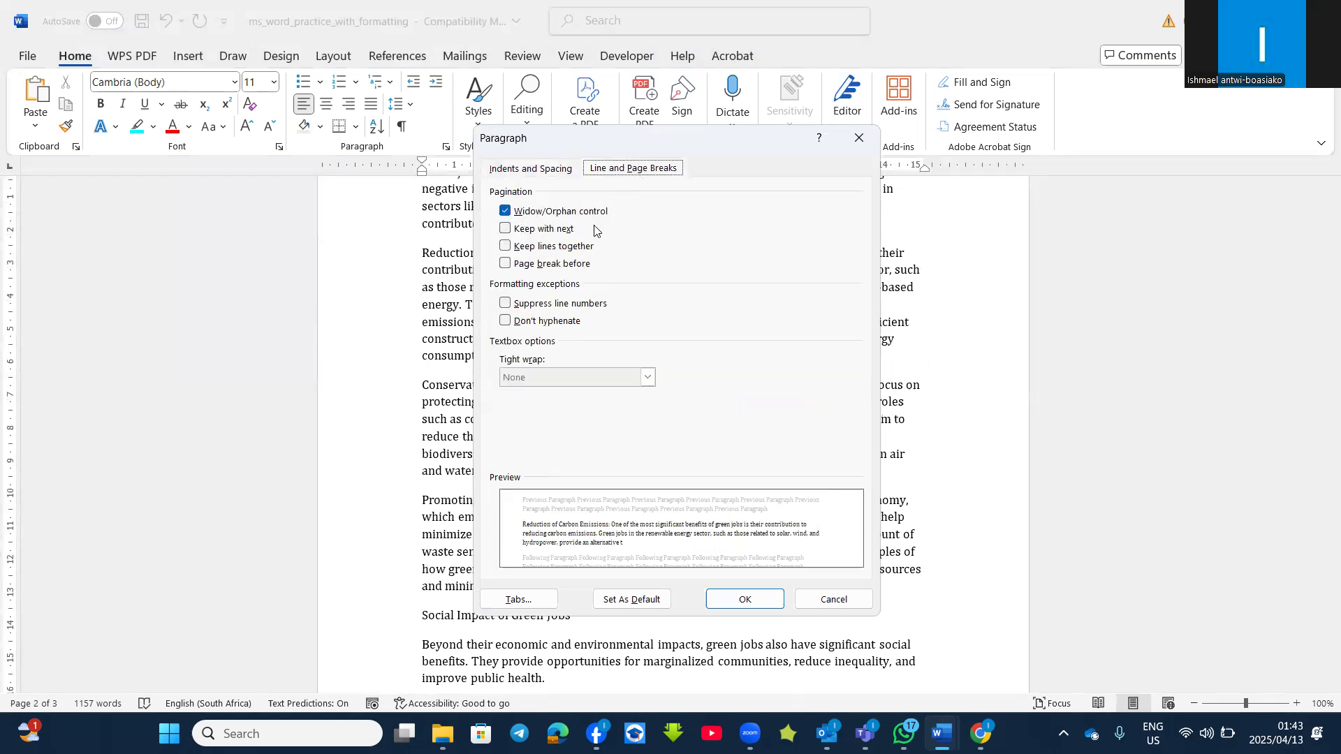
{"action": "left_click", "coordinate": [509, 249]}
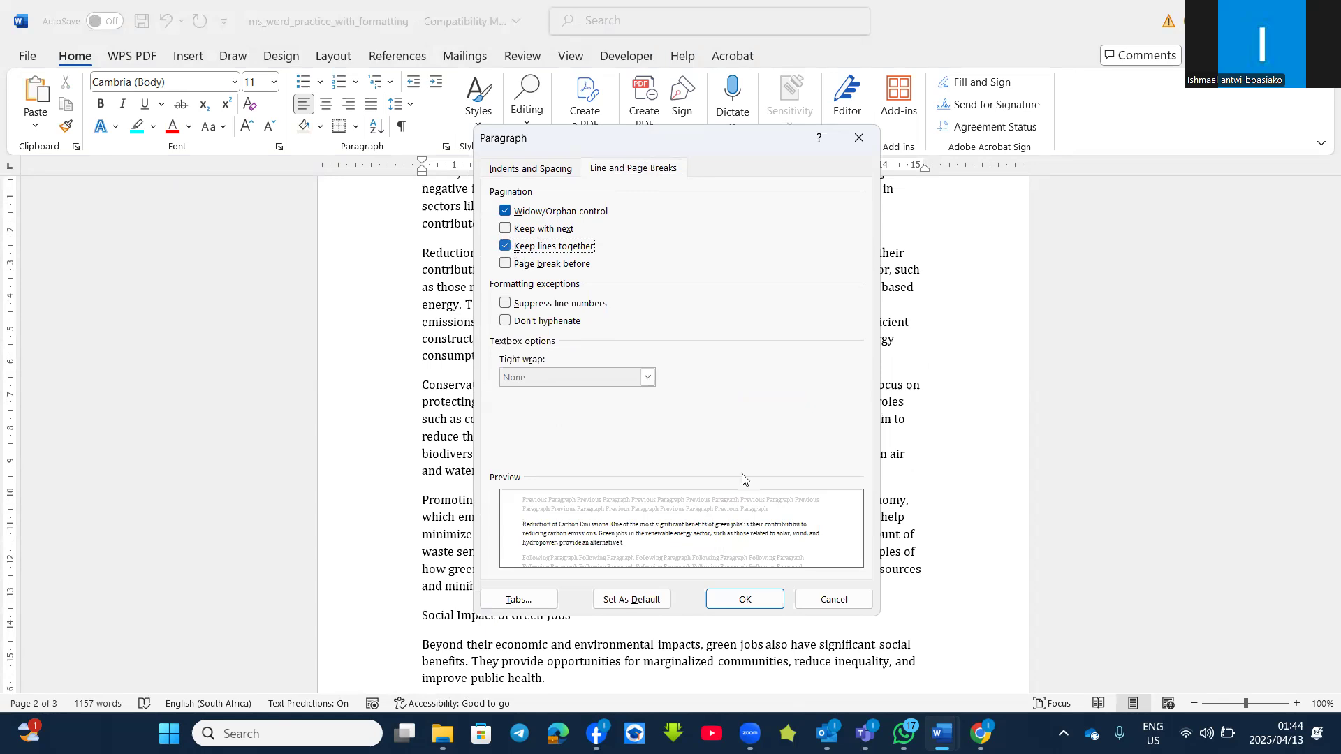
{"action": "left_click", "coordinate": [744, 599]}
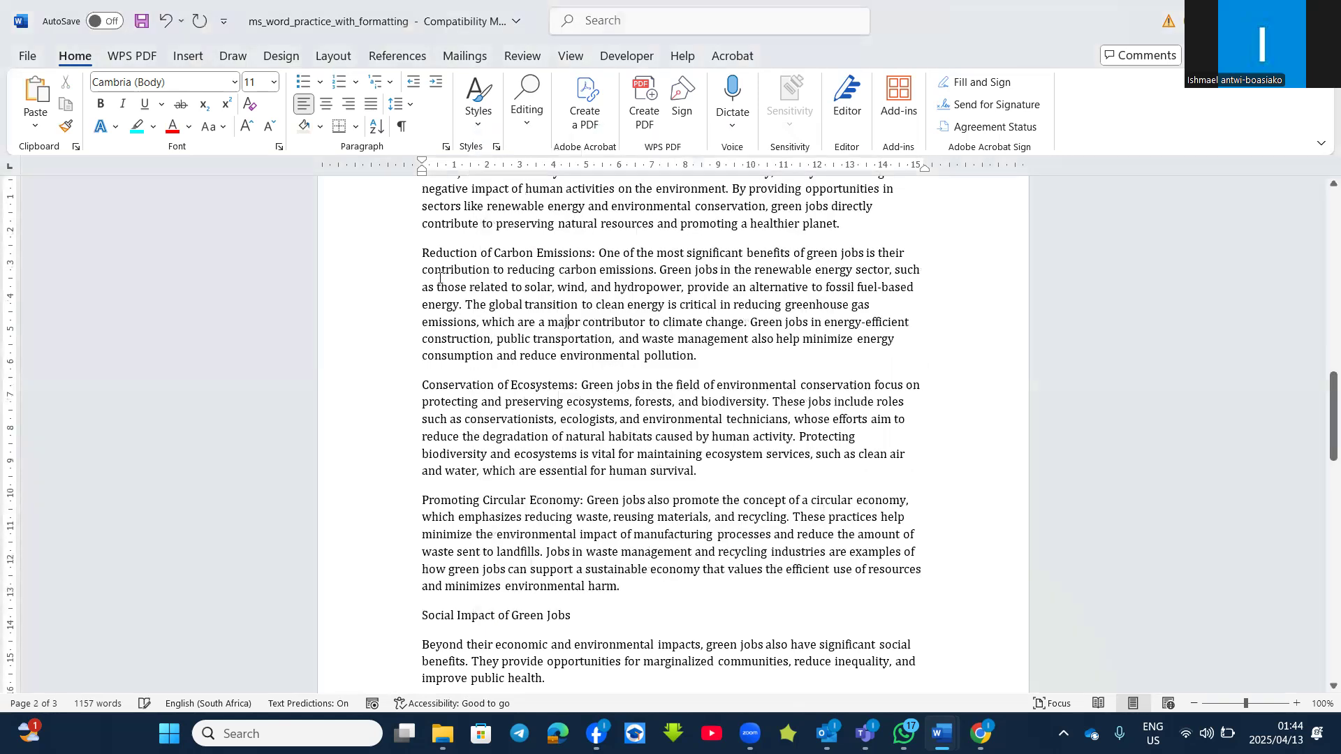
Try to apply Keep lines together to both the "Reduction of Carbon Emissions" and "Conservation of Ecosystems" paragraphs, and recheck the setting.
{"action": "left_click_drag", "start_coordinate": [424, 253], "coordinate": [690, 466]}
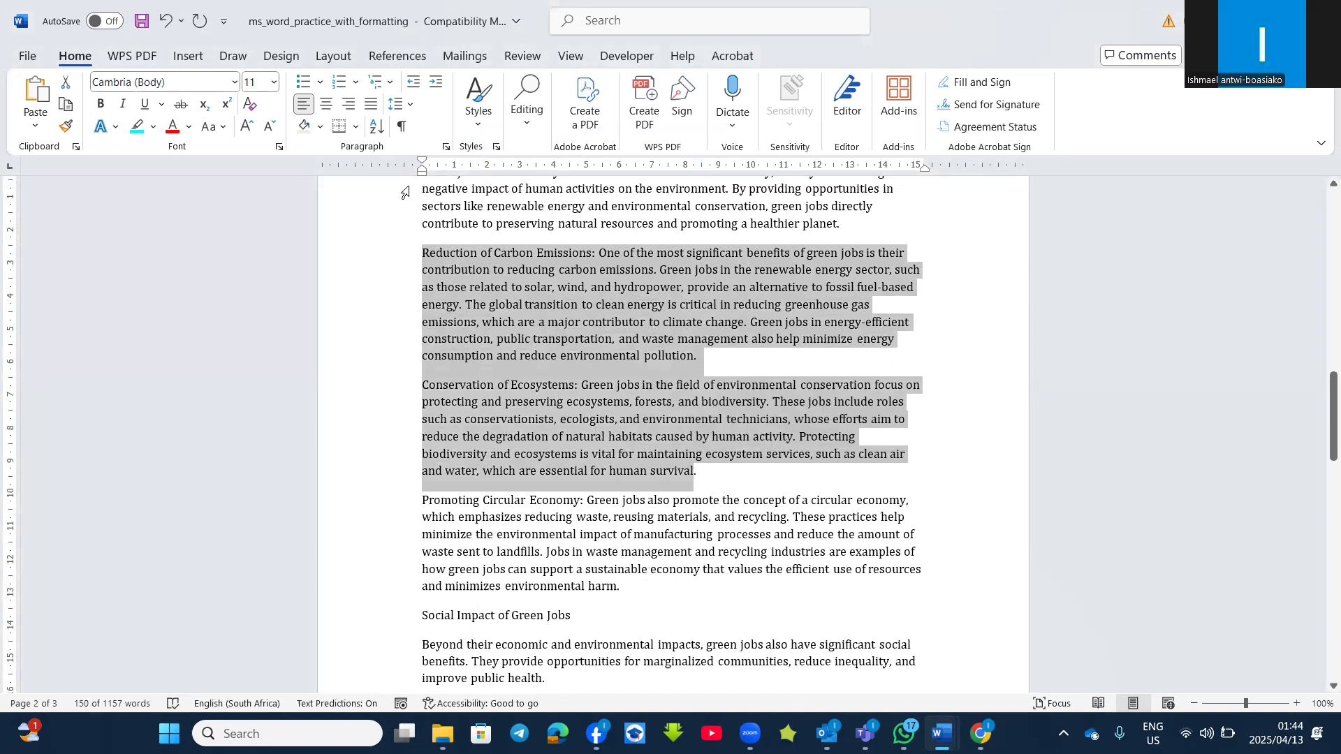
{"action": "left_click", "coordinate": [446, 148]}
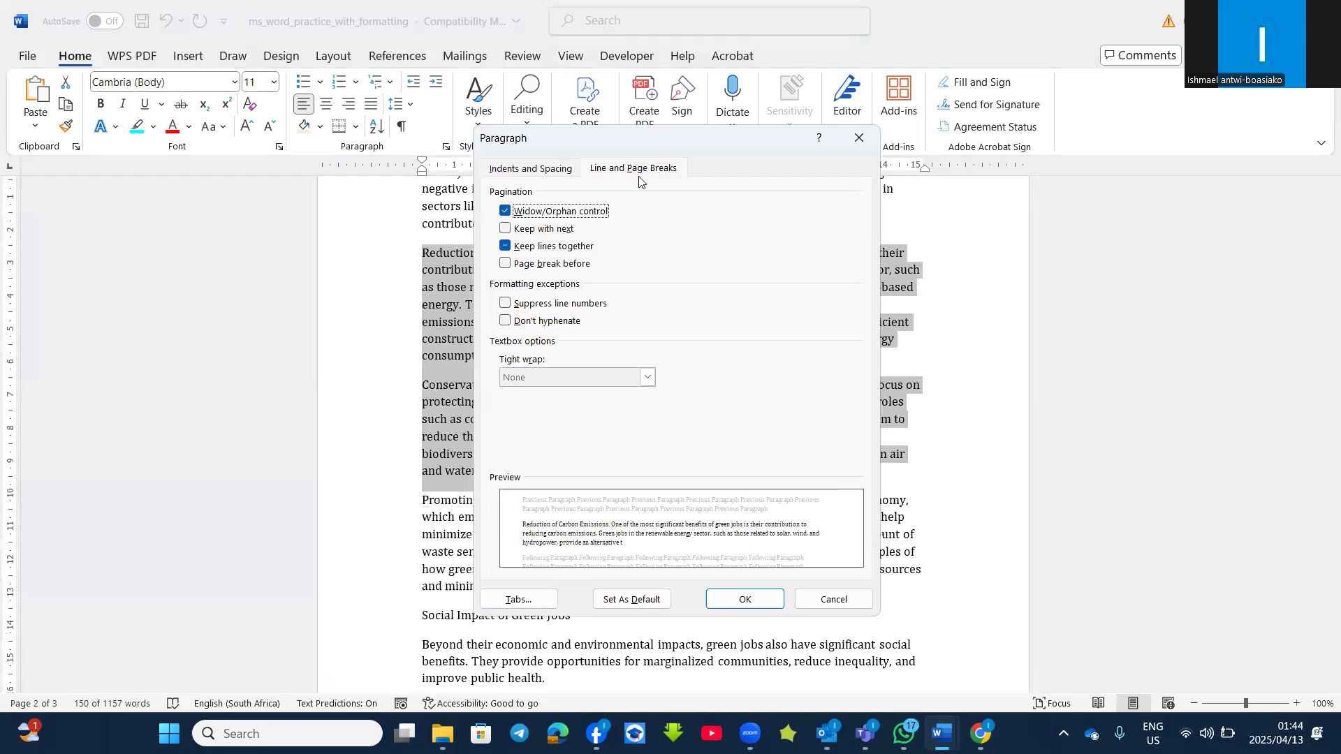
{"action": "left_click", "coordinate": [504, 248]}
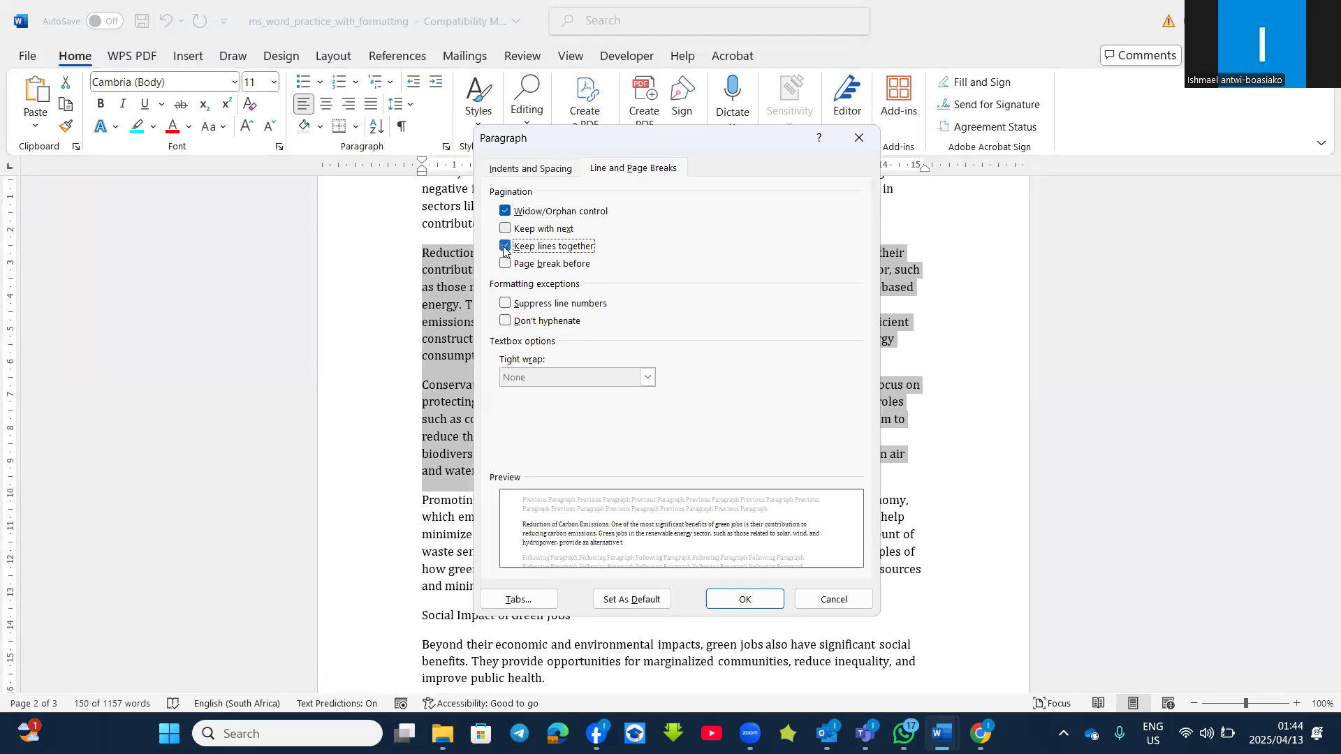
{"action": "left_click", "coordinate": [746, 598]}
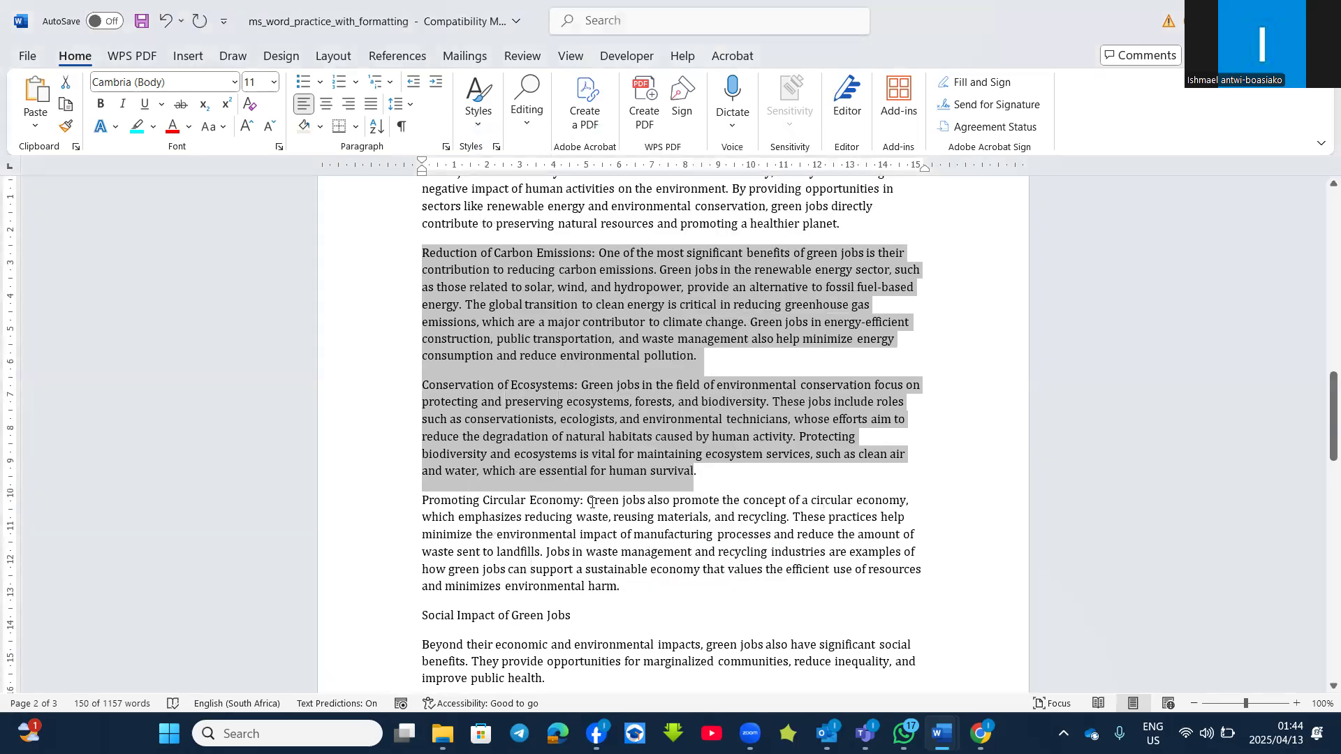
{"action": "left_click", "coordinate": [447, 147]}
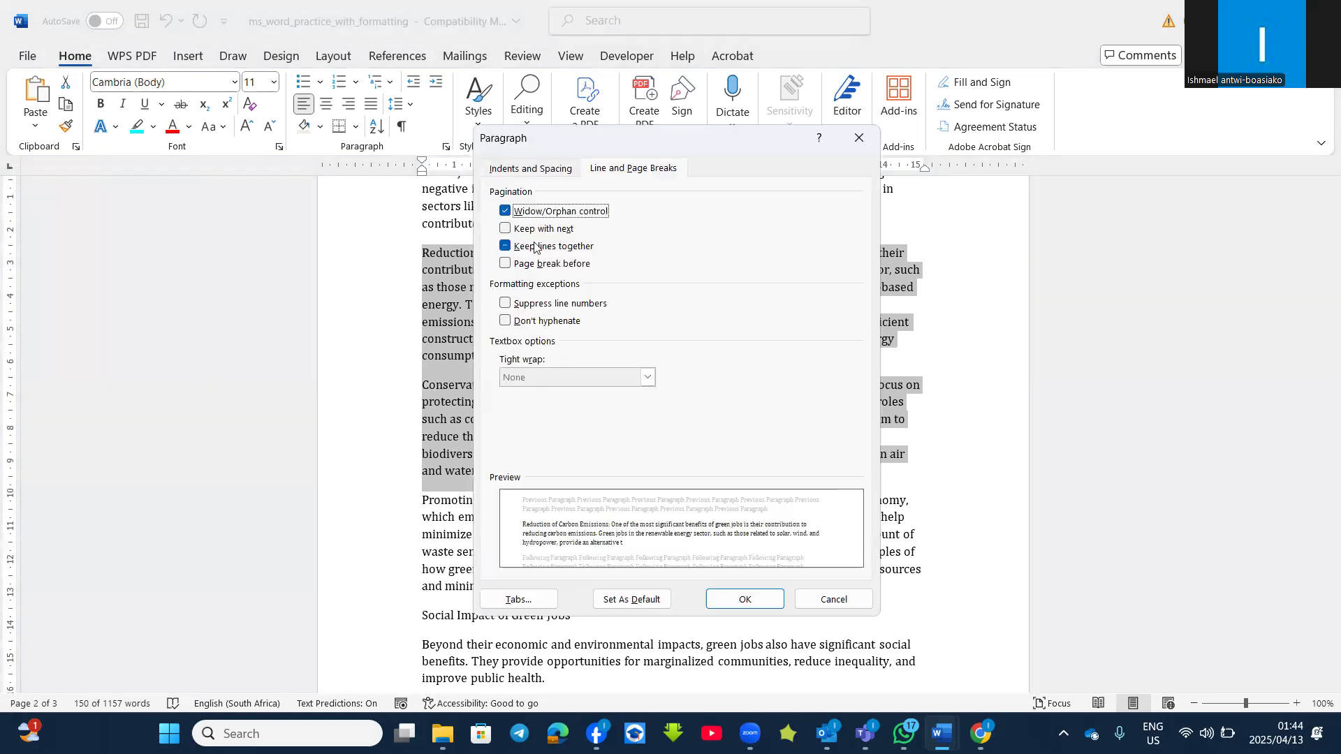
{"action": "left_click", "coordinate": [833, 599]}
{"action": "left_click", "coordinate": [650, 363]}
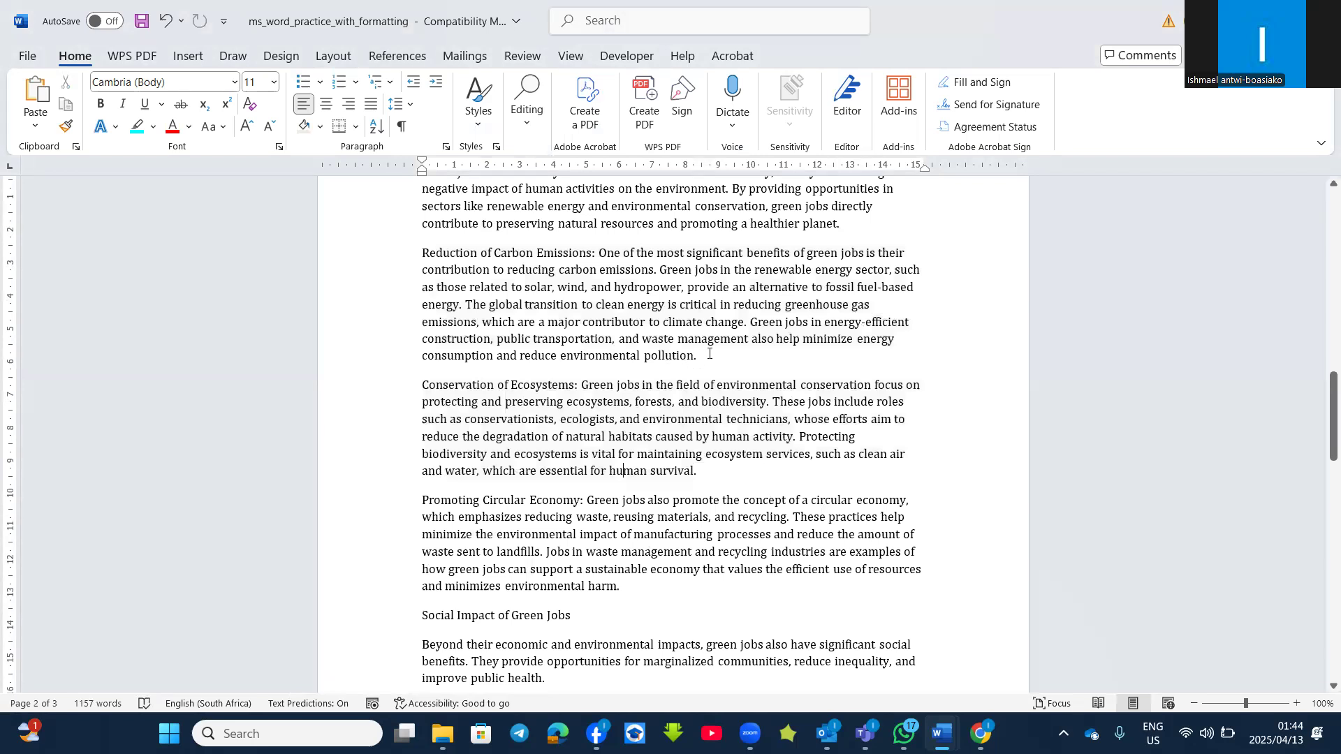
Set Page break before for the paragraph beginning "Conservation of Ecosystems" and review its pagination settings.
{"action": "left_click", "coordinate": [420, 392]}
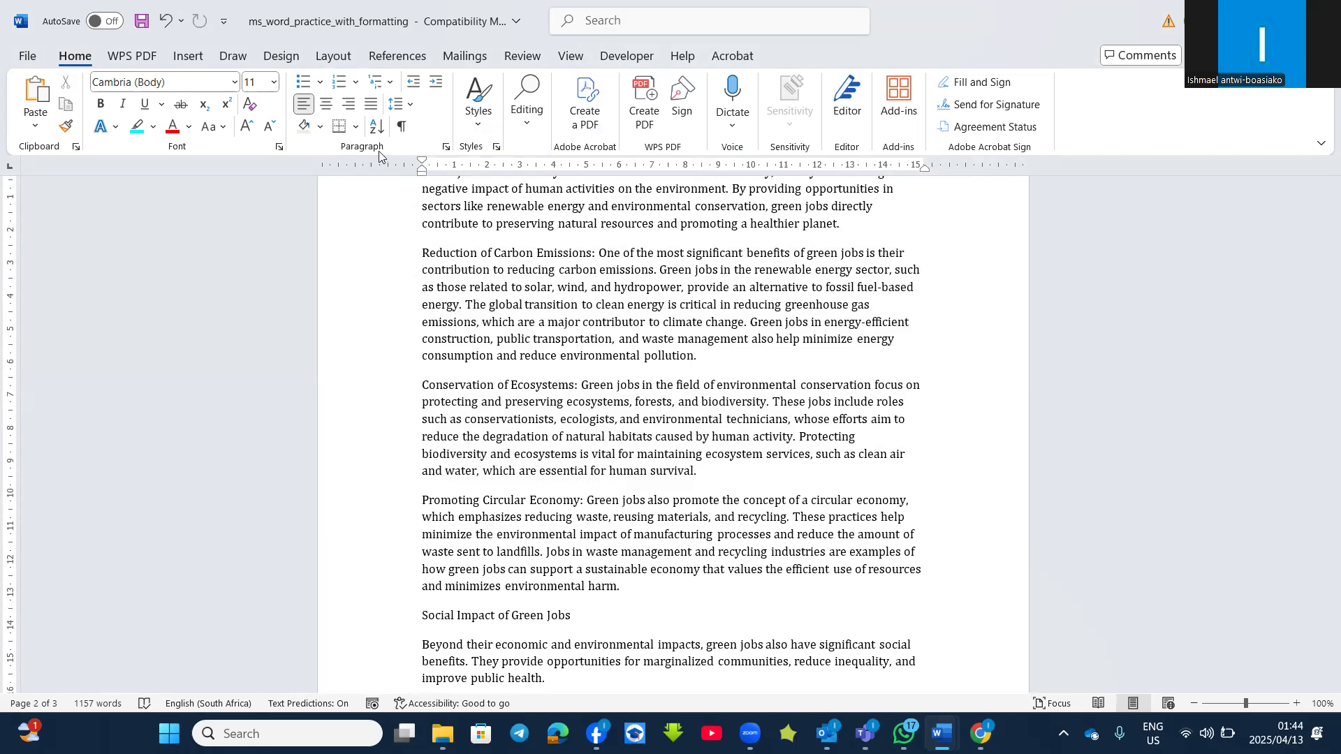
{"action": "left_click", "coordinate": [445, 147]}
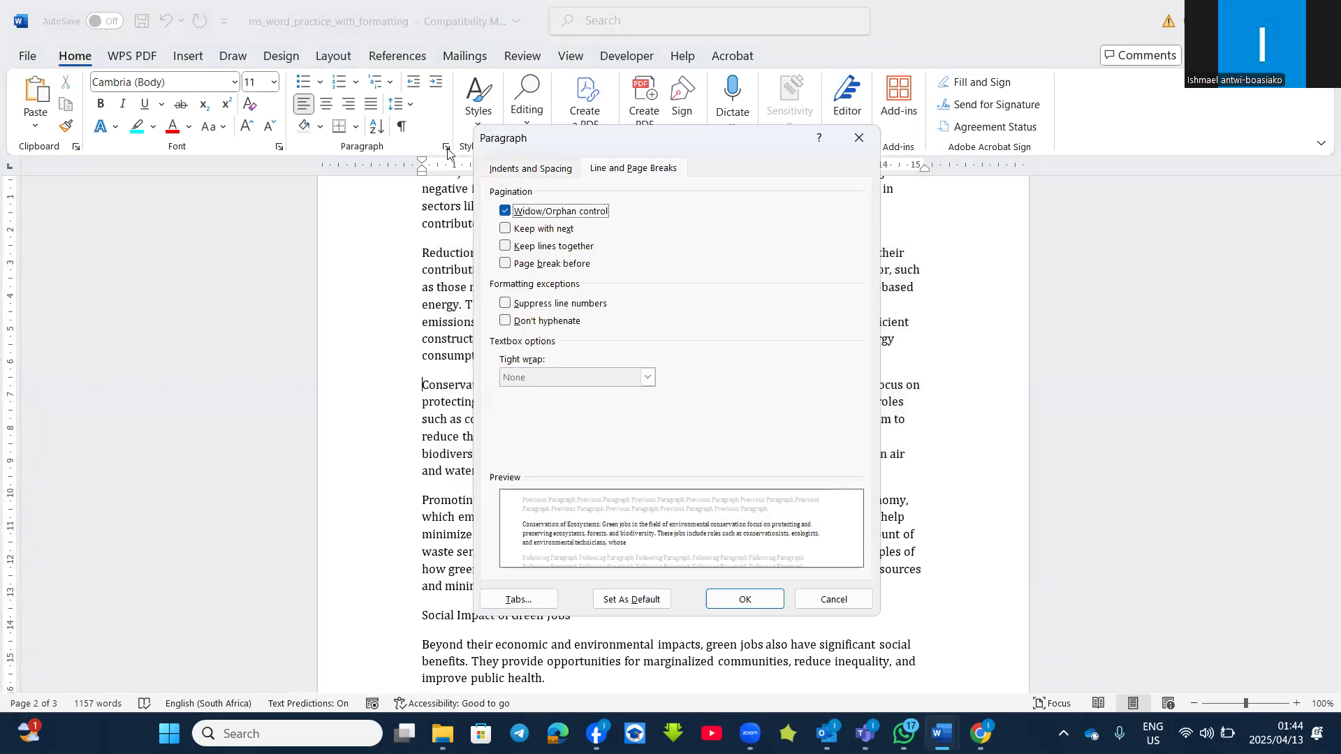
{"action": "left_click", "coordinate": [505, 265]}
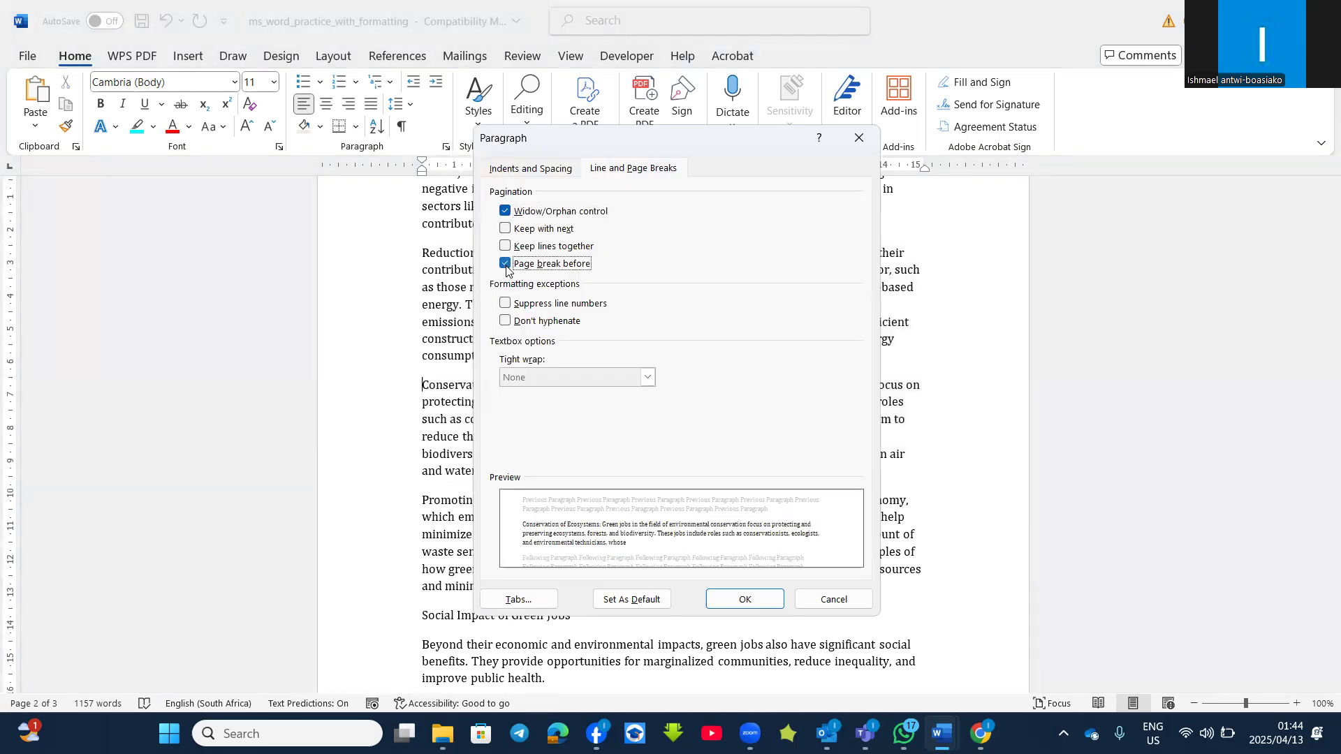
{"action": "left_click", "coordinate": [723, 598]}
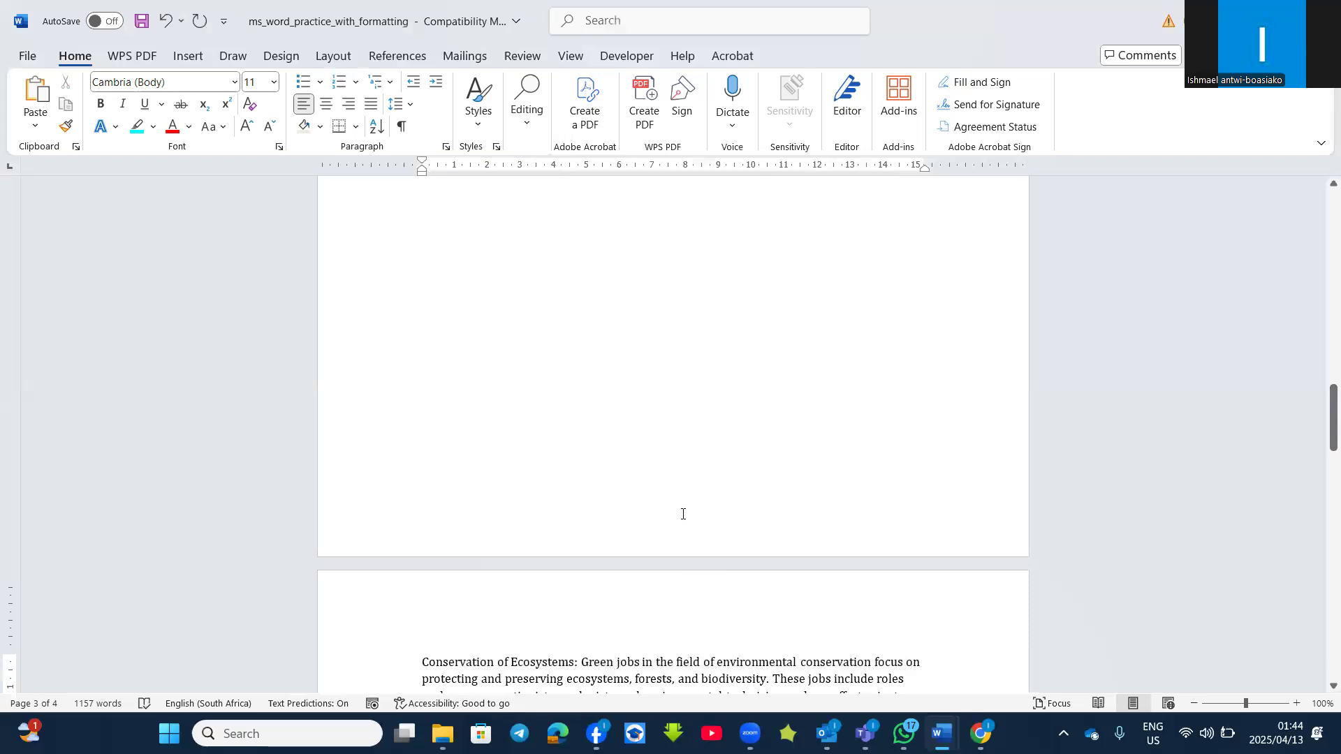
{"action": "scroll", "coordinate": [682, 514], "scroll_direction": "down", "scroll_amount": 3}
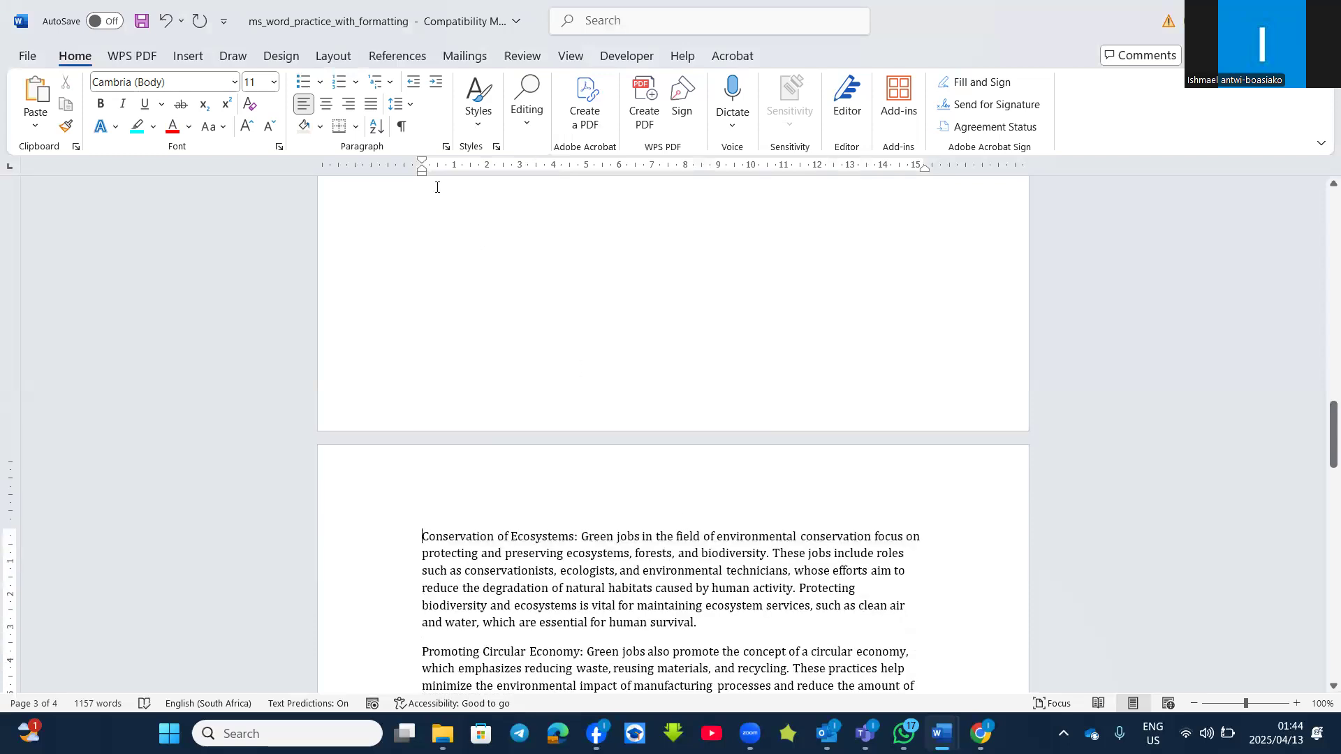
{"action": "left_click", "coordinate": [445, 147]}
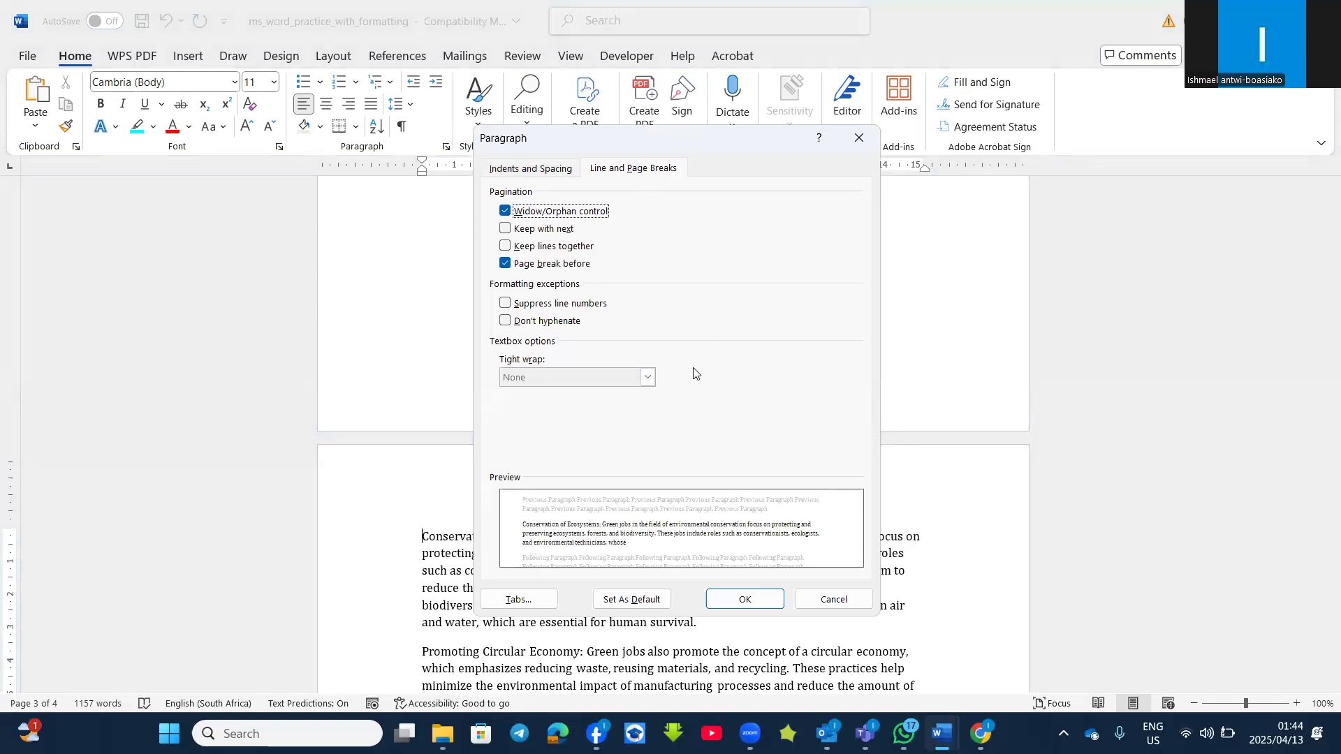
{"action": "left_click", "coordinate": [737, 607]}
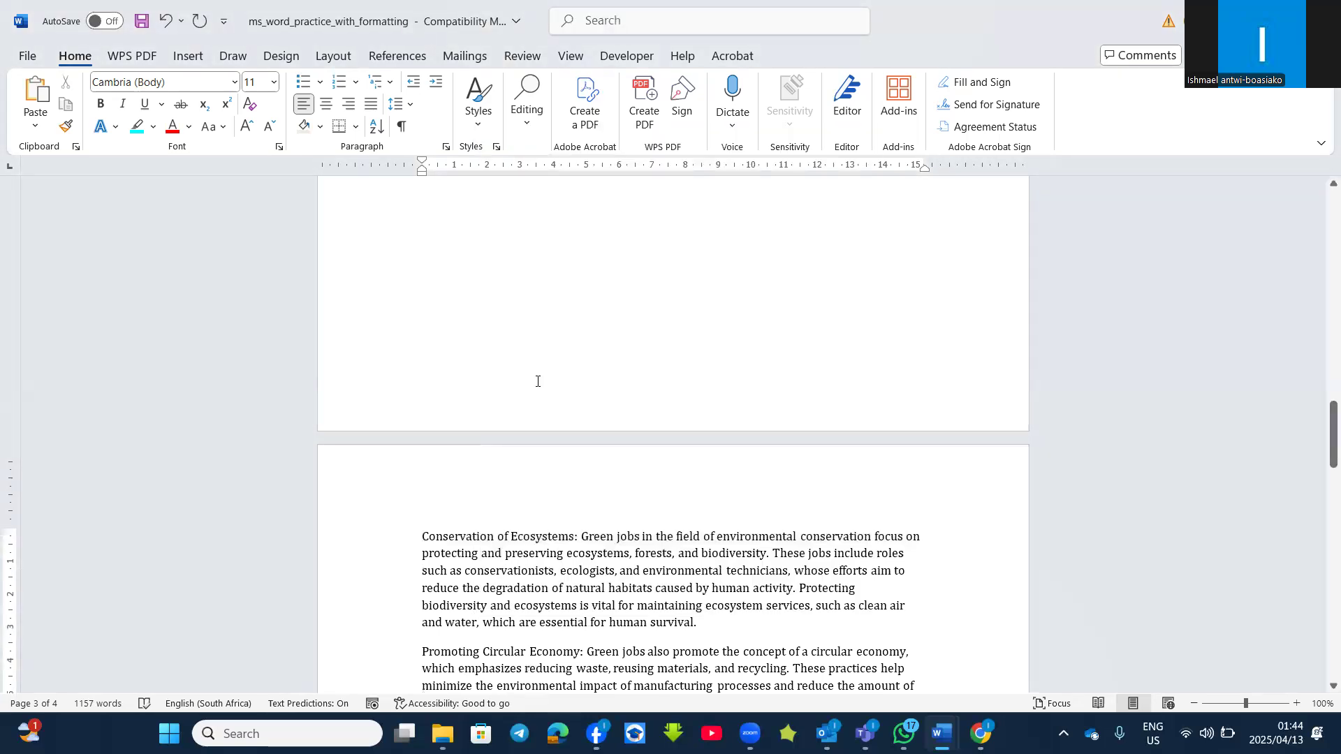
Search the commands for "line num" and look at the page layout settings under More Line Numbering.
{"action": "scroll", "coordinate": [536, 370], "scroll_direction": "up", "scroll_amount": 5}
{"action": "scroll", "coordinate": [535, 359], "scroll_direction": "up", "scroll_amount": 12}
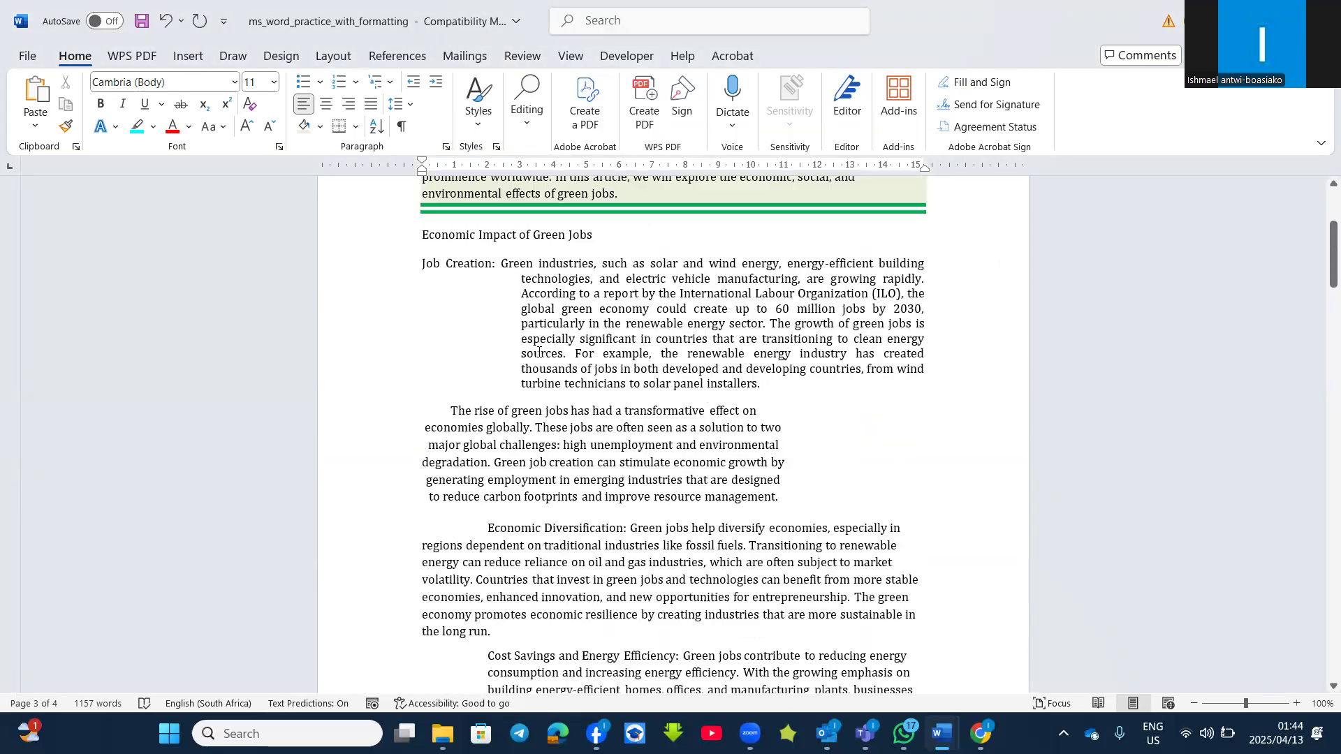
{"action": "scroll", "coordinate": [535, 355], "scroll_direction": "down", "scroll_amount": 15}
{"action": "scroll", "coordinate": [530, 377], "scroll_direction": "down", "scroll_amount": 13}
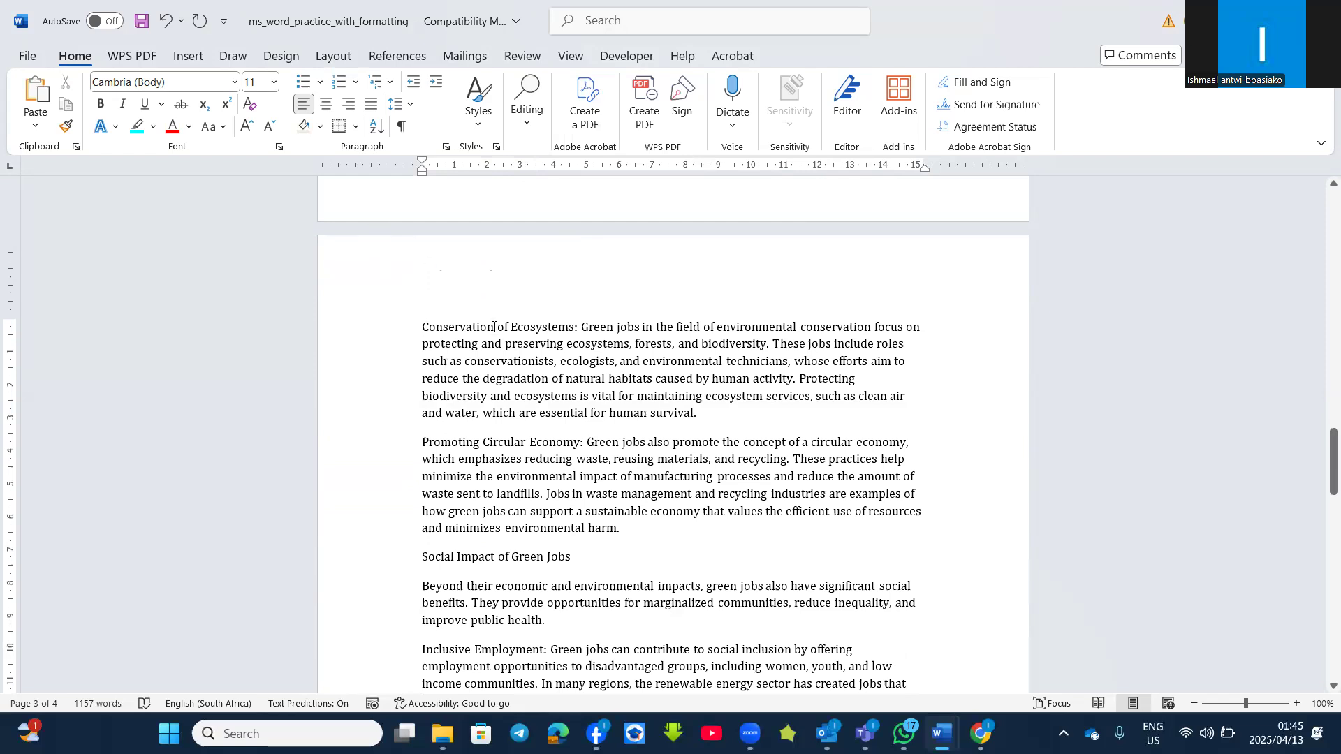
{"action": "left_click", "coordinate": [330, 62]}
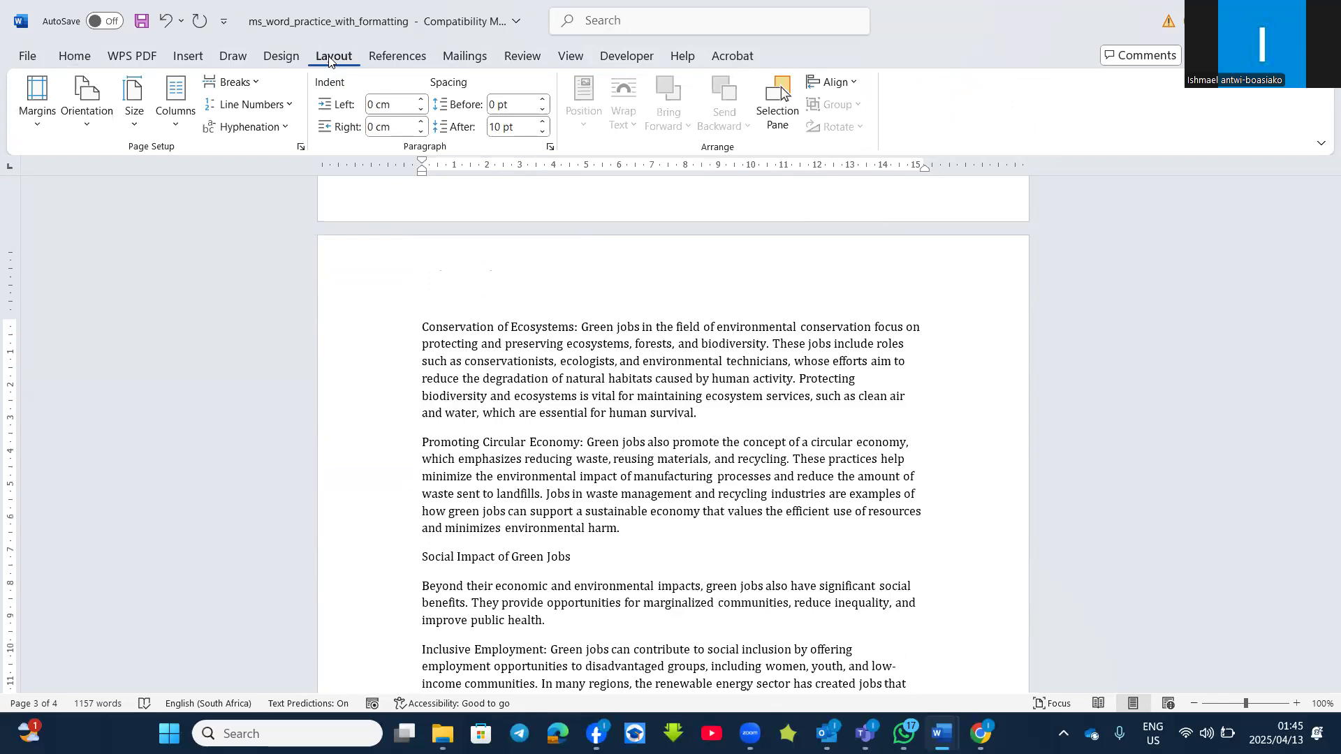
{"action": "left_click", "coordinate": [626, 24]}
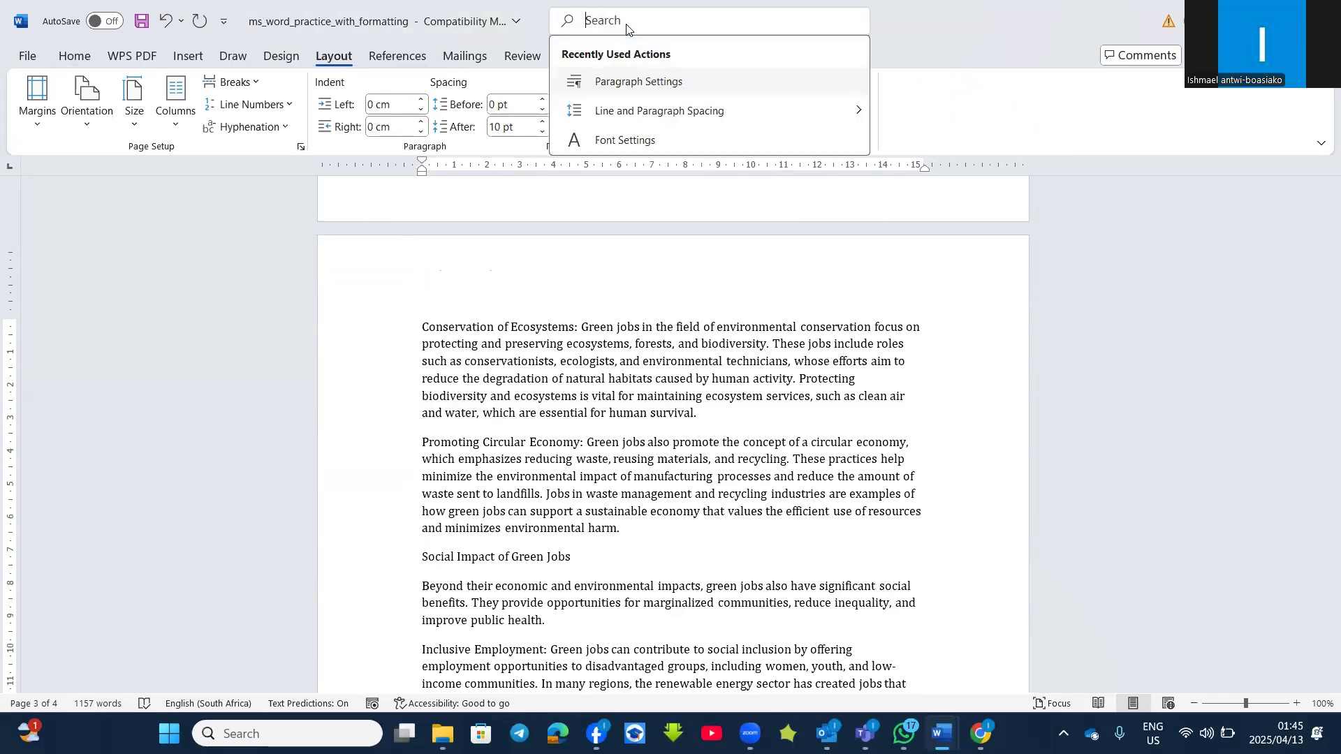
{"action": "type", "text": "line"}
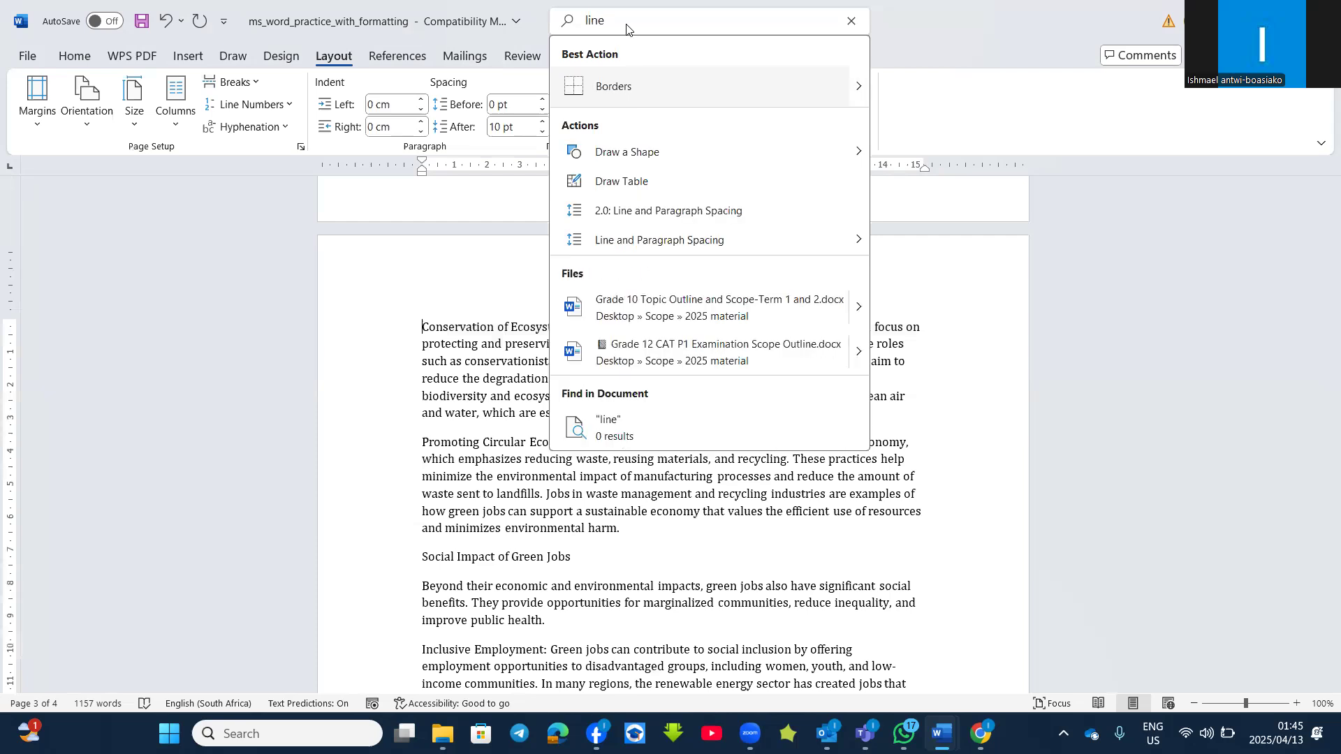
{"action": "type", "text": " nu"}
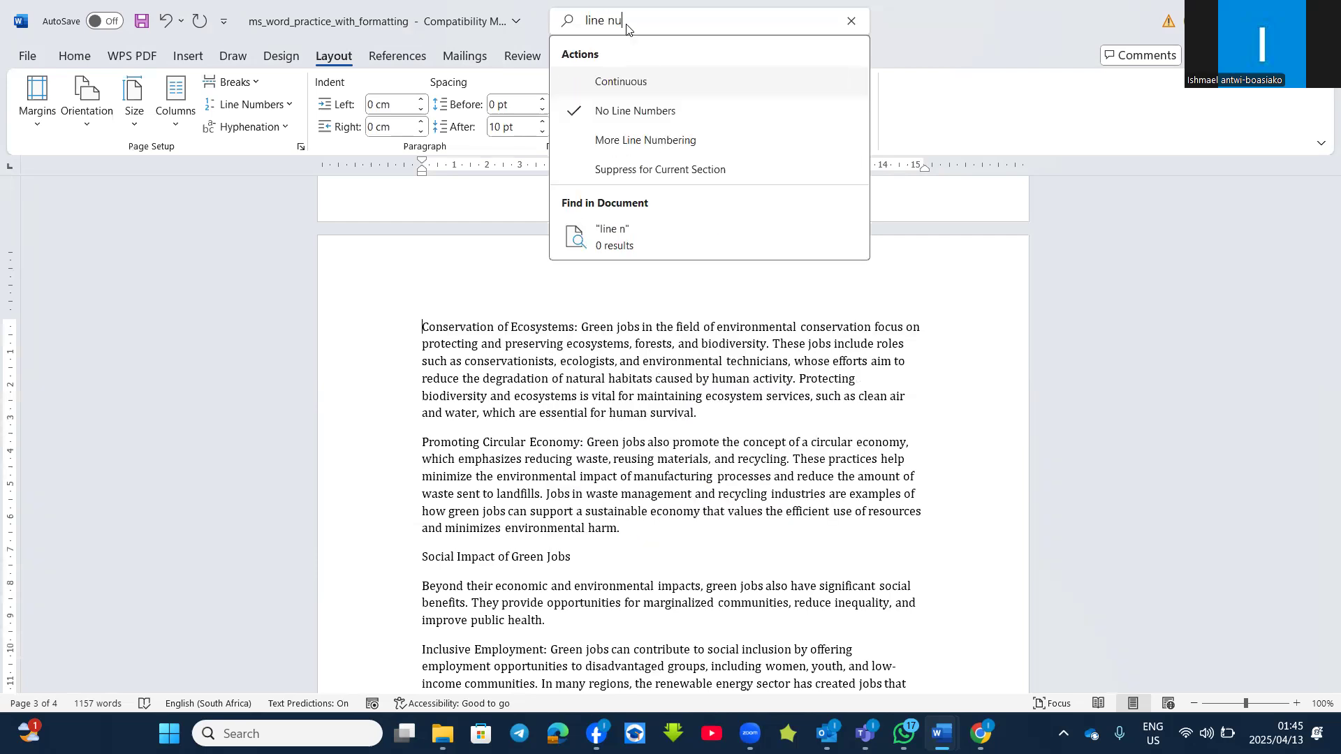
{"action": "type", "text": "m"}
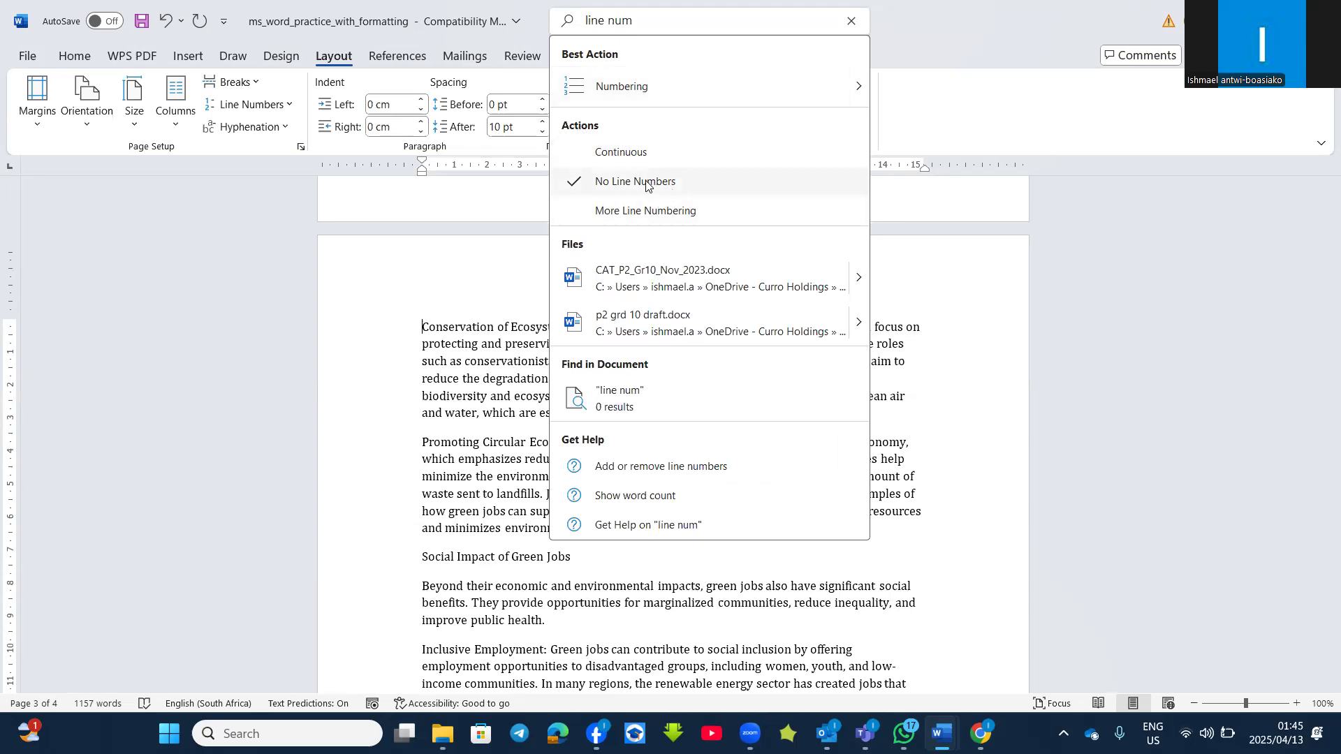
{"action": "left_click", "coordinate": [671, 211]}
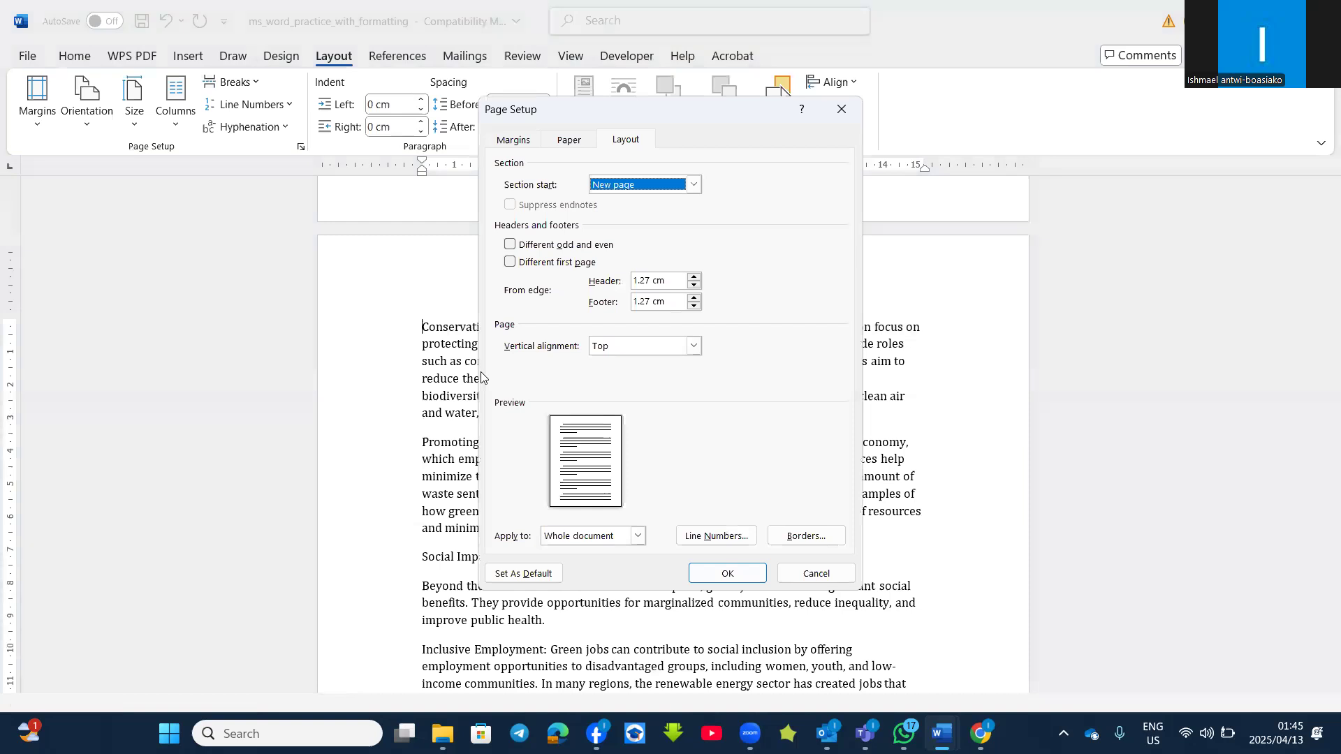
{"action": "left_click", "coordinate": [840, 109]}
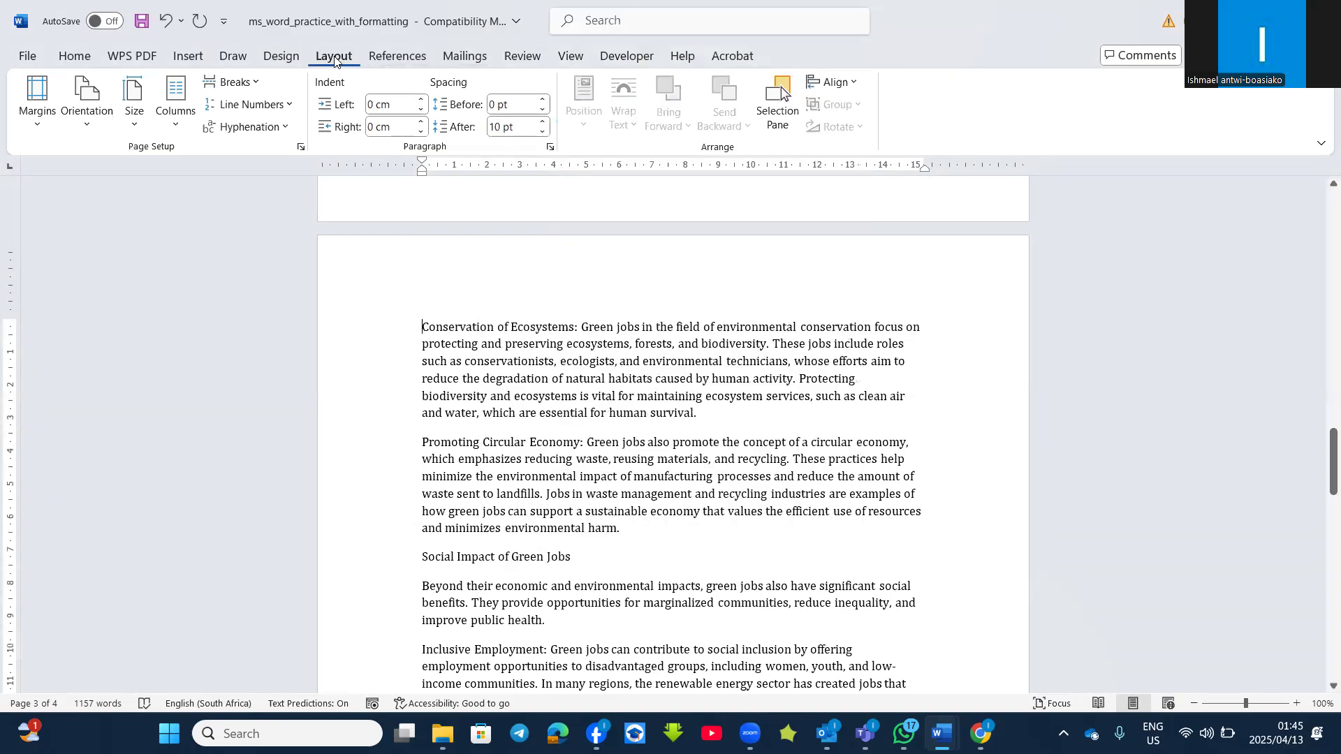
Turn on continuous line numbering for the document.
{"action": "left_click", "coordinate": [290, 109]}
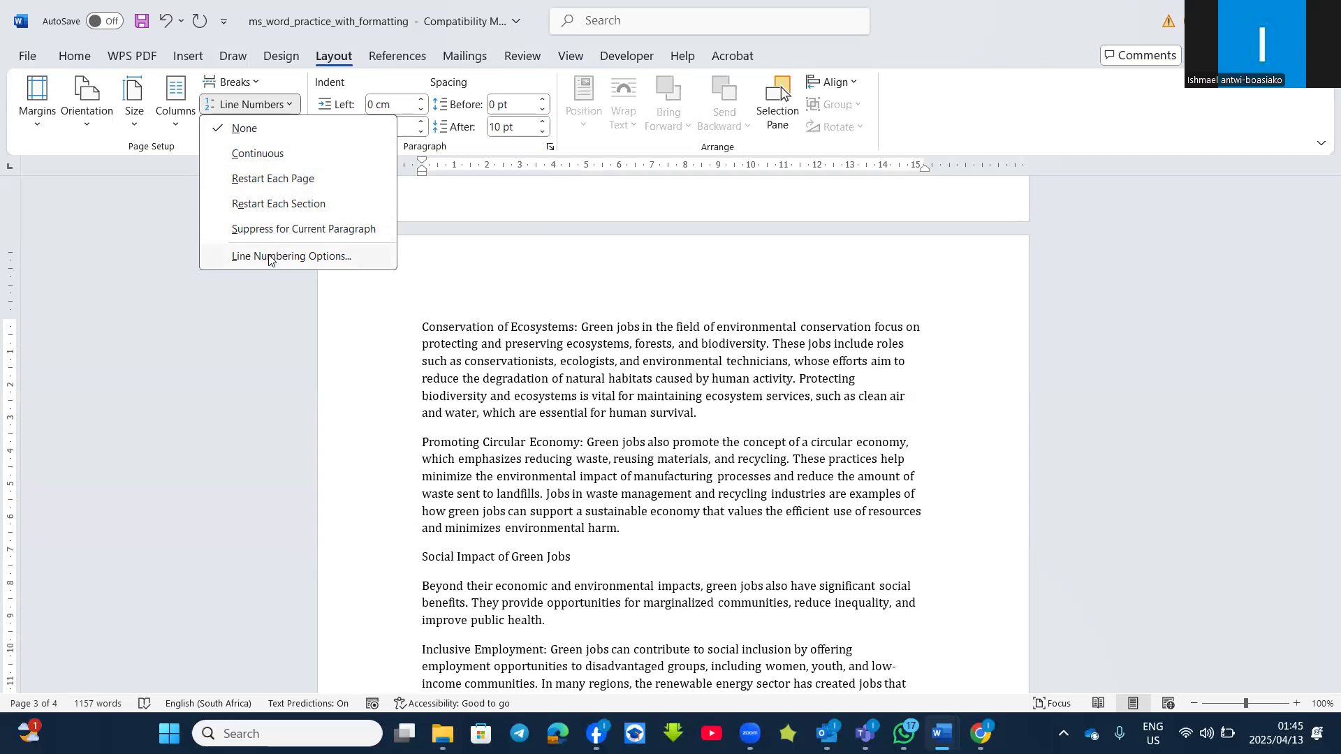
{"action": "left_click", "coordinate": [271, 154]}
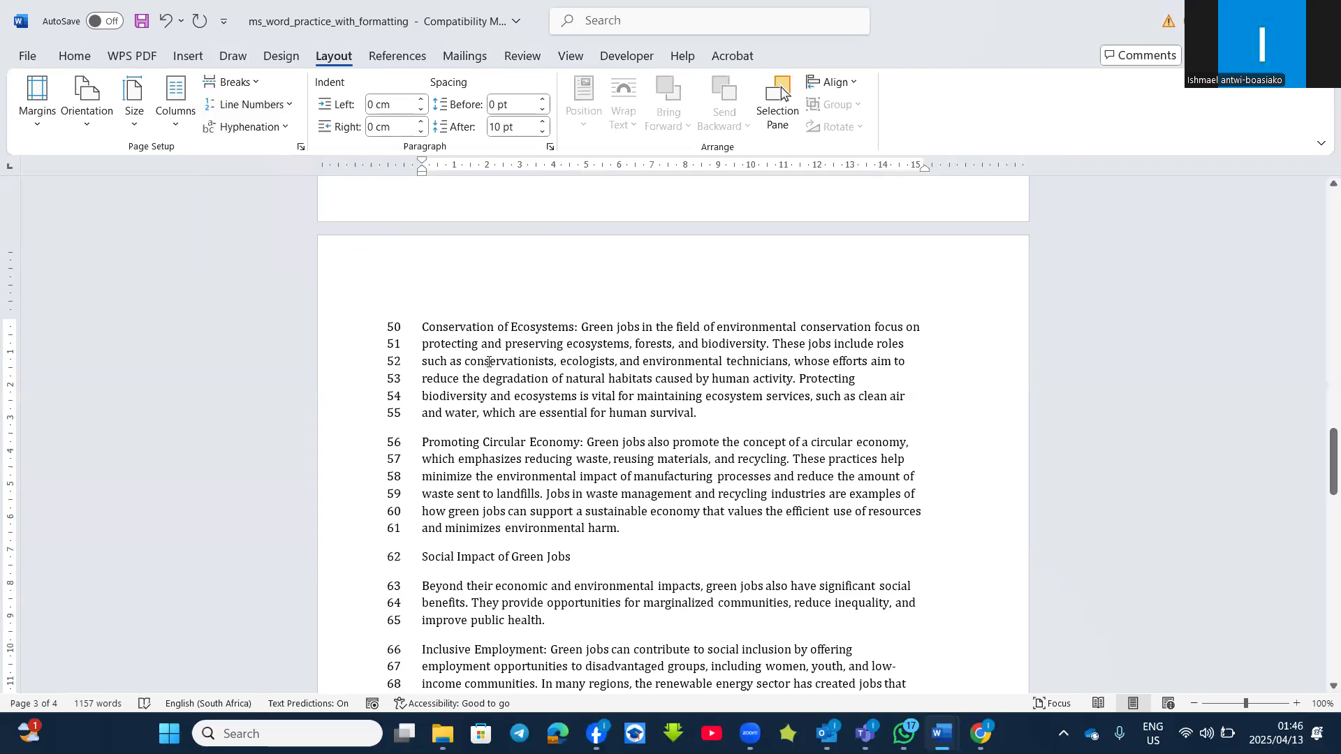
Check the continuous line numbering from the document's title through to the end of its last page.
{"action": "scroll", "coordinate": [500, 323], "scroll_direction": "up", "scroll_amount": 8}
{"action": "scroll", "coordinate": [501, 323], "scroll_direction": "up", "scroll_amount": 10}
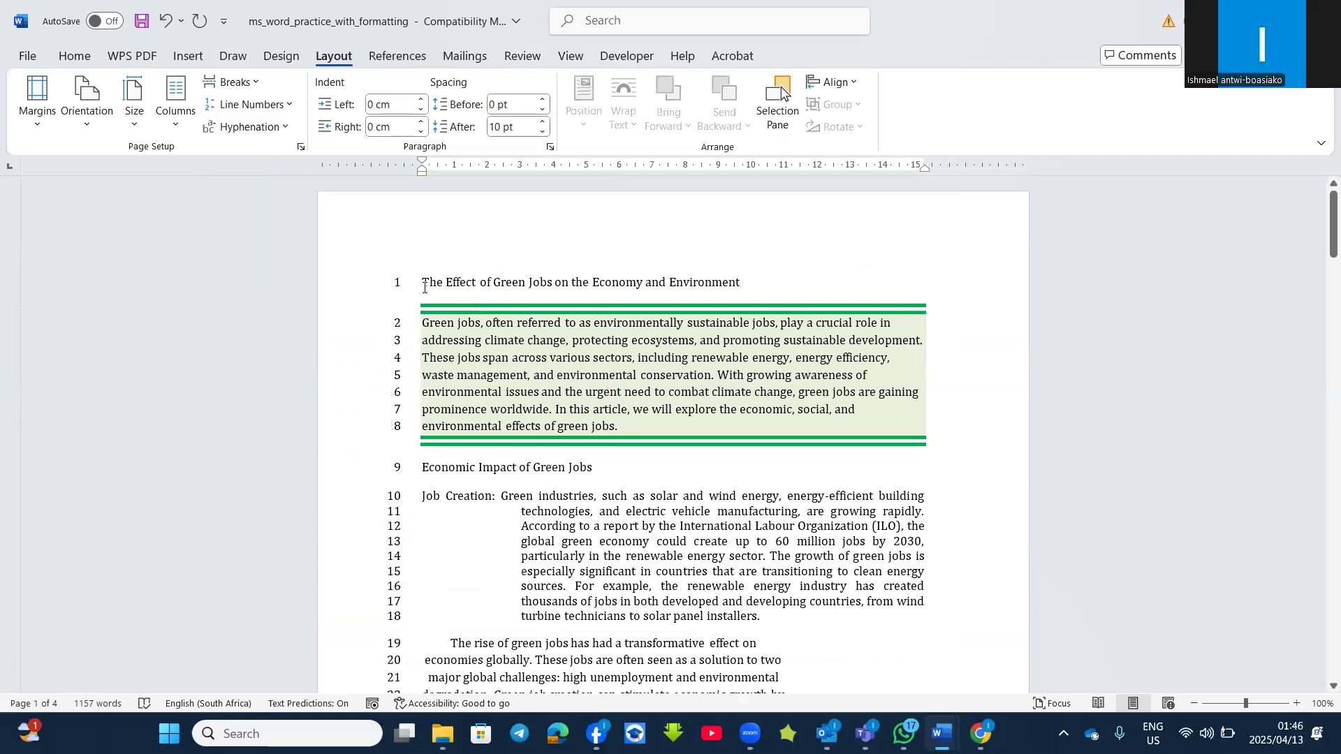
{"action": "scroll", "coordinate": [509, 468], "scroll_direction": "down", "scroll_amount": 15}
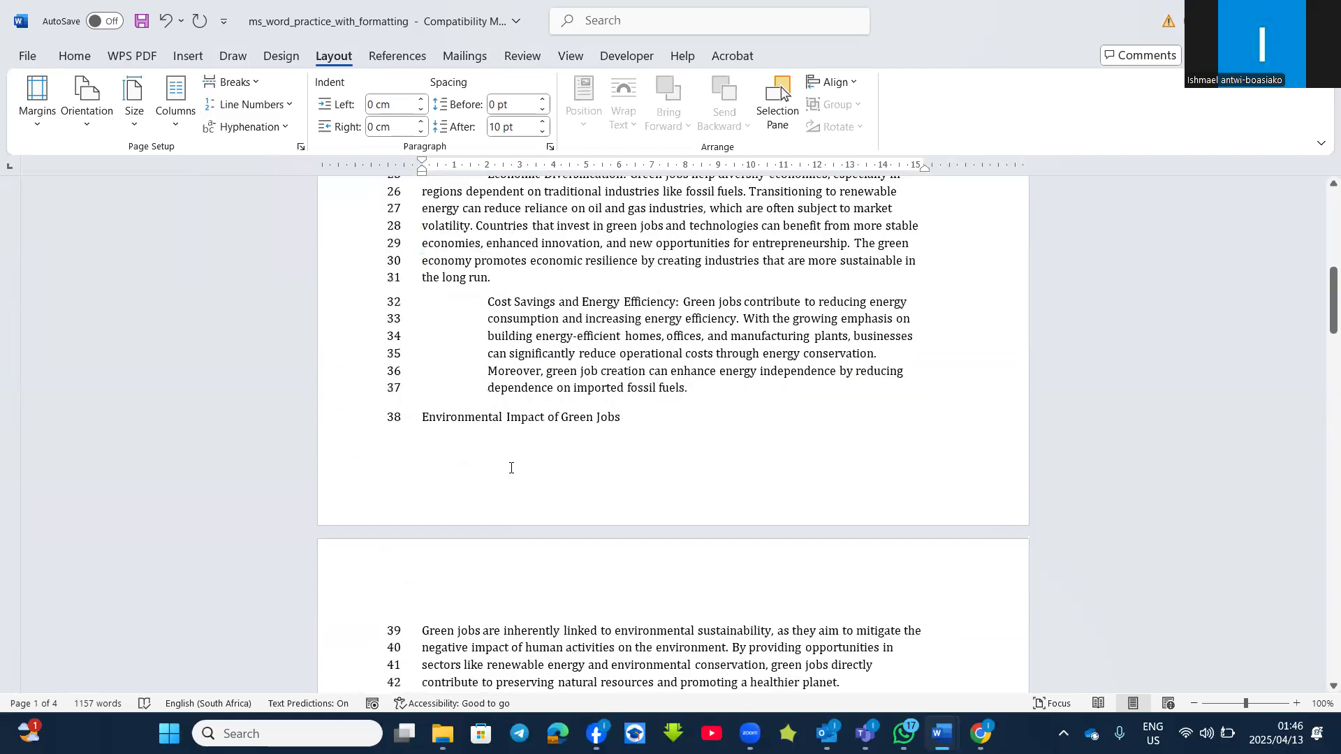
{"action": "scroll", "coordinate": [511, 497], "scroll_direction": "down", "scroll_amount": 20}
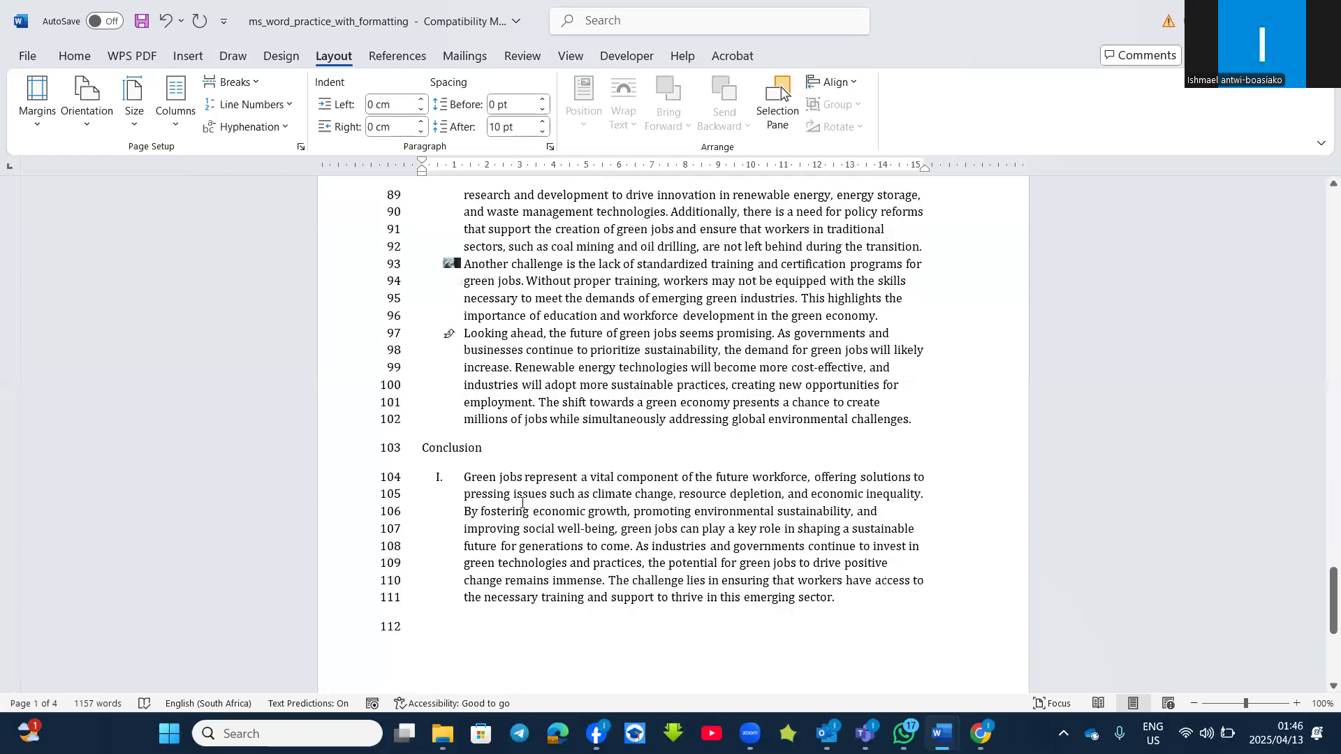
{"action": "scroll", "coordinate": [544, 479], "scroll_direction": "down", "scroll_amount": 2}
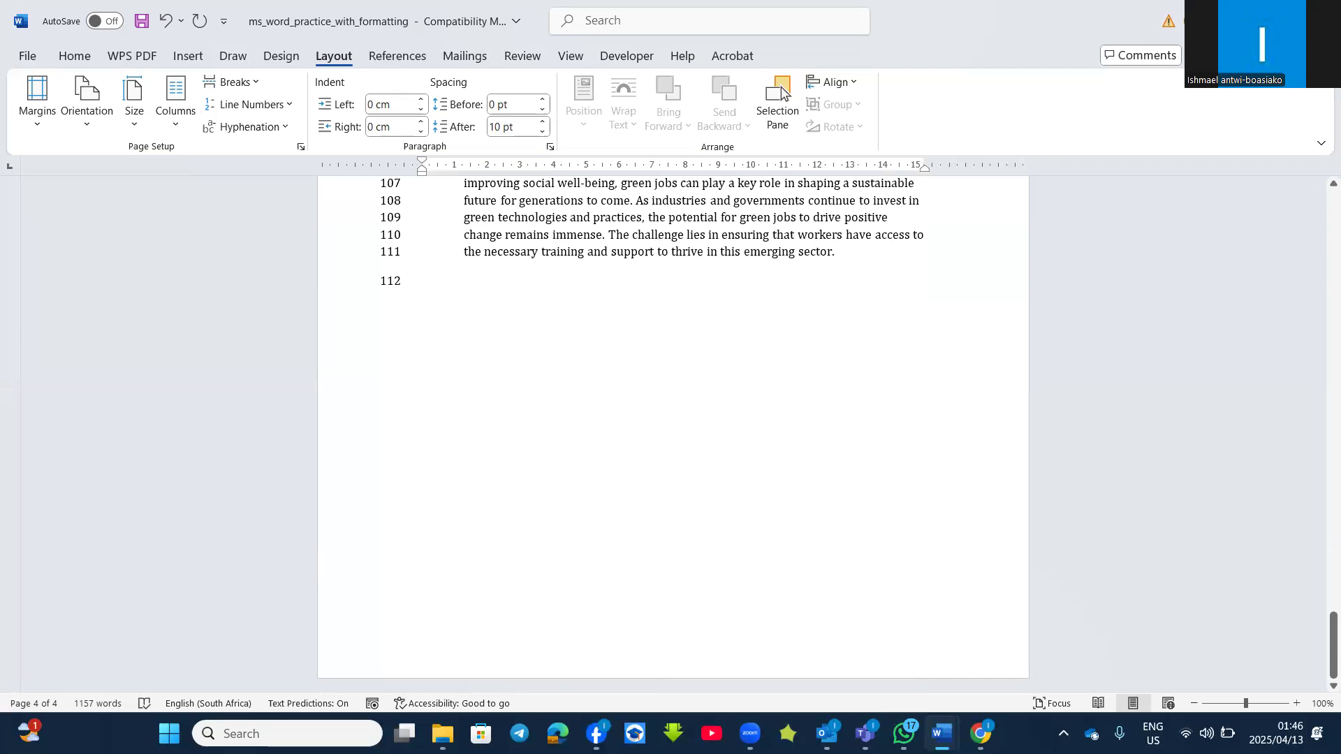
Switch to the Grade 10 Topic Outline and Scope document and clear the text selection in its Paragraph settings row.
{"action": "key", "text": "alt+Tab"}
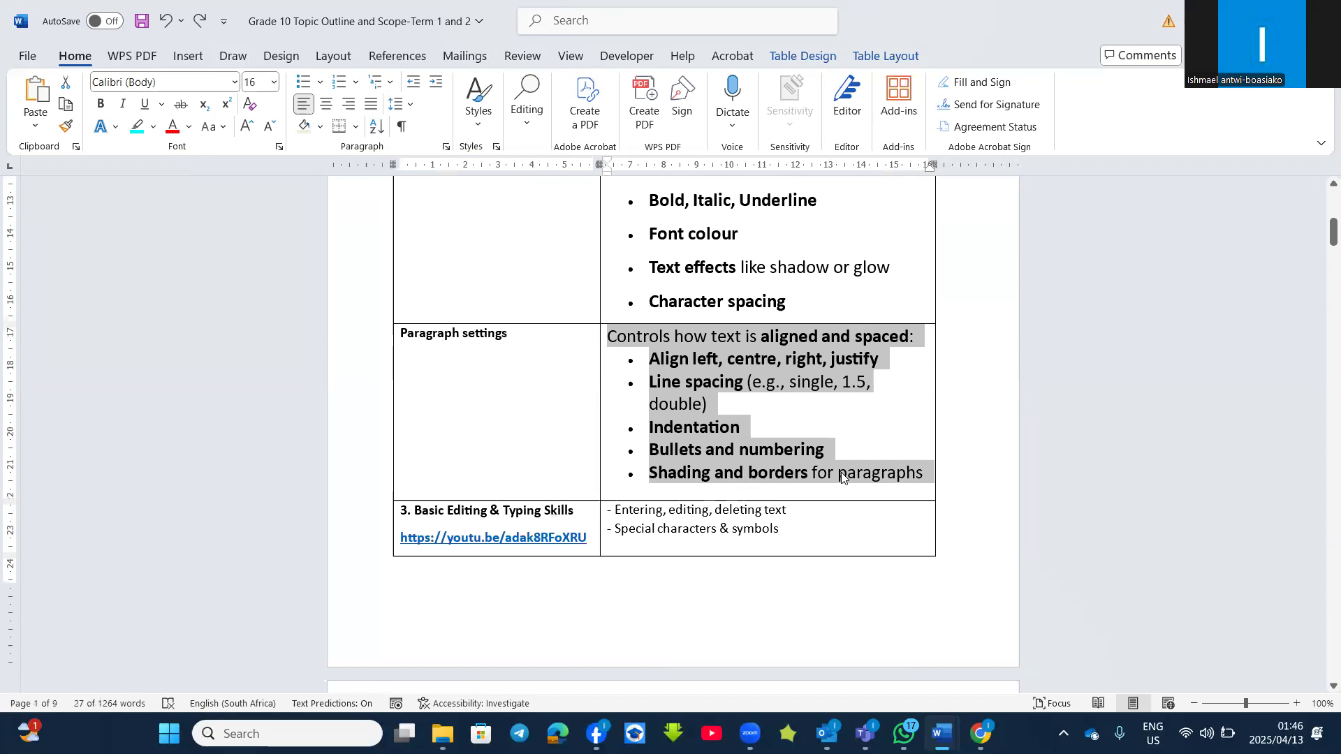
{"action": "left_click", "coordinate": [814, 473]}
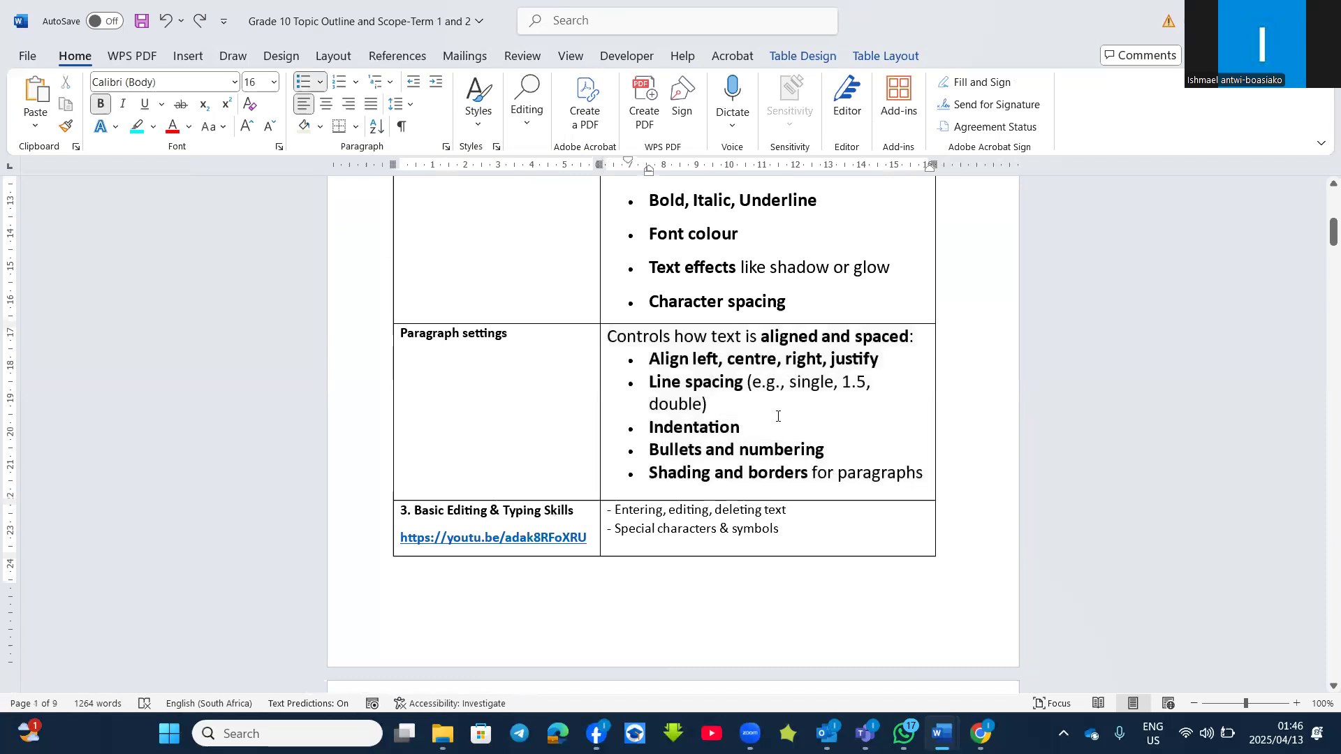